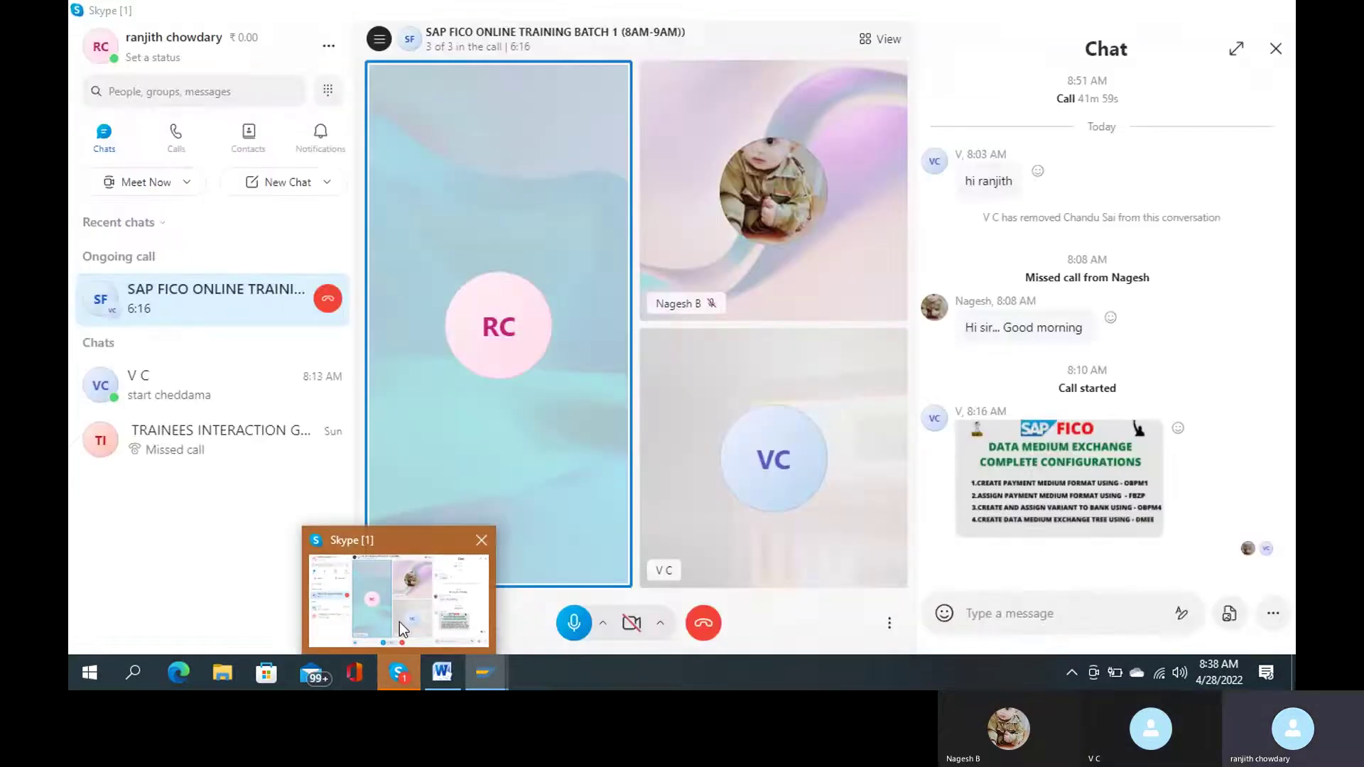
In the Skype call, enlarge the shared SAP FICO slide showing the DMEE configuration steps.
left_click(399, 621)
scroll(992, 275, "up", 1)
left_click(992, 275)
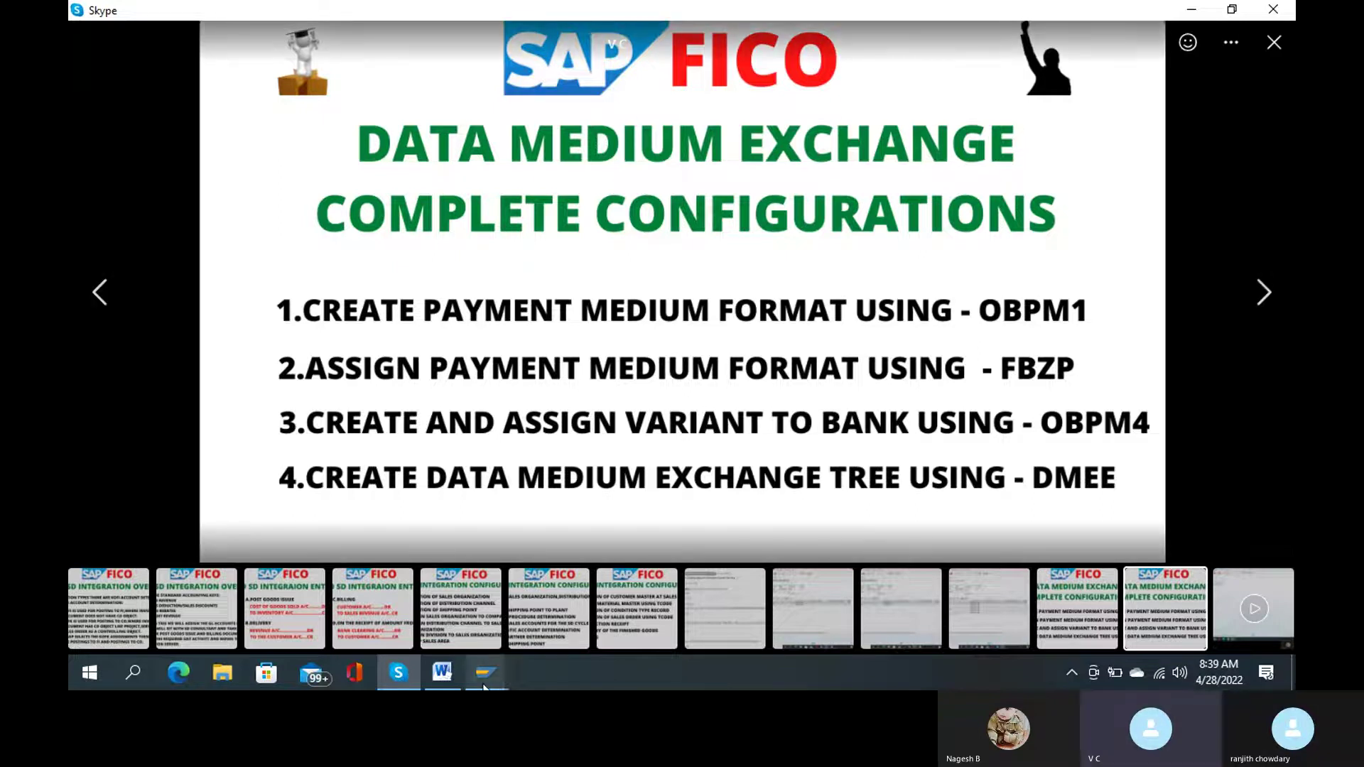
Run FBZP and reach India's Payment Method/Country overview via the configuration menu.
mouse_move(484, 673)
left_click(479, 645)
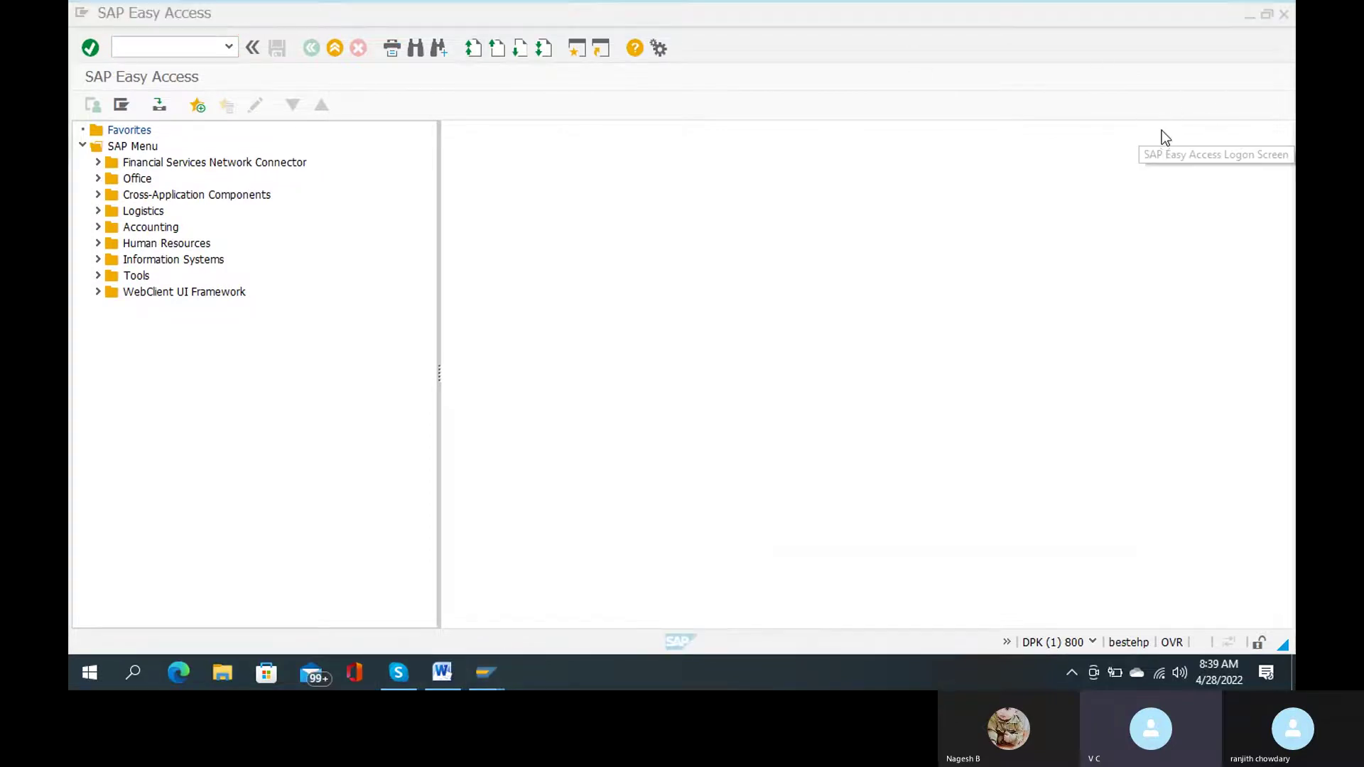
left_click(197, 44)
type("fb")
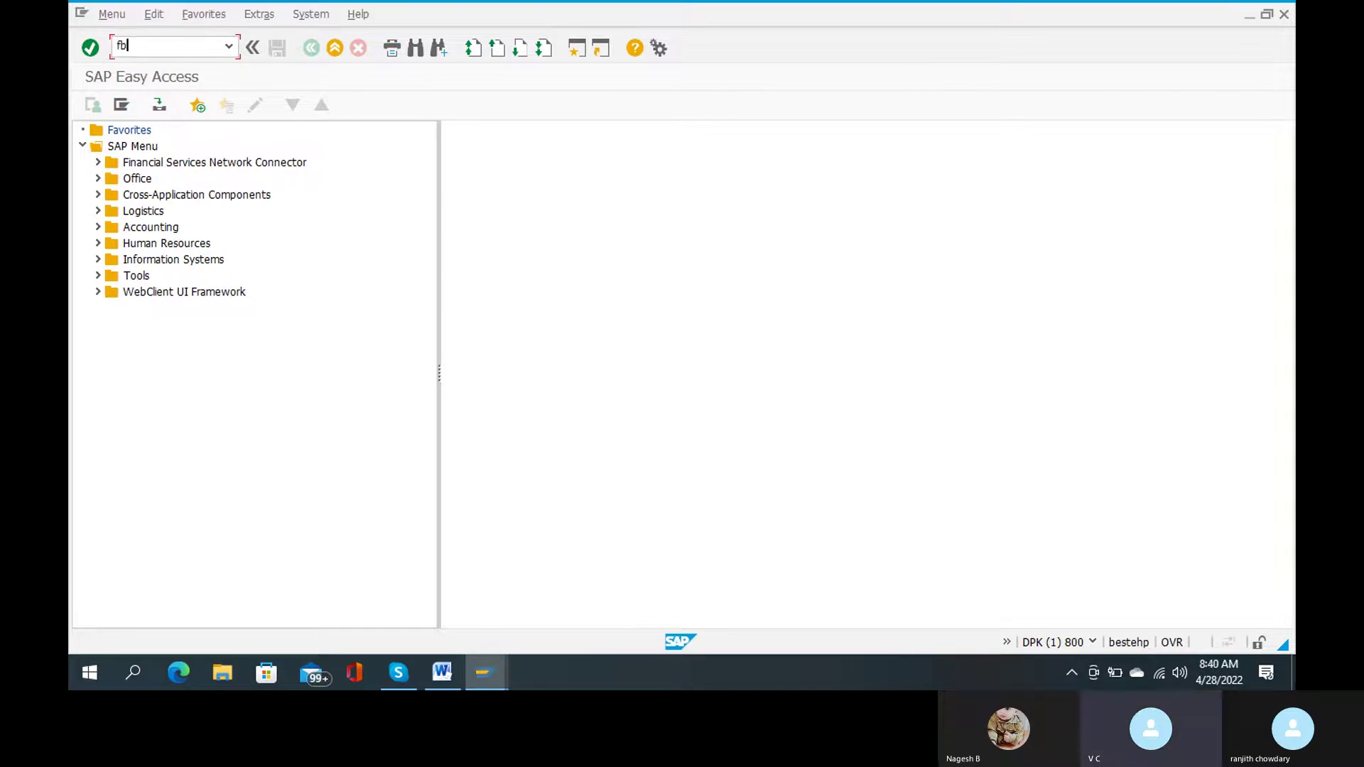
type("zp")
key("Return")
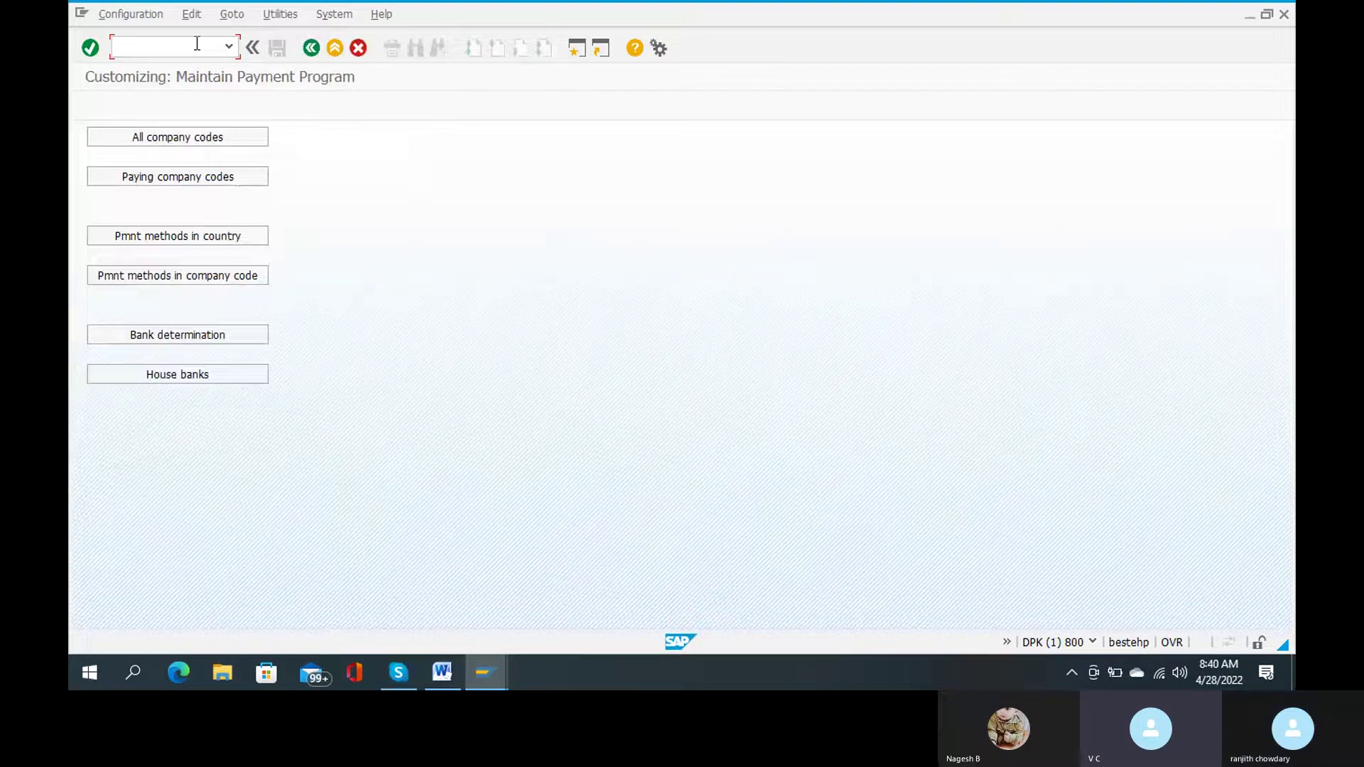
left_click(199, 281)
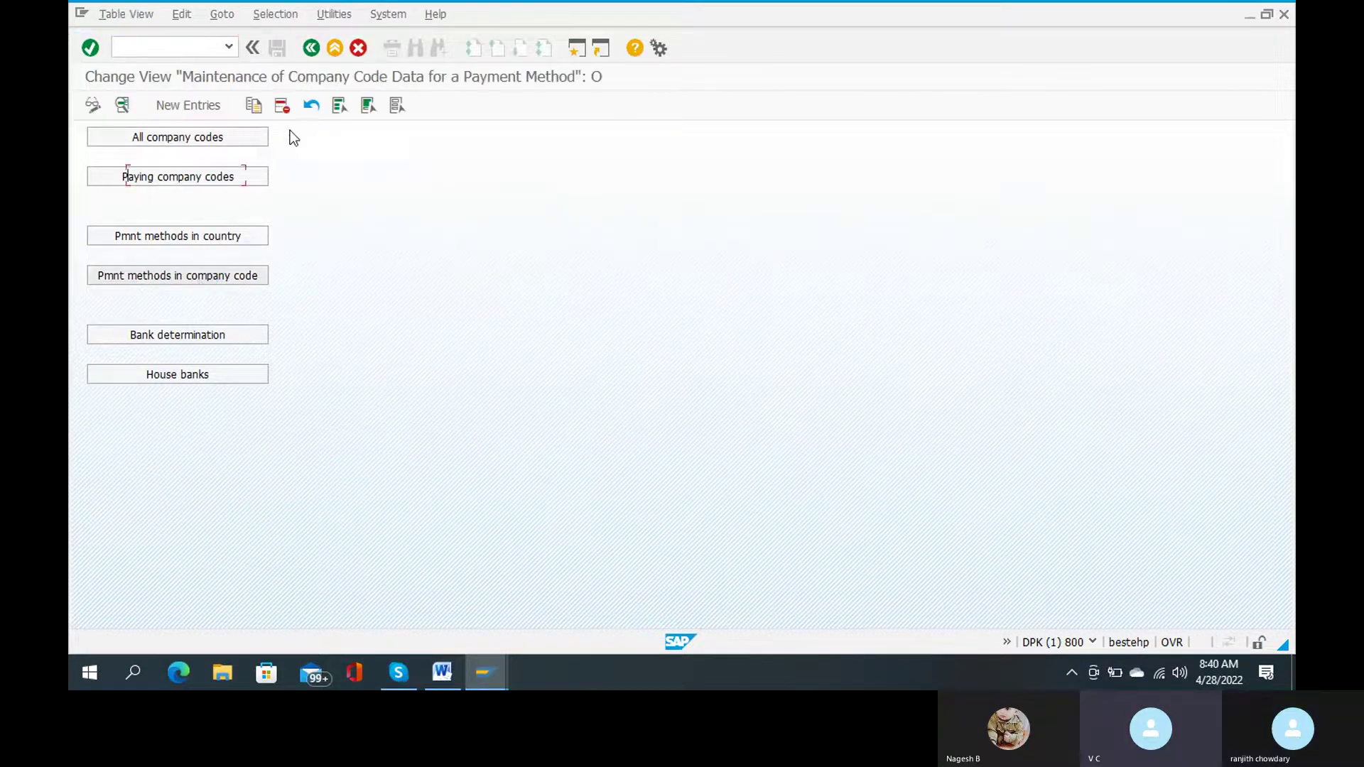
left_click(311, 48)
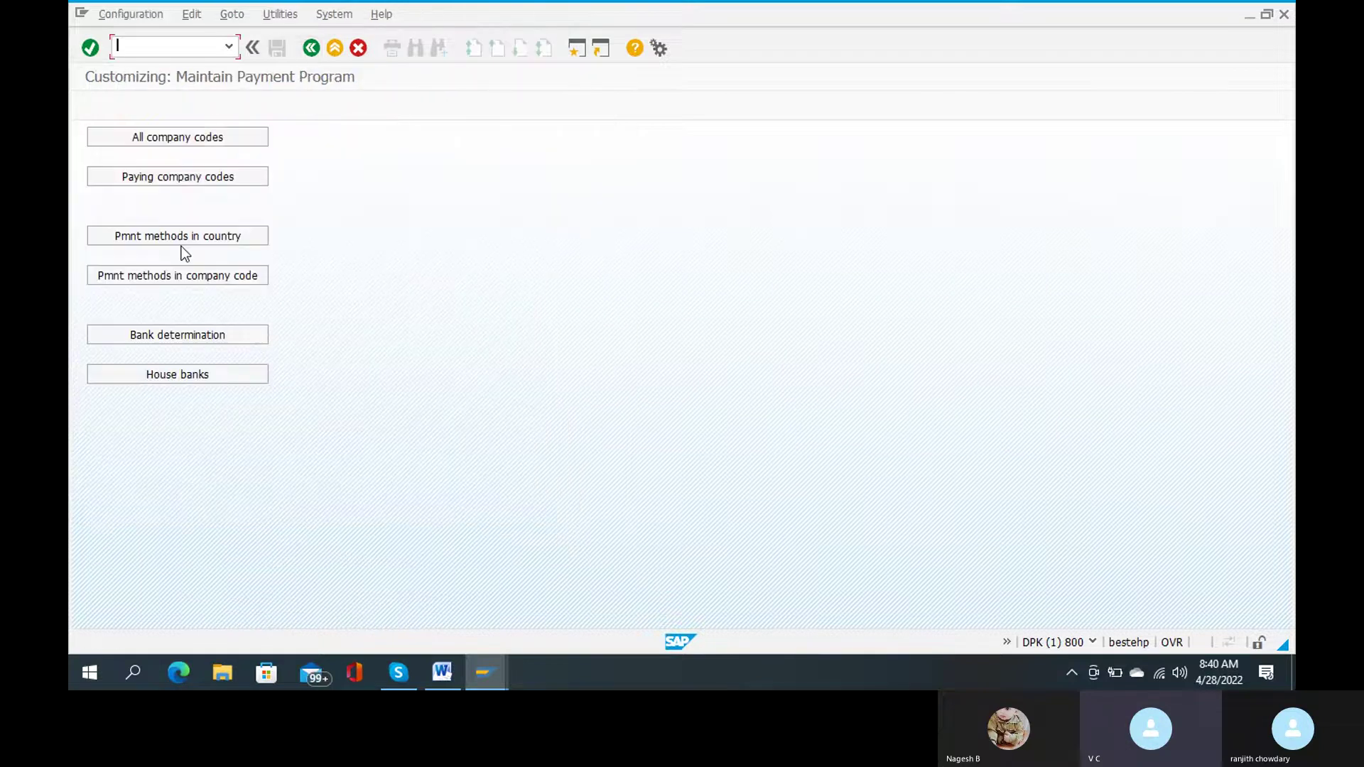
left_click(192, 235)
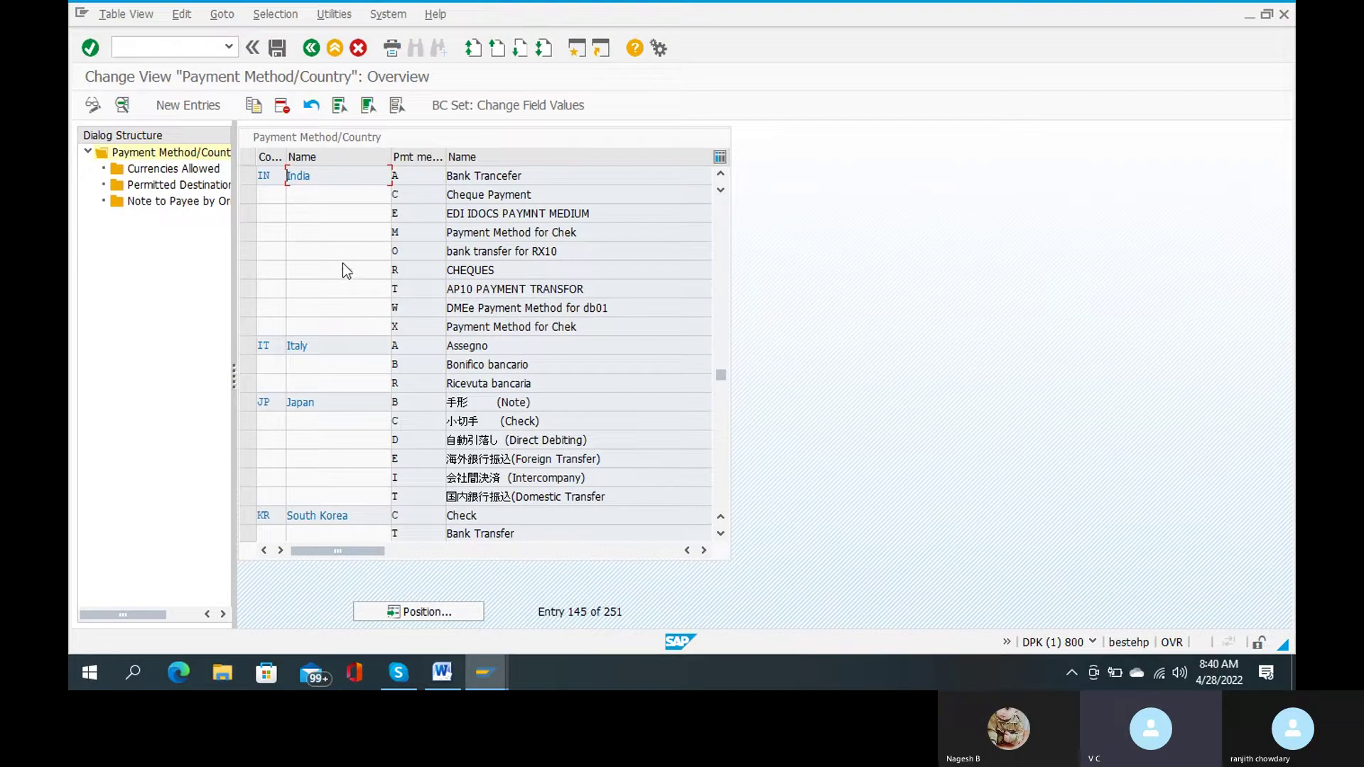
Open the details of India's payment method R (CHEQUES).
left_click(407, 271)
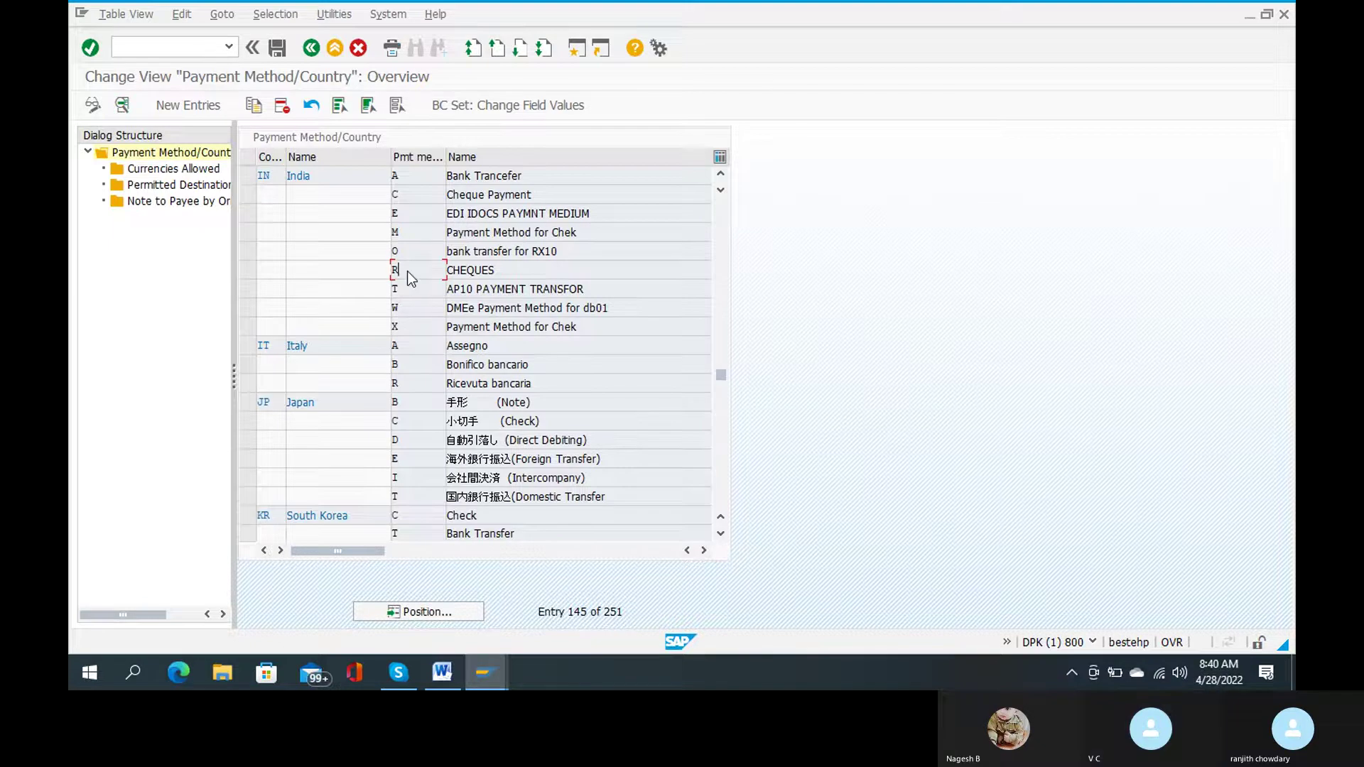
double_click(407, 271)
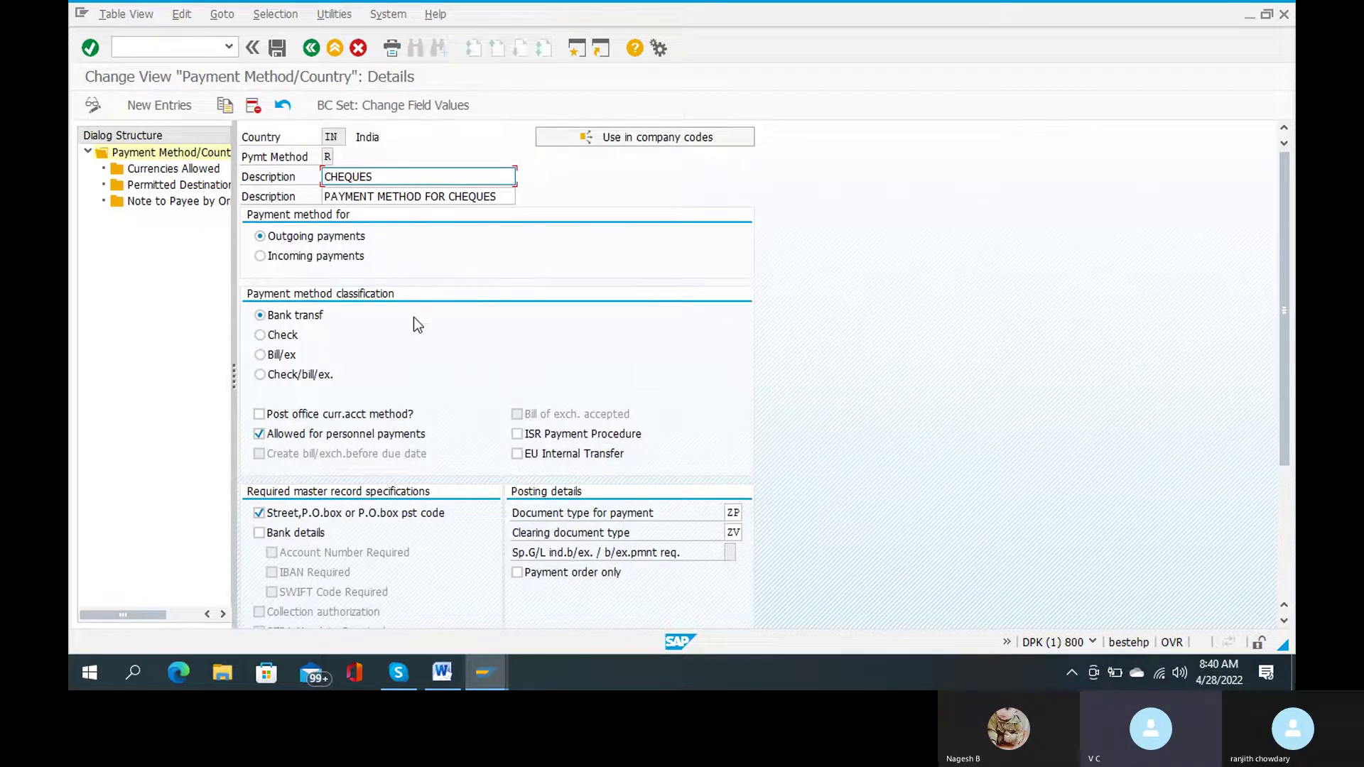
scroll(415, 329, "down", 2)
scroll(416, 334, "down", 1)
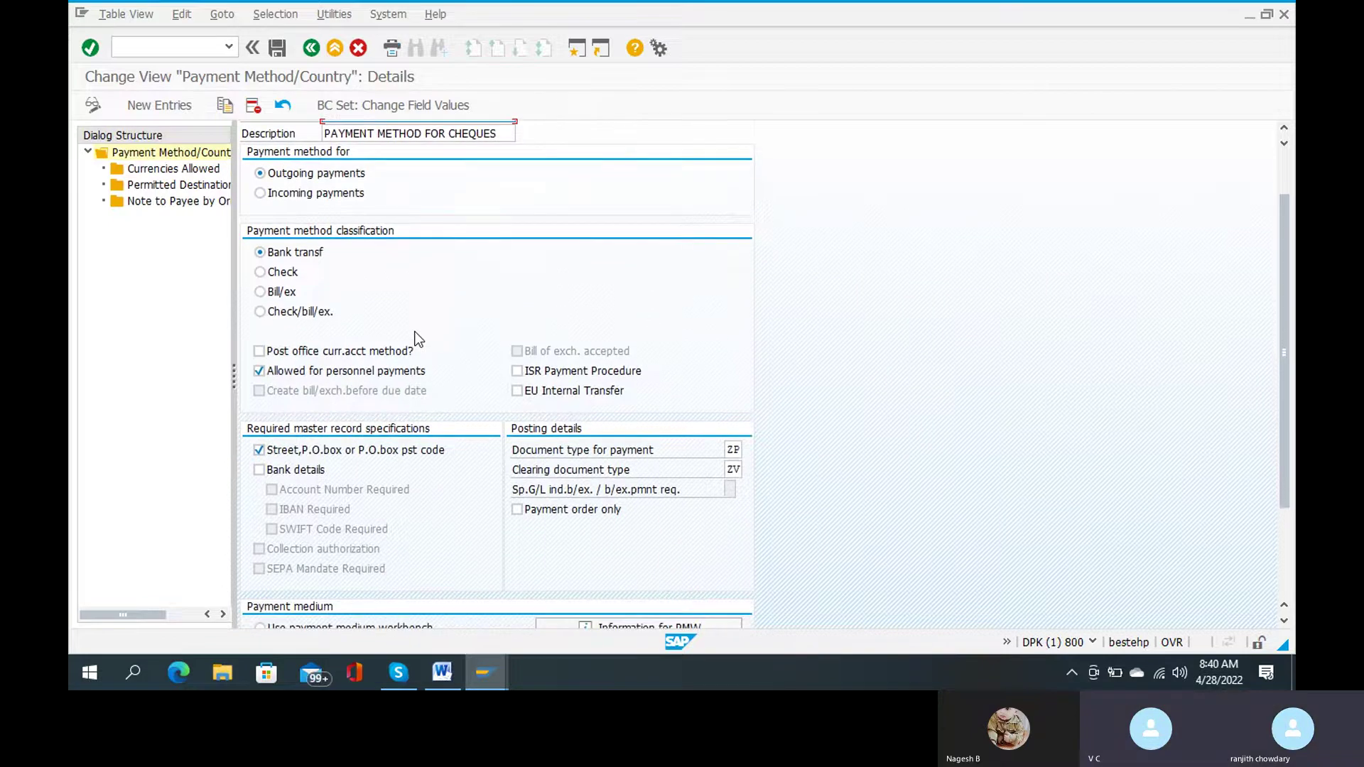
scroll(417, 339, "down", 1)
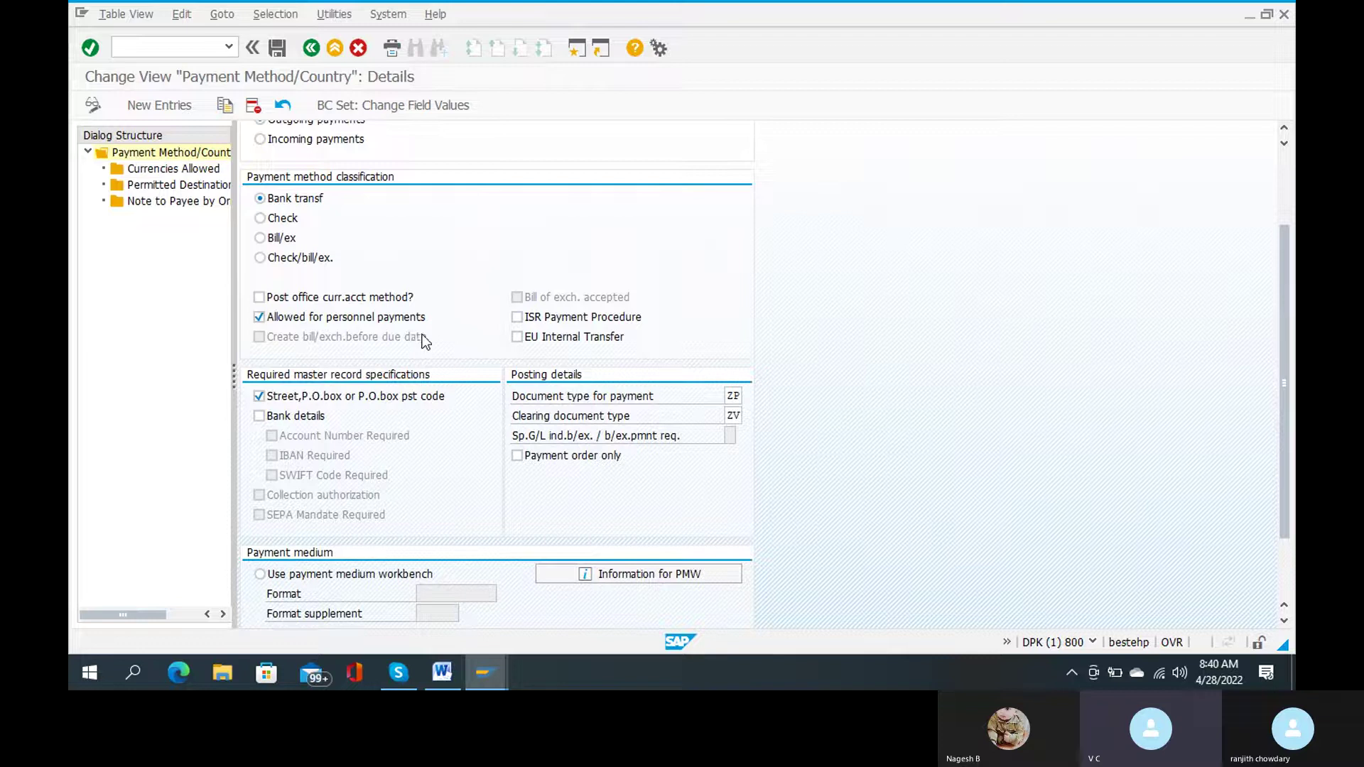
scroll(562, 454, "down", 1)
scroll(562, 453, "down", 1)
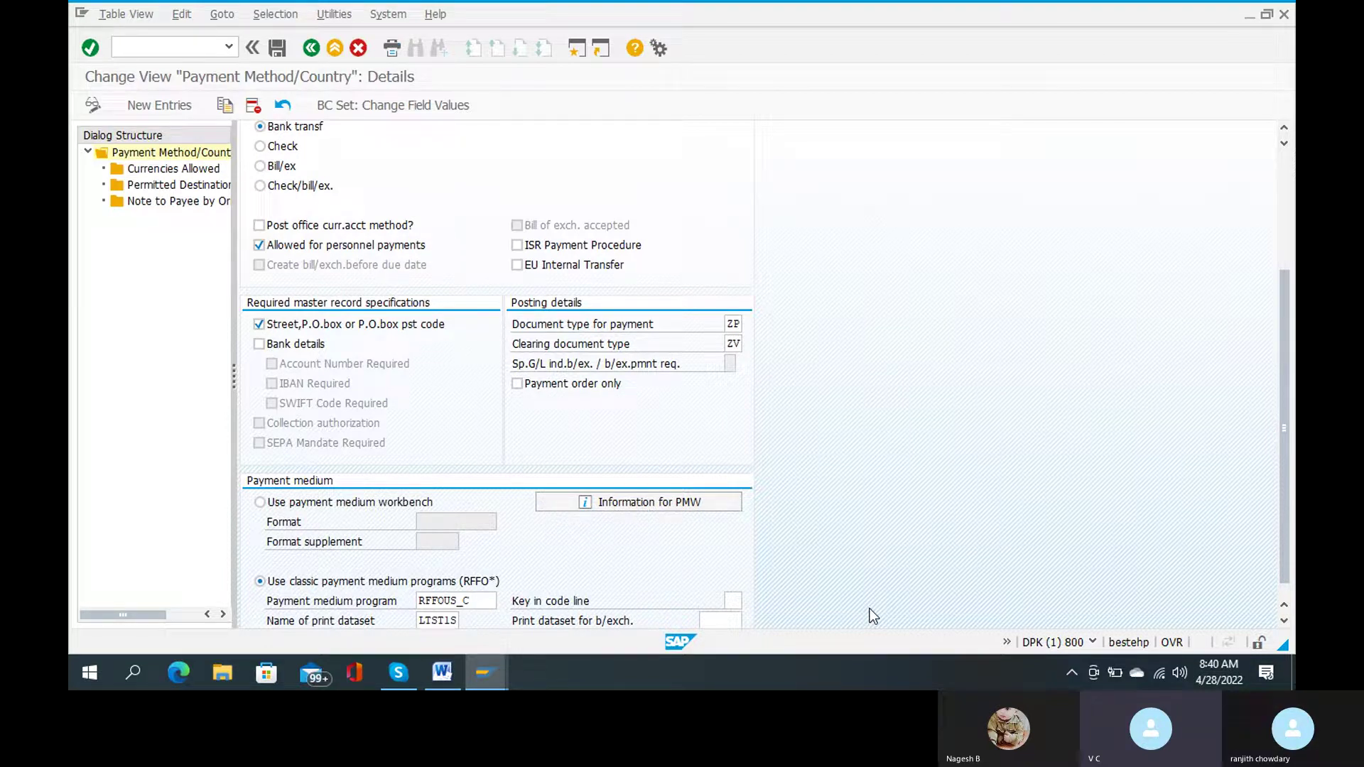
scroll(871, 616, "down", 1)
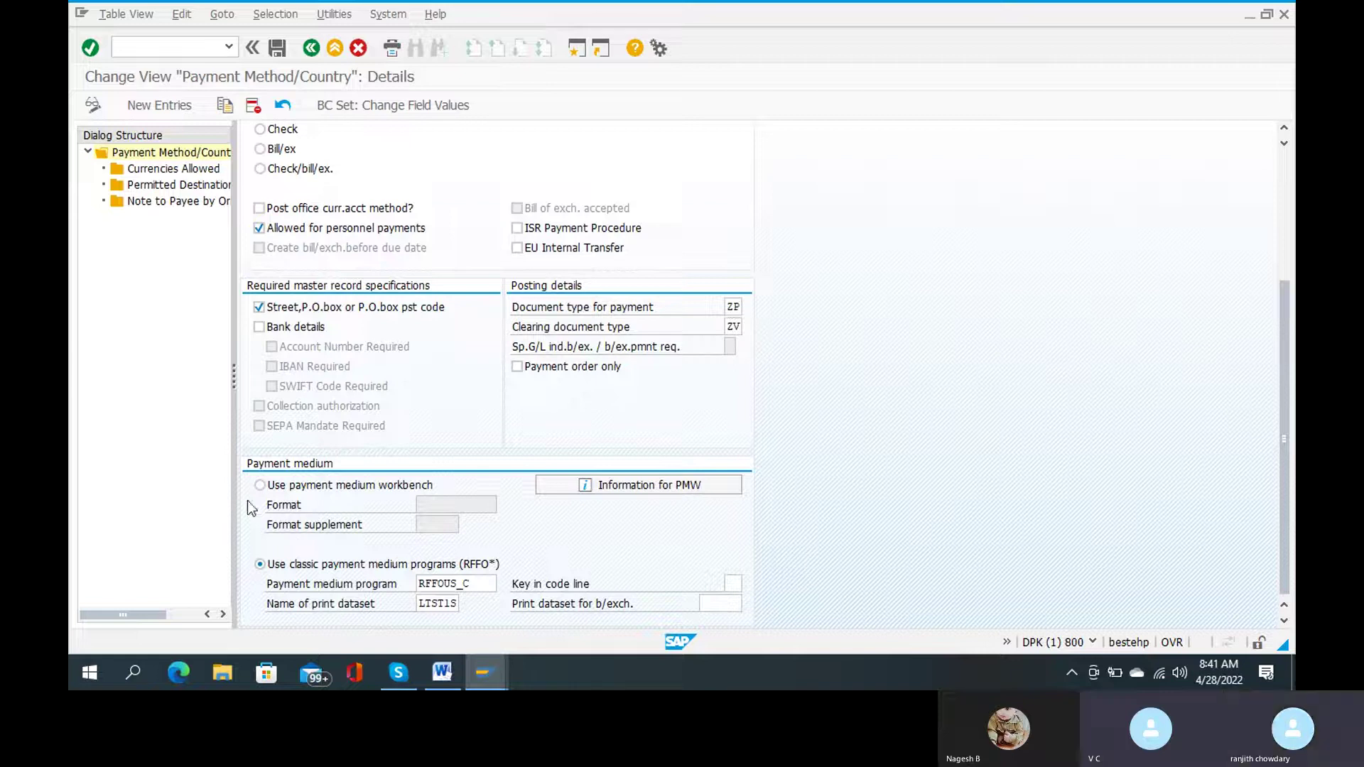
Switch the payment medium to the payment medium workbench, then return to Easy Access with /n.
left_click(260, 486)
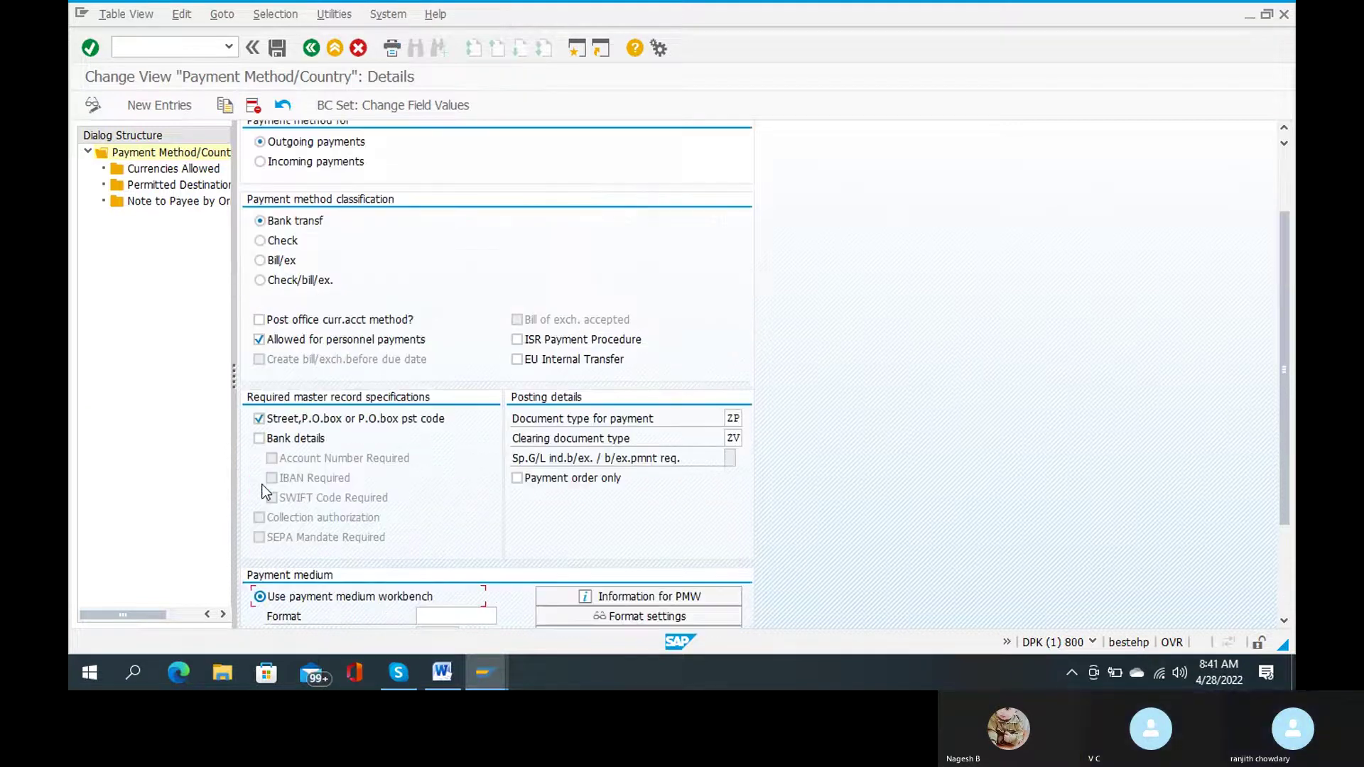
scroll(618, 534, "down", 1)
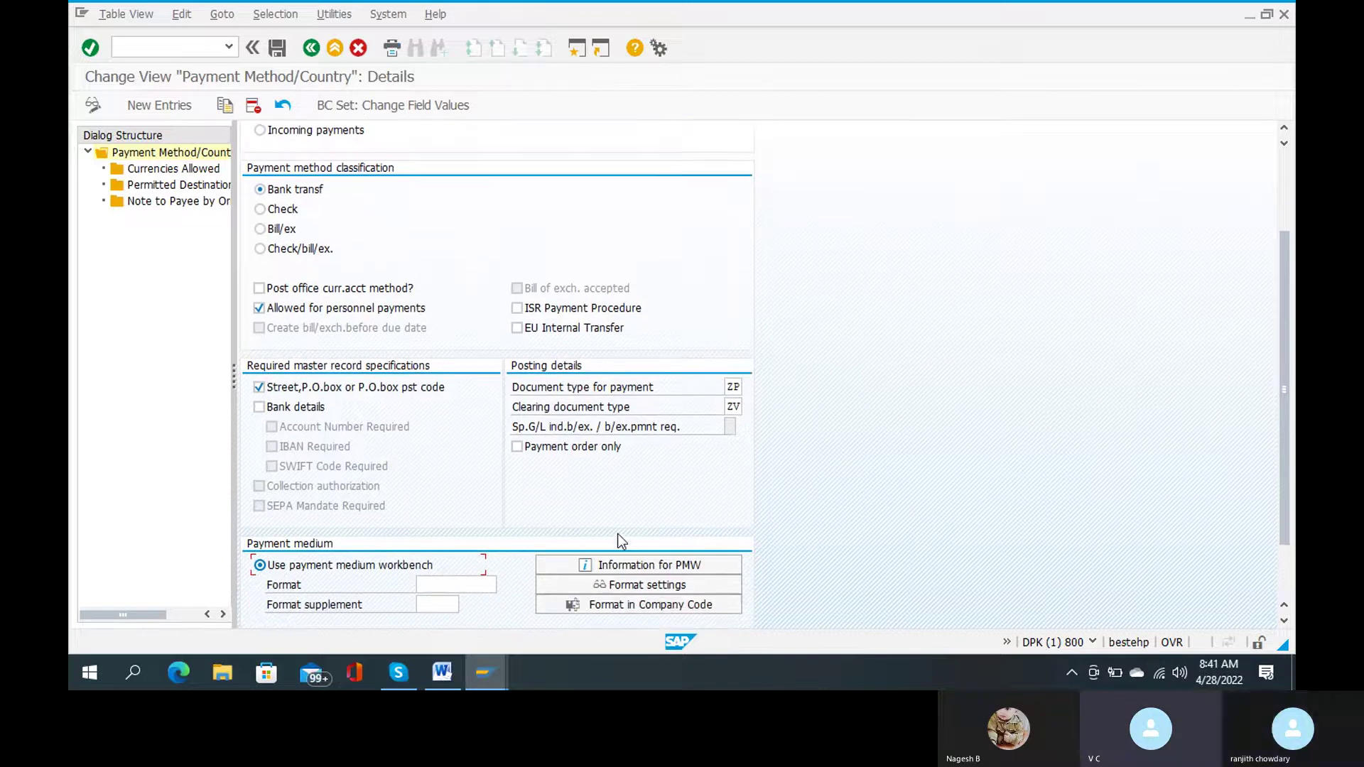
scroll(616, 533, "down", 2)
scroll(617, 535, "down", 1)
scroll(617, 539, "down", 1)
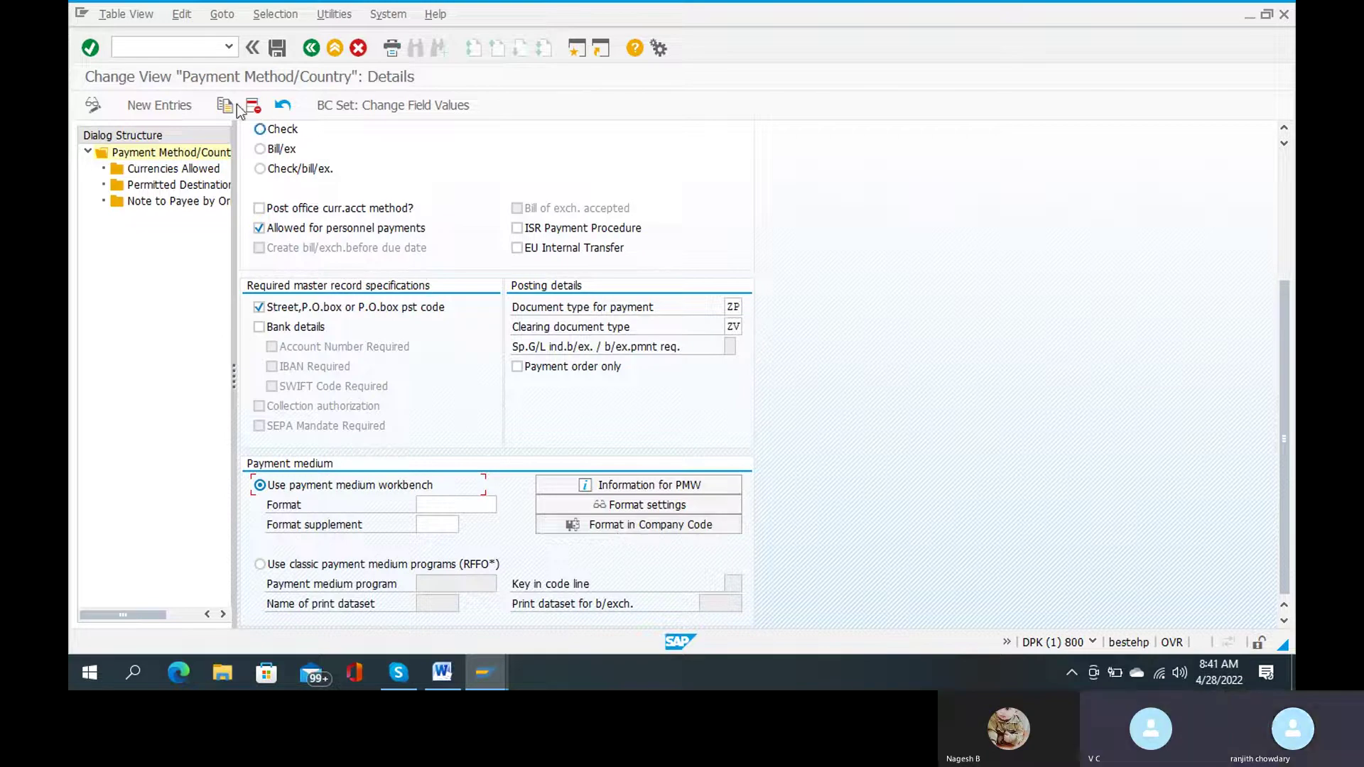
left_click(182, 48)
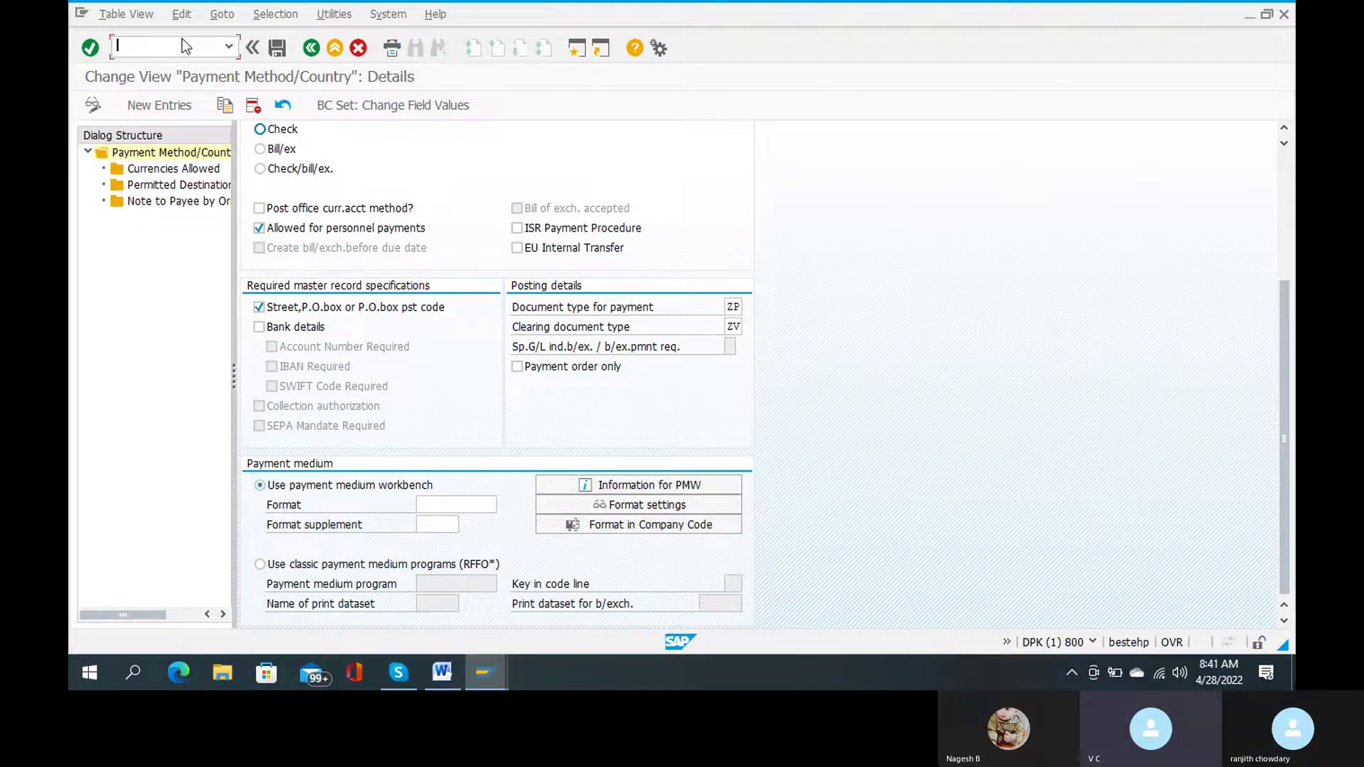
key("Page_Up")
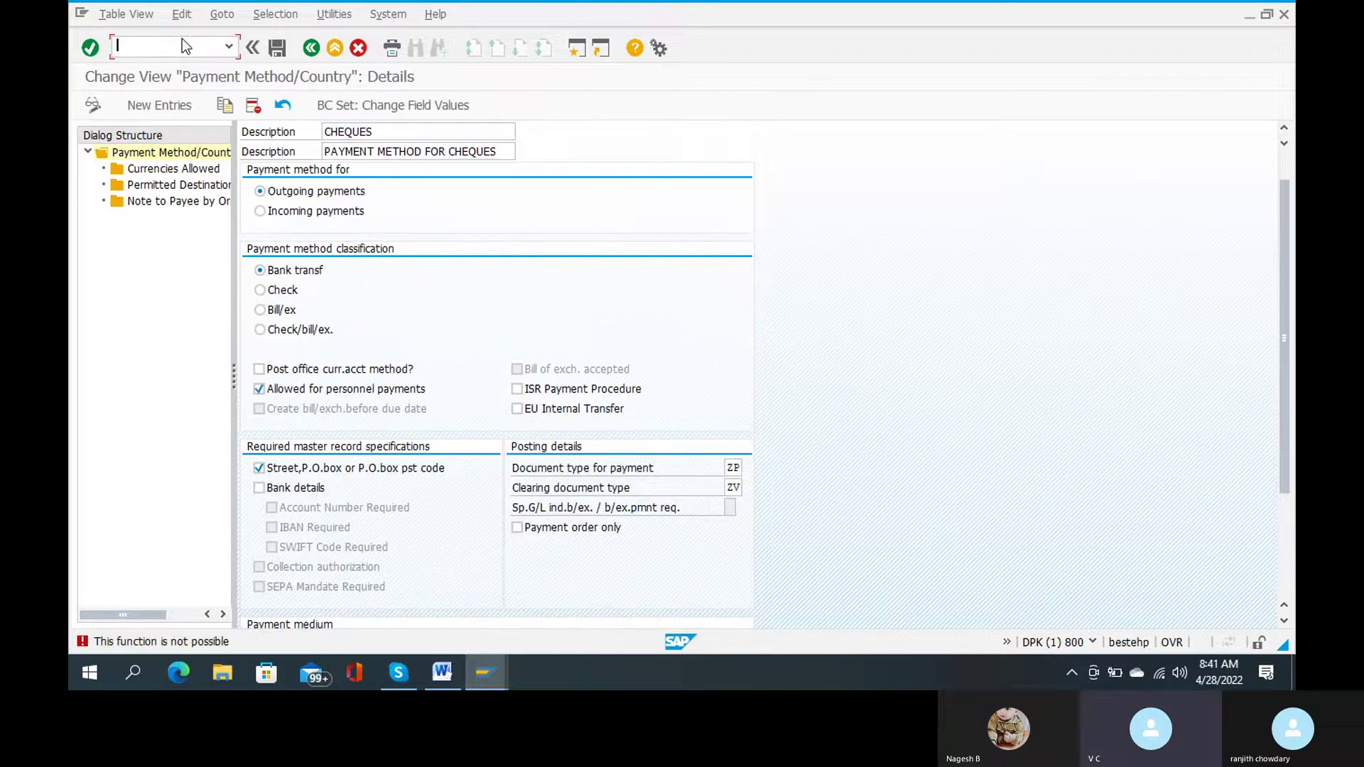
type("/n")
key("Return")
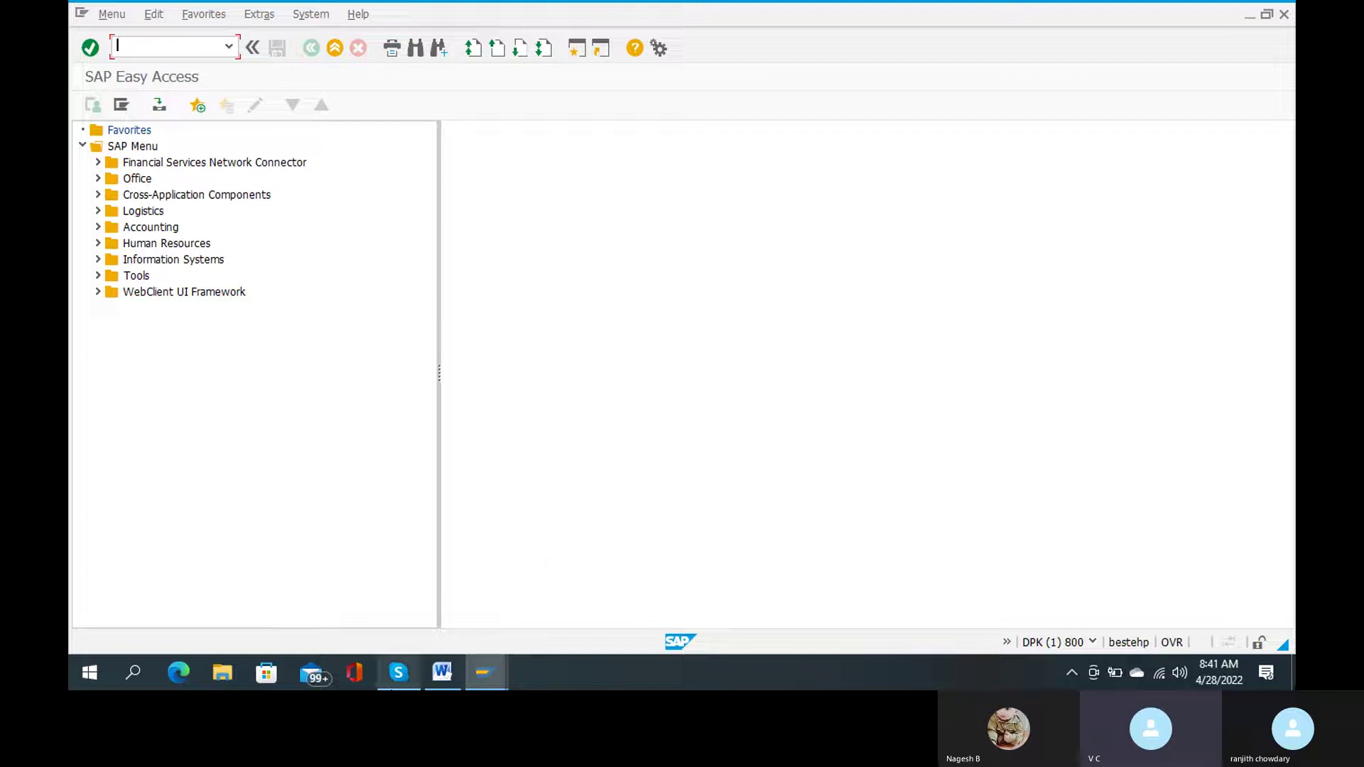
mouse_move(398, 673)
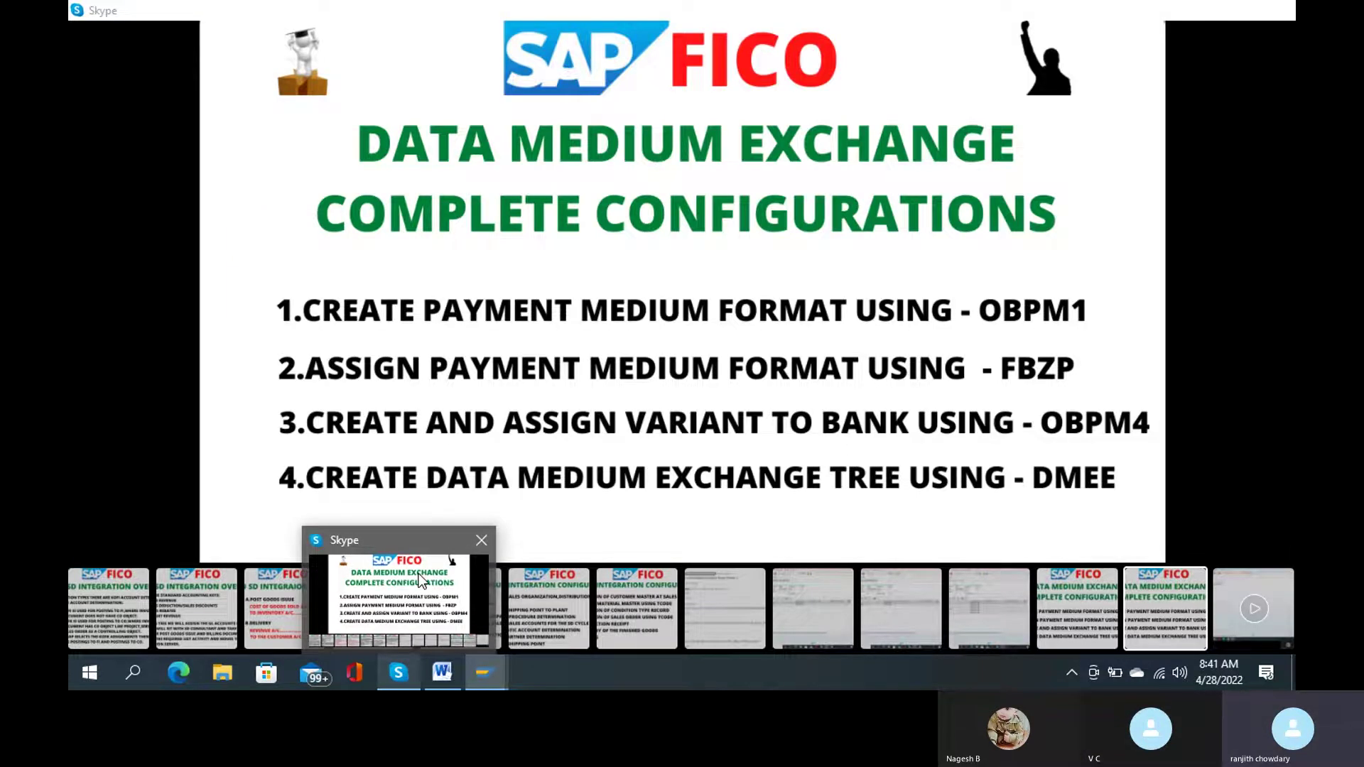
type("o")
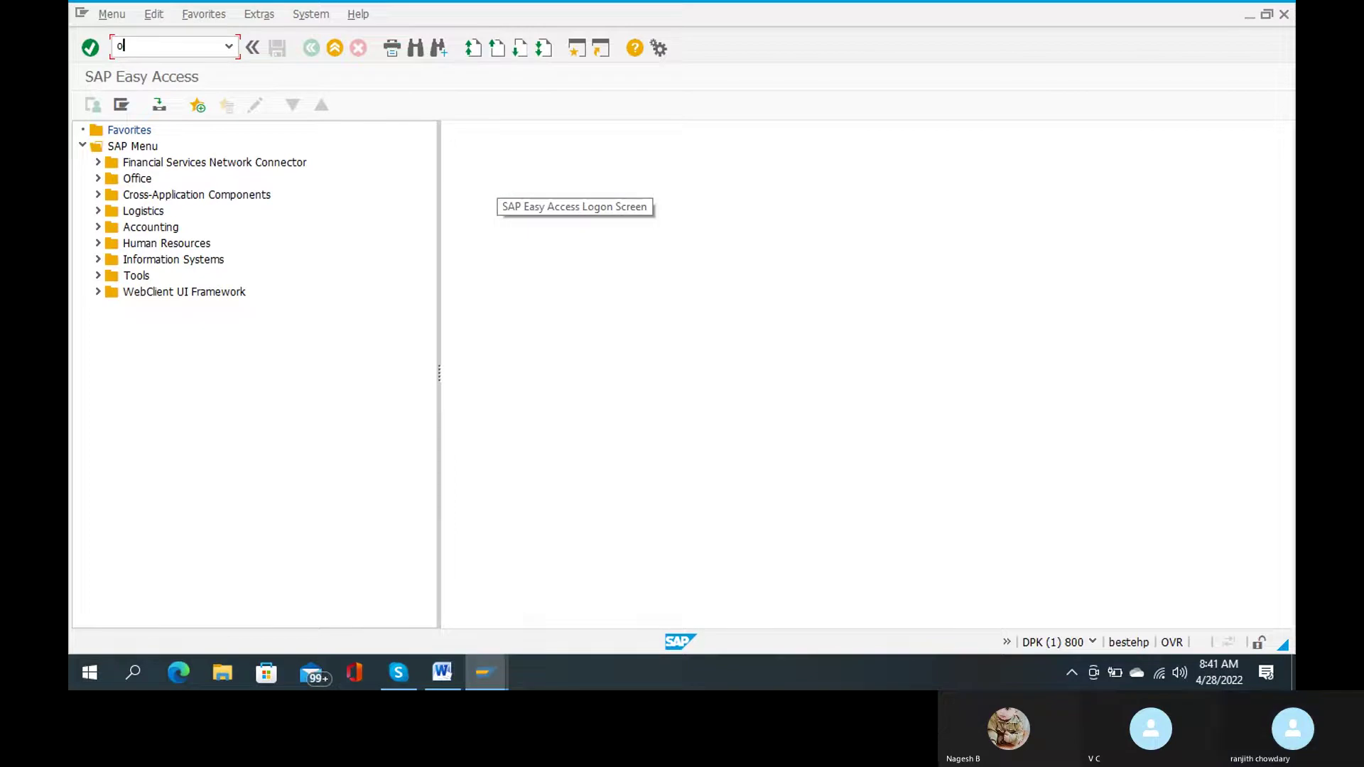
type("bpm1")
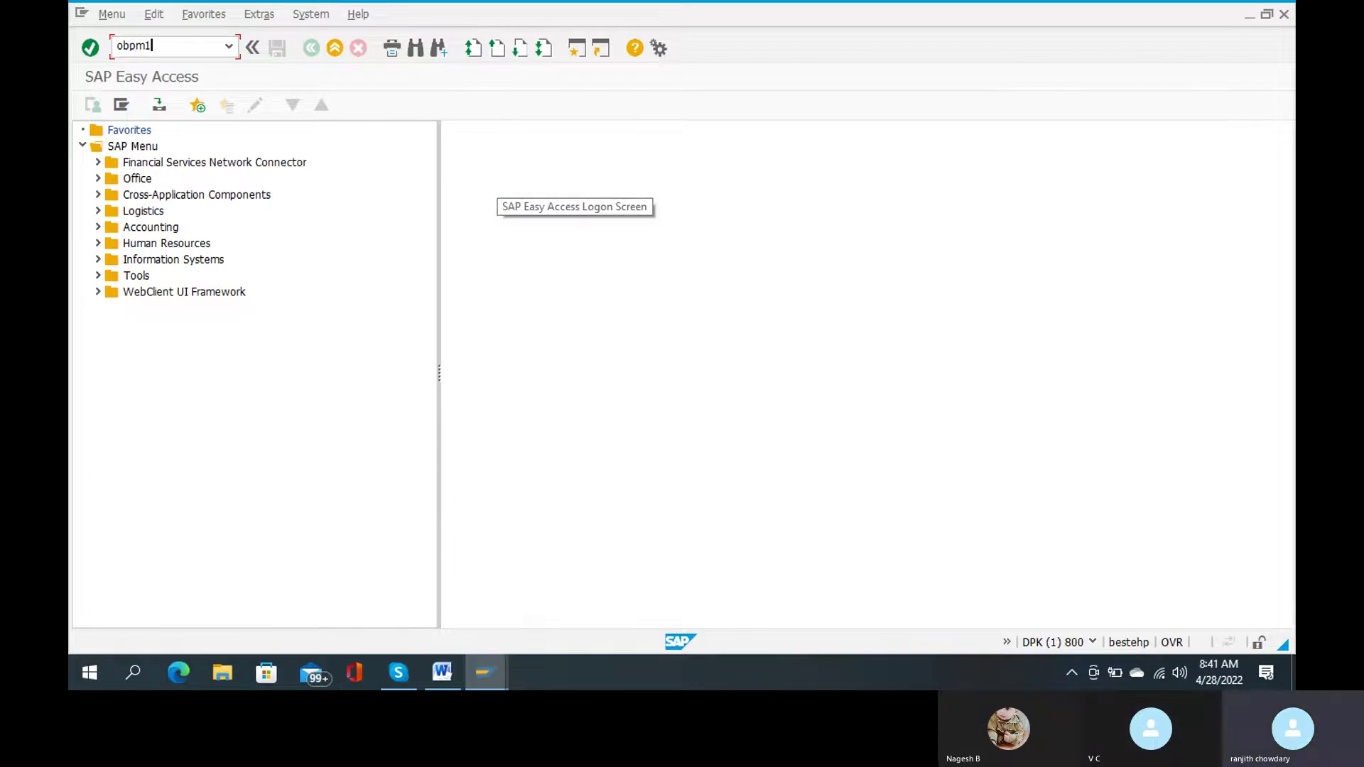
Run OBPM1, acknowledge the cross-client caution, and widen the Dialog Structure pane.
key("Return")
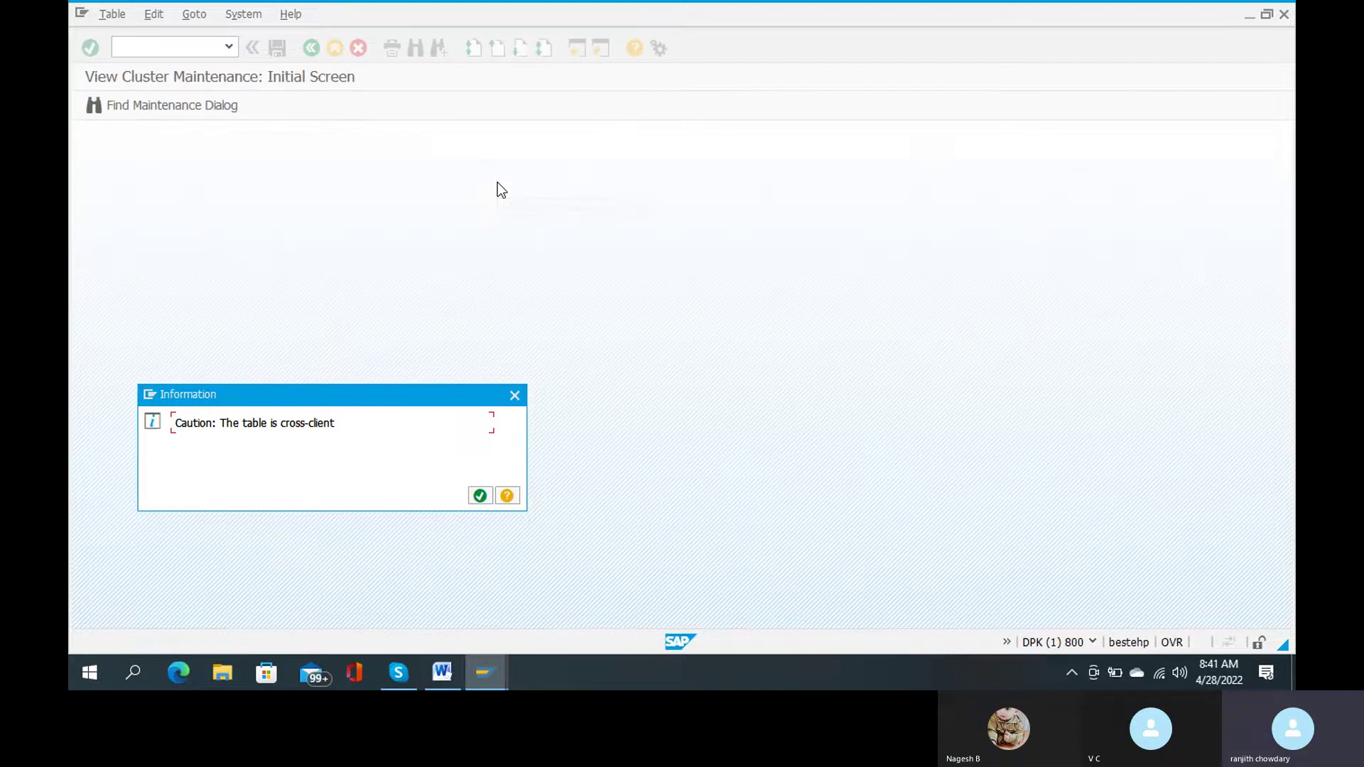
left_click(480, 496)
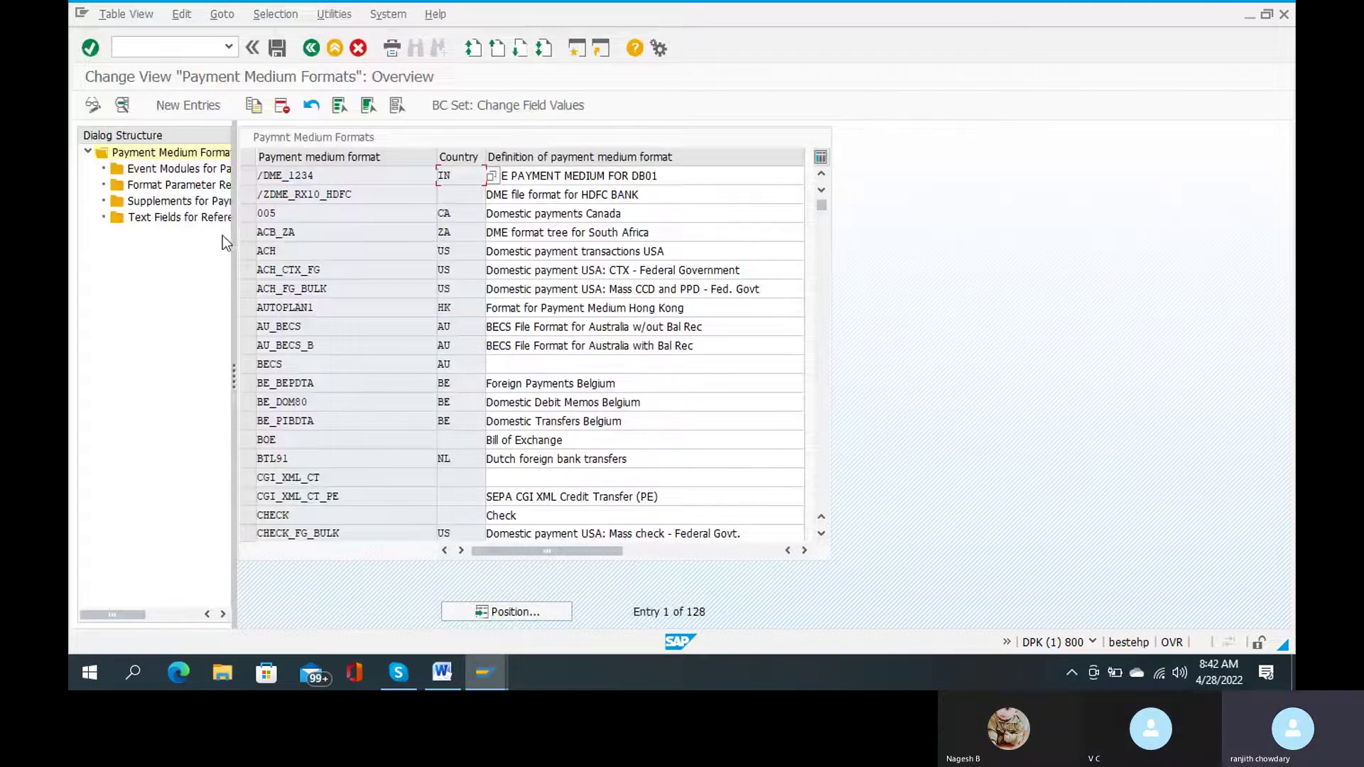
left_click_drag(233, 245, 254, 243)
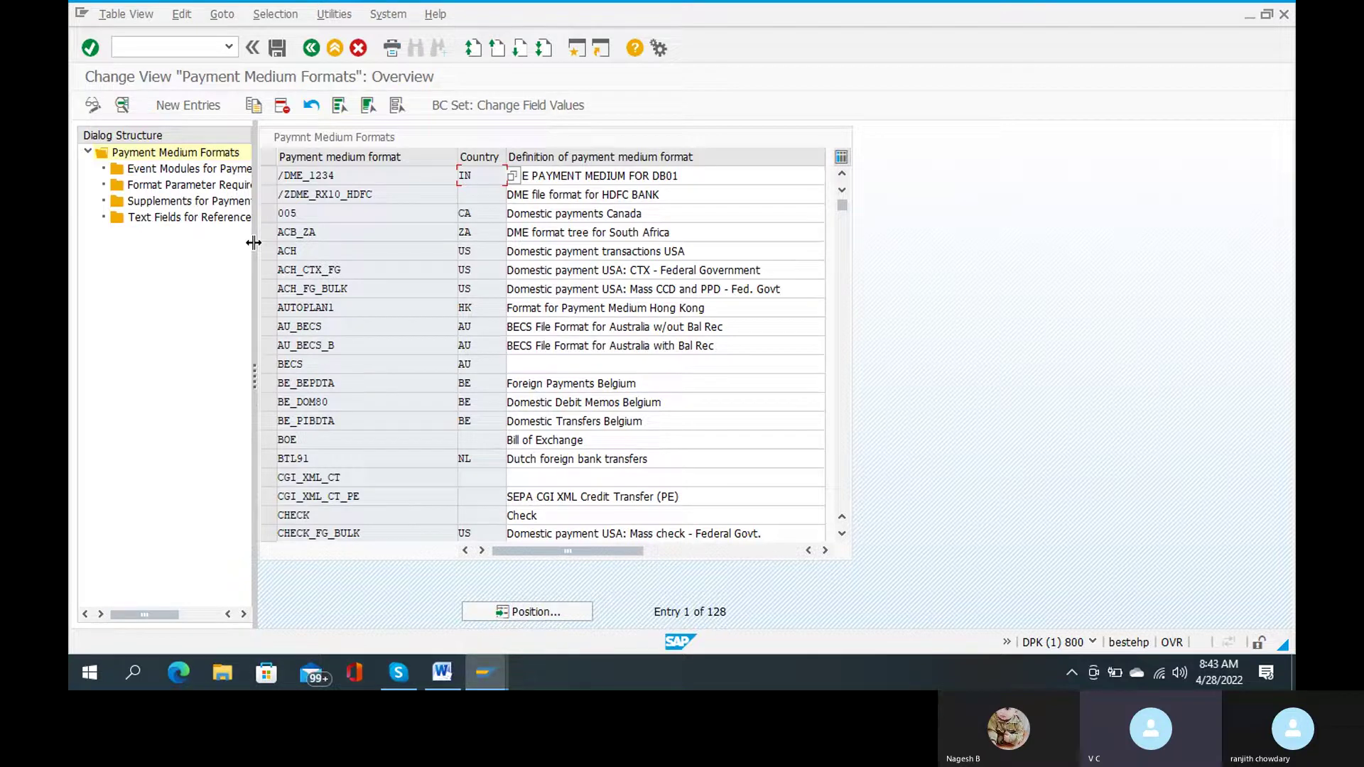
Enter format /zdme_ranj described as 'new payment medium format for ranj'.
left_click(189, 109)
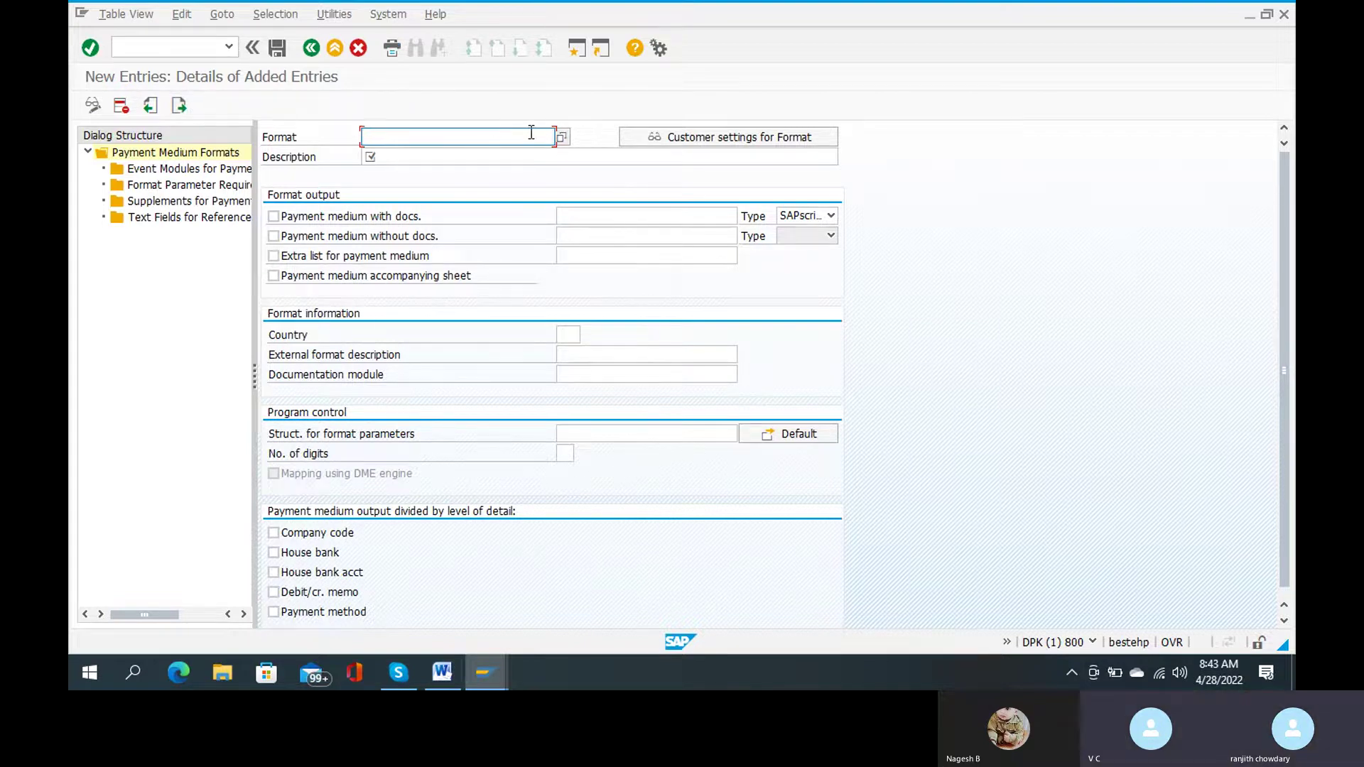
type("/")
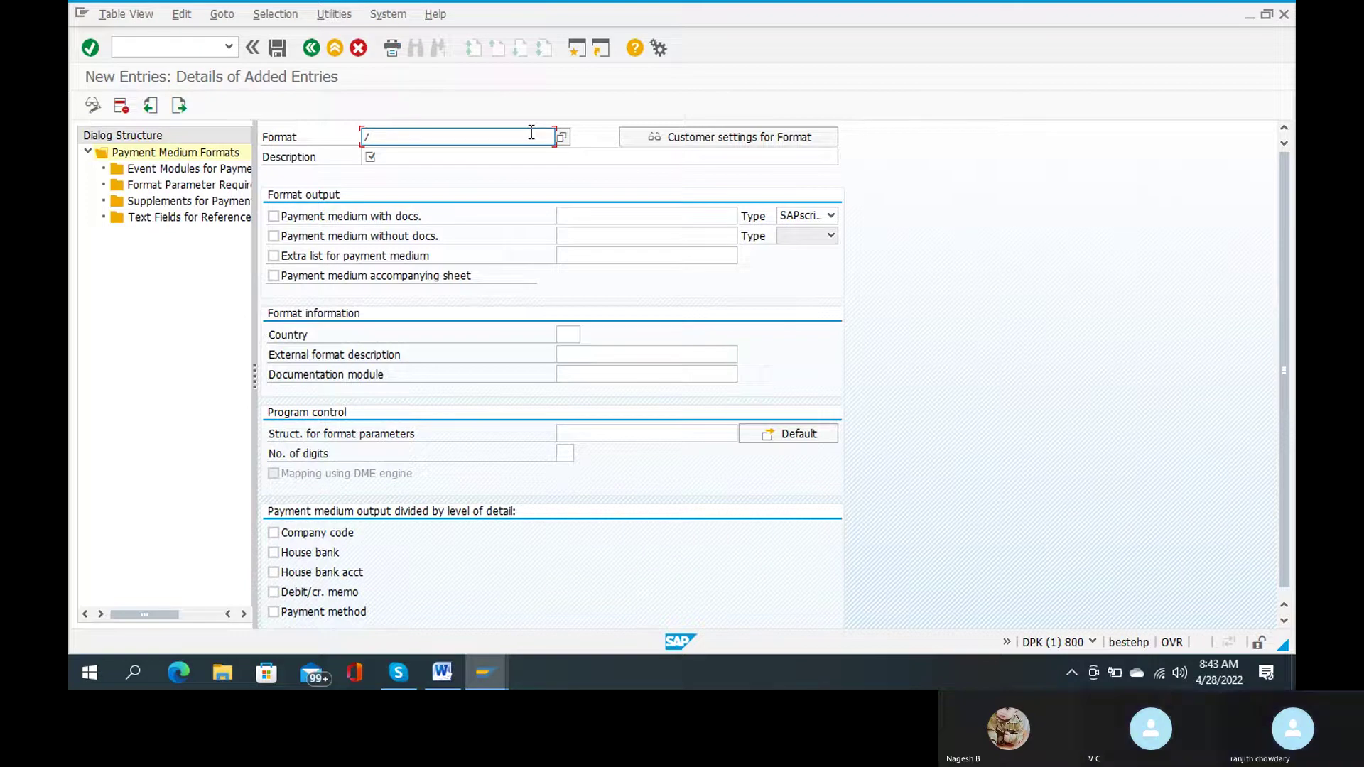
type("z")
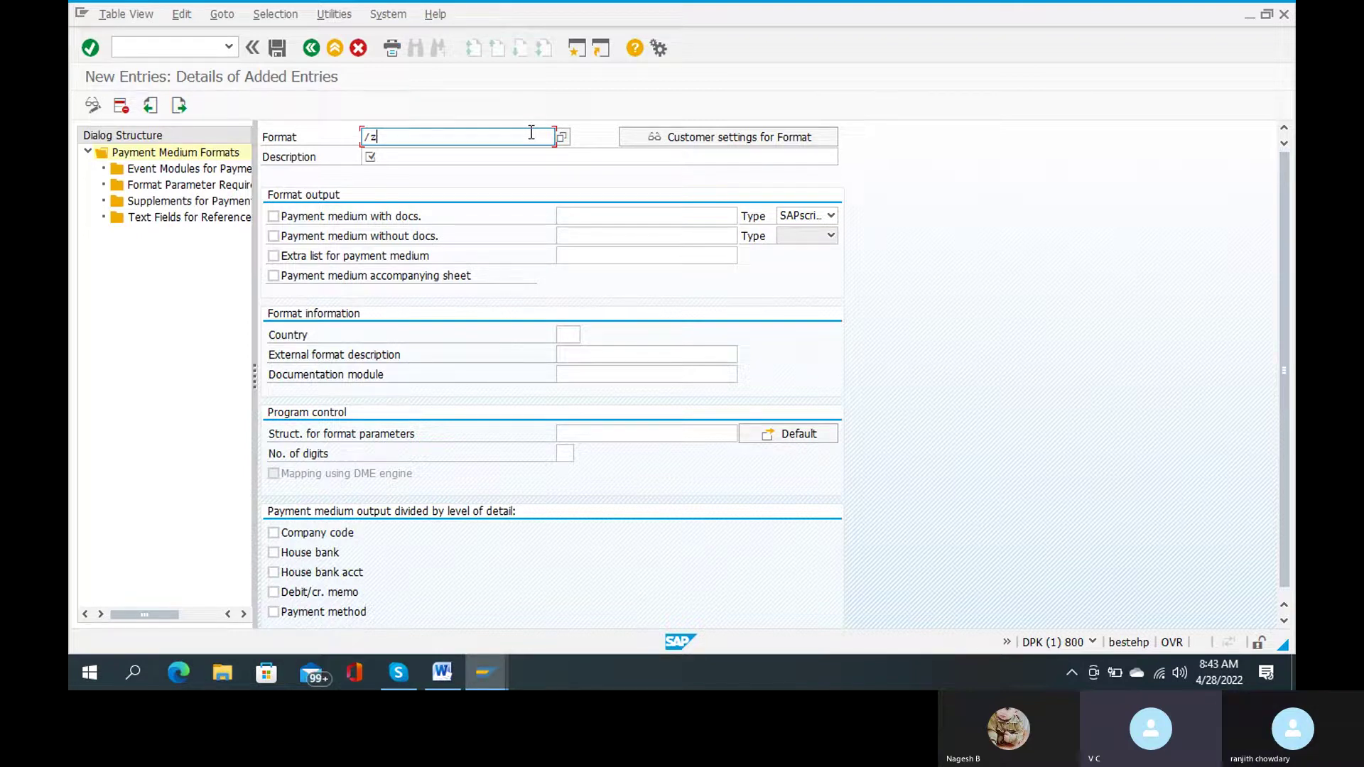
type("dme")
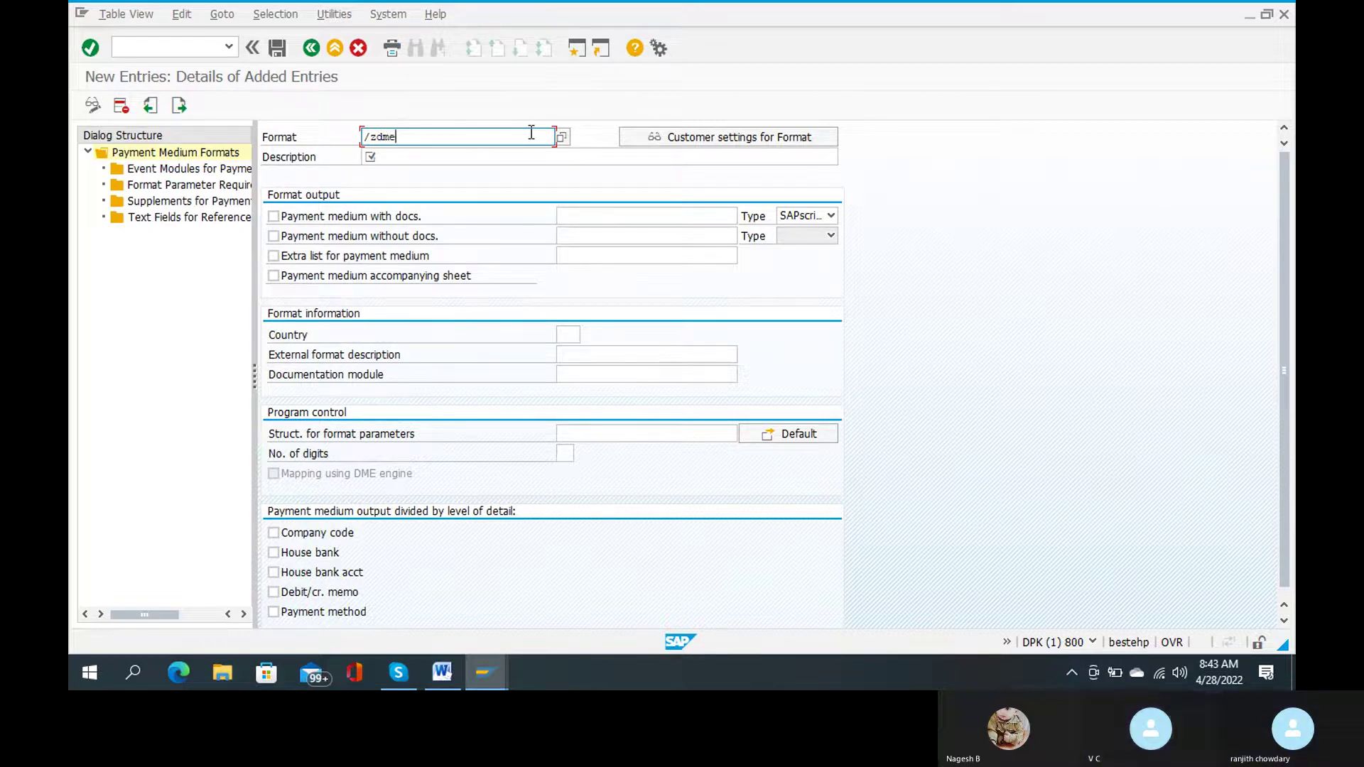
type("_")
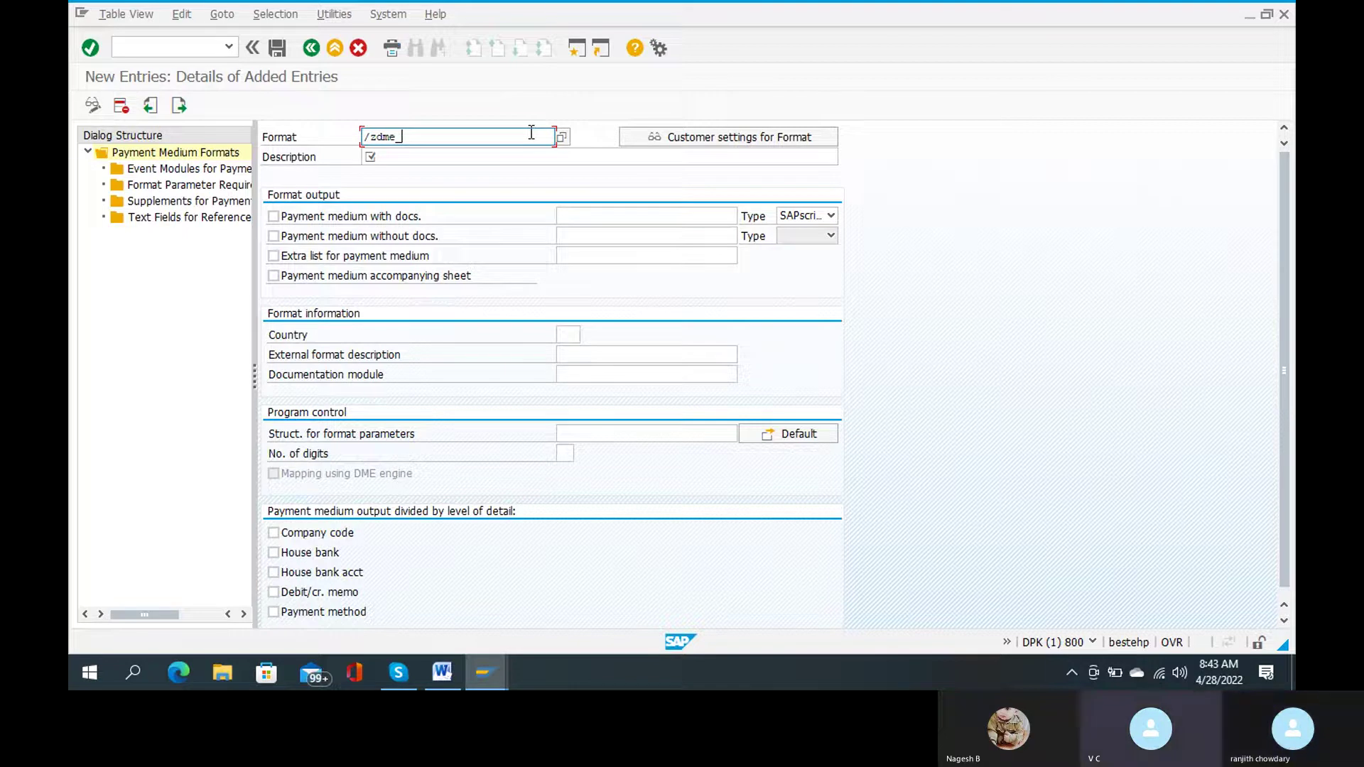
type("ranj")
key("Return")
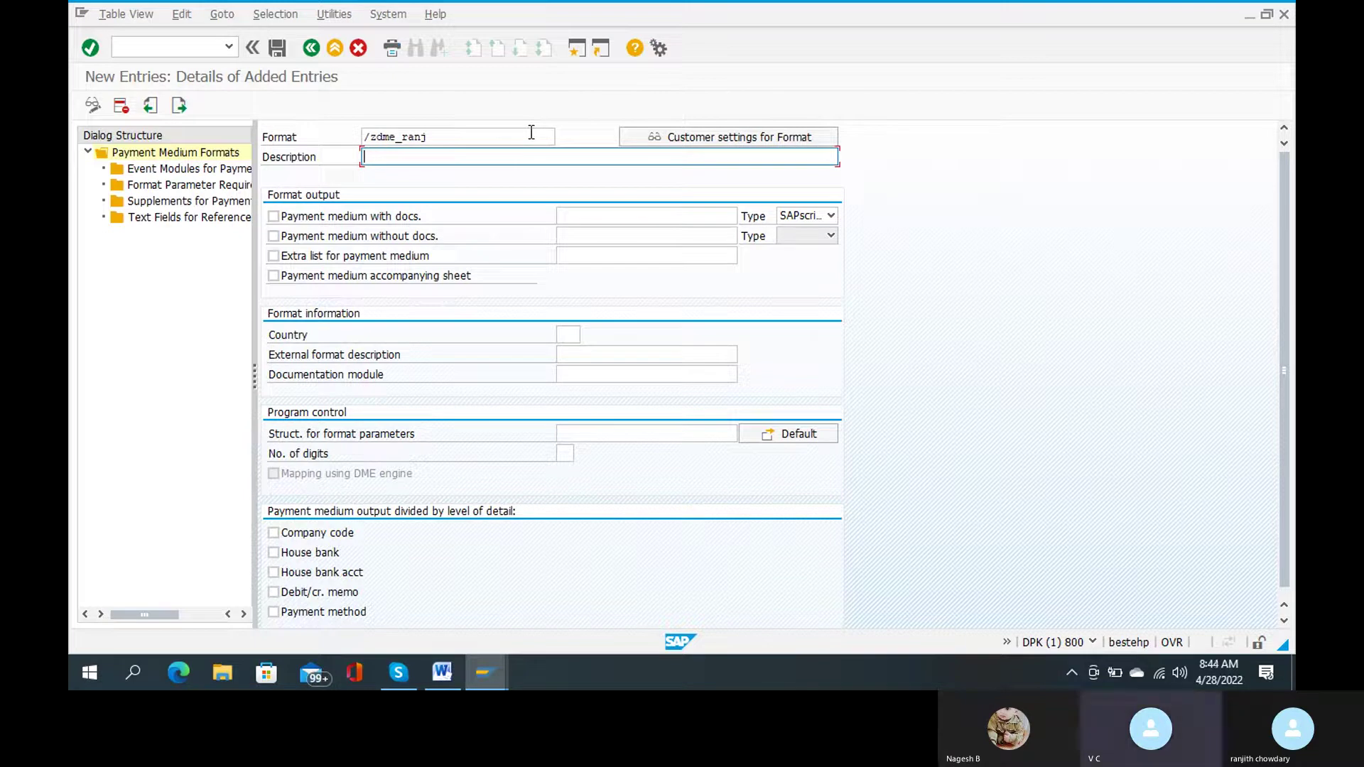
type("new ")
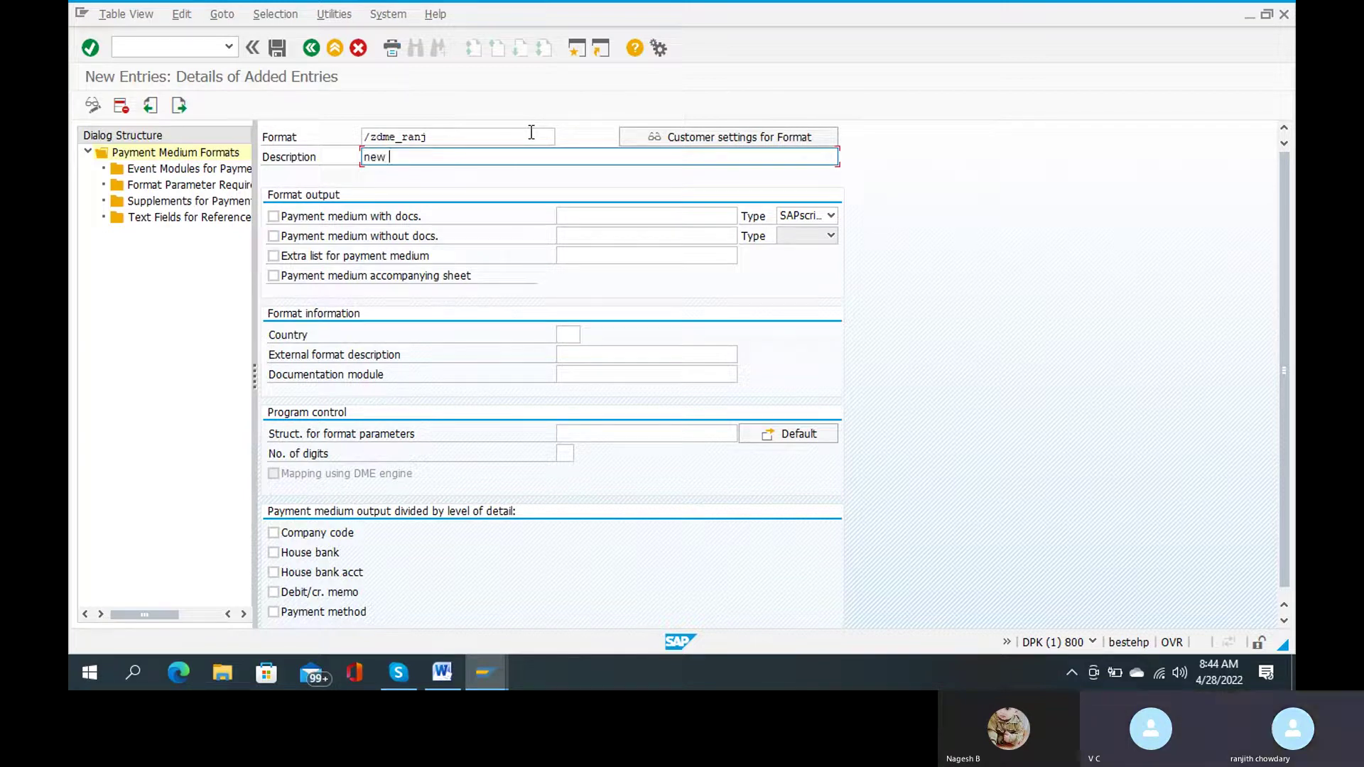
type("payment ")
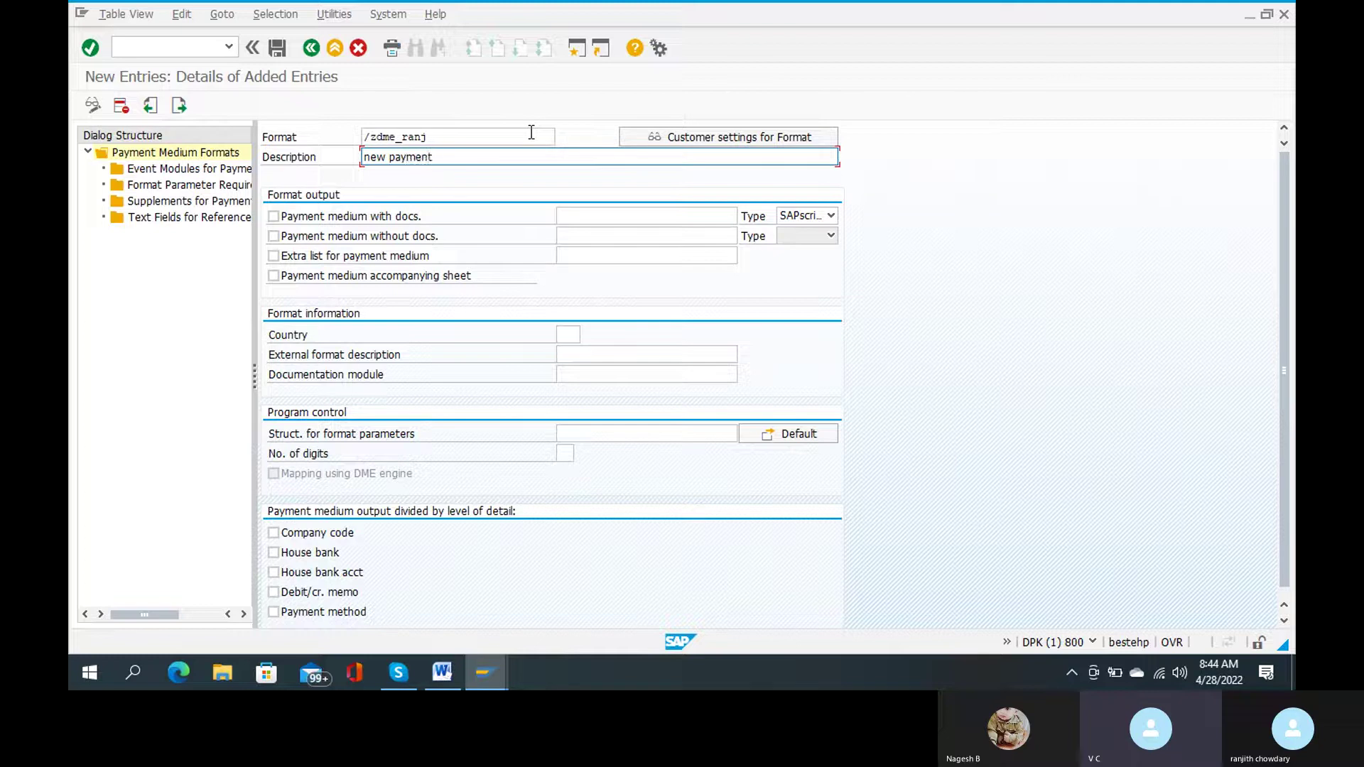
type("medium ")
type("format for ranj")
type("mat ")
type("for ranj")
key("BackSpace")
key("BackSpace")
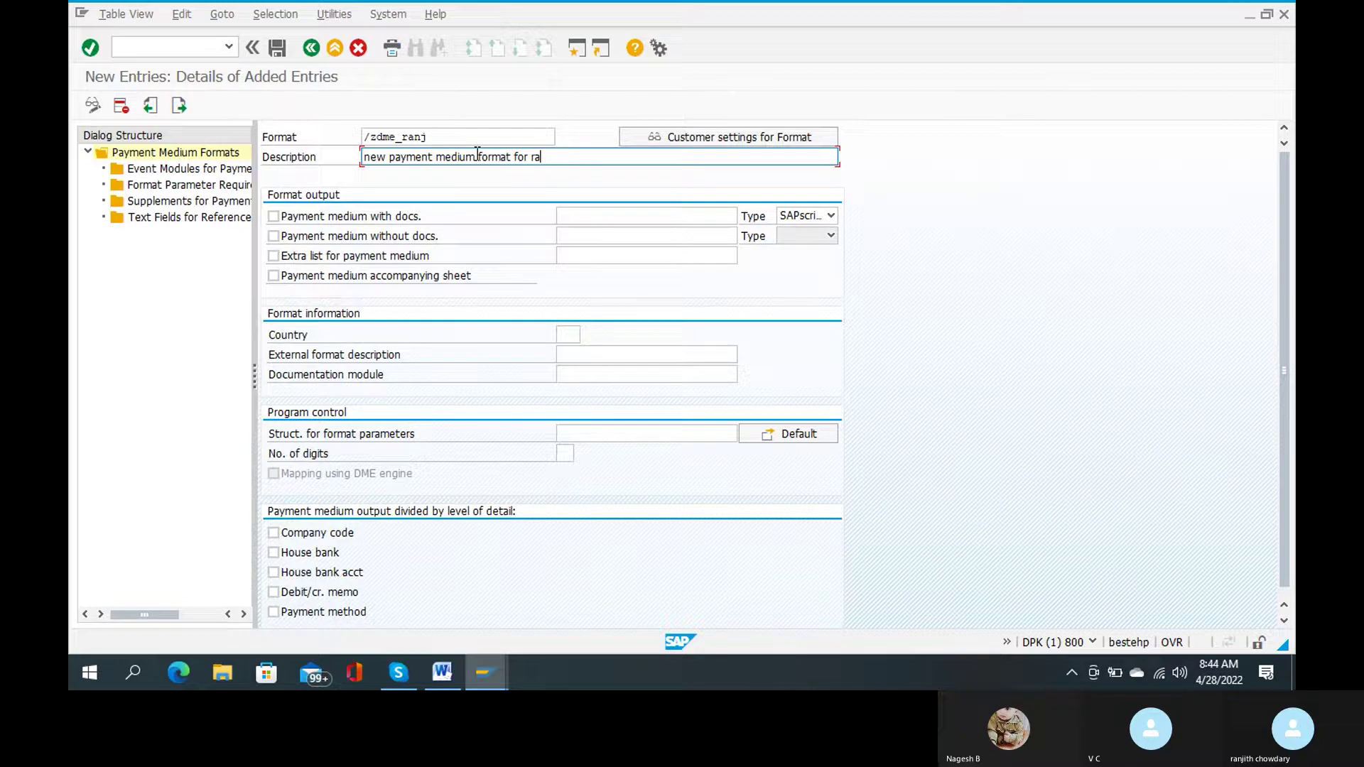
type("nj")
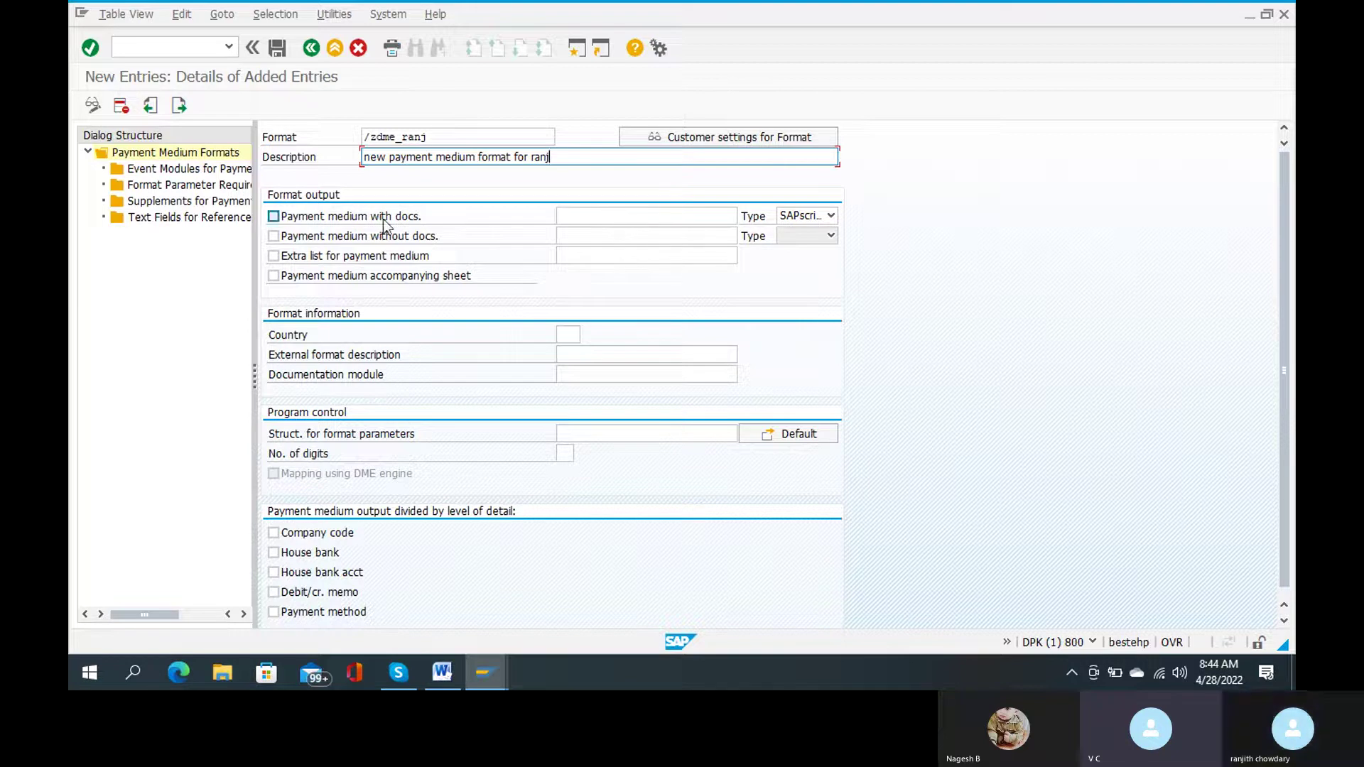
Mark the format as a payment medium without documents, with output type File.
left_click(355, 241)
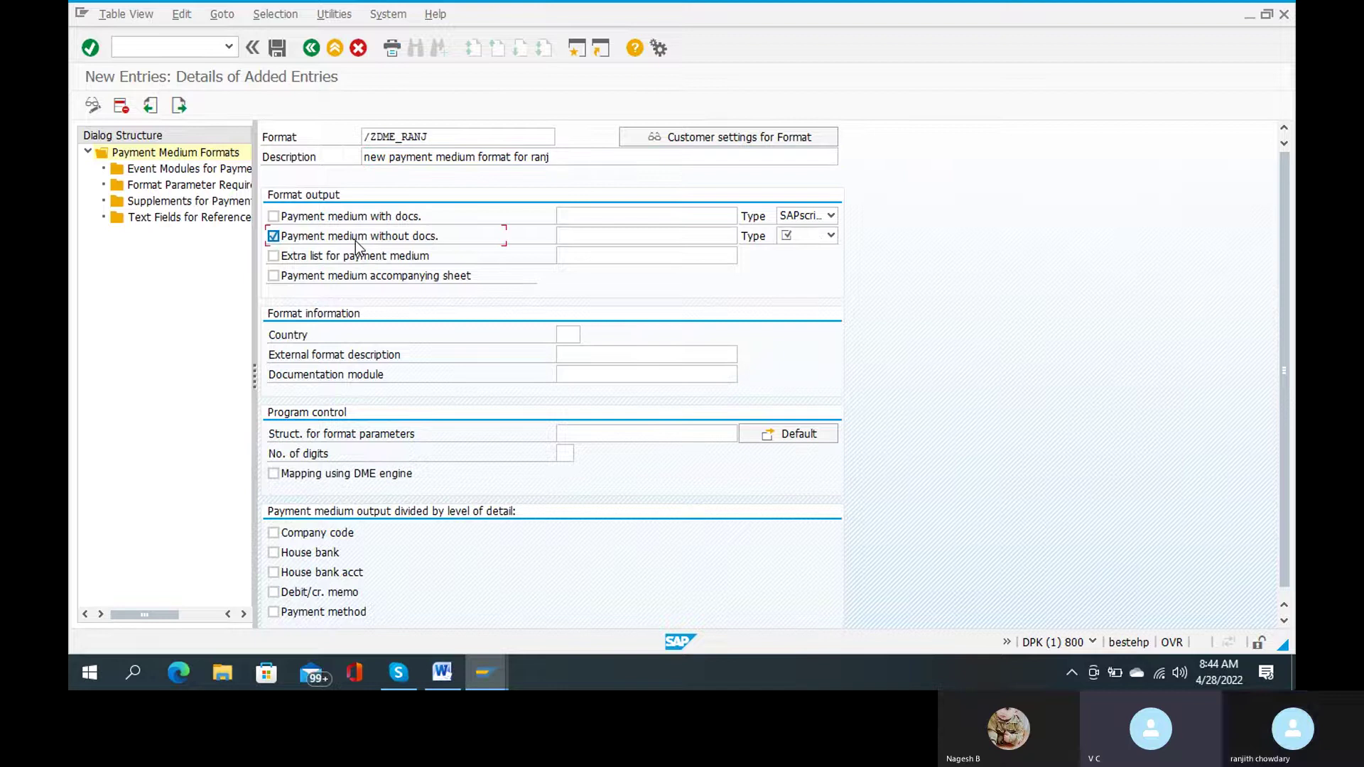
left_click(821, 237)
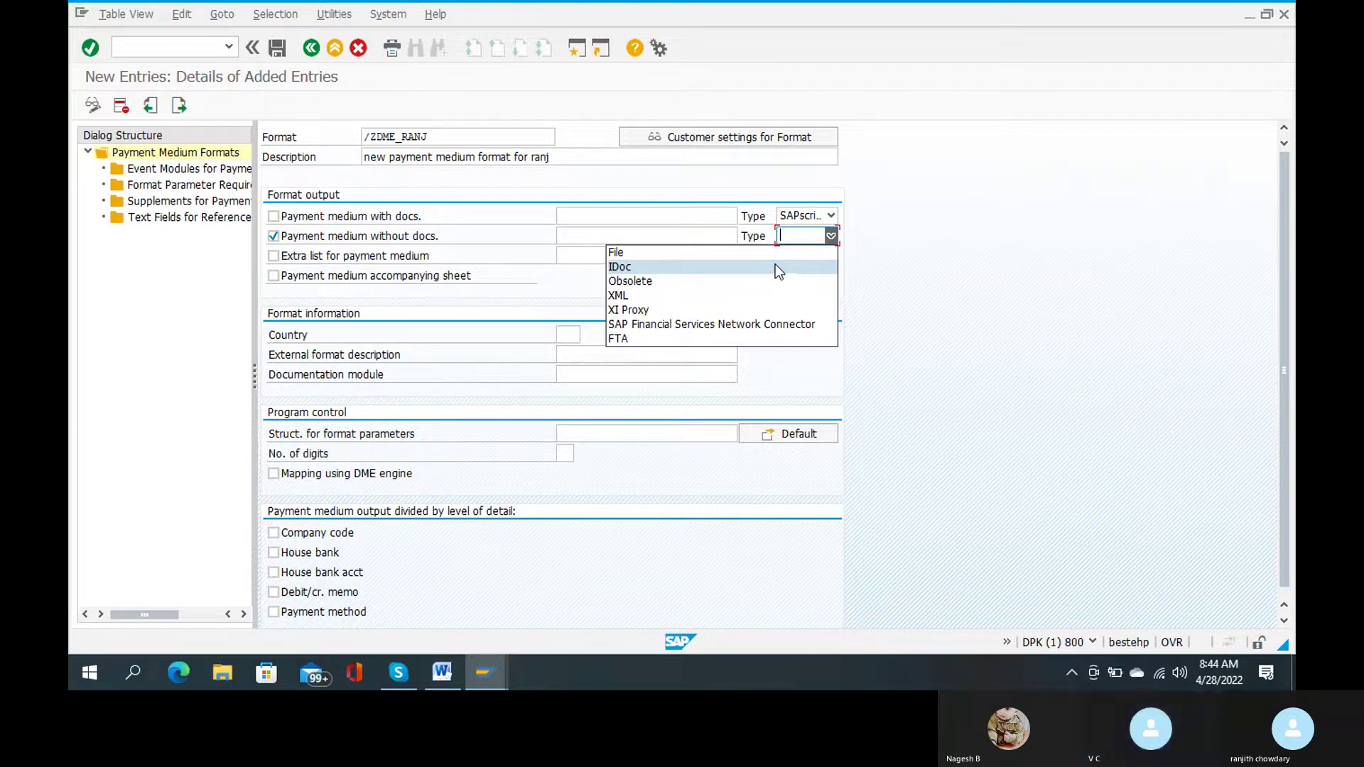
left_click(776, 254)
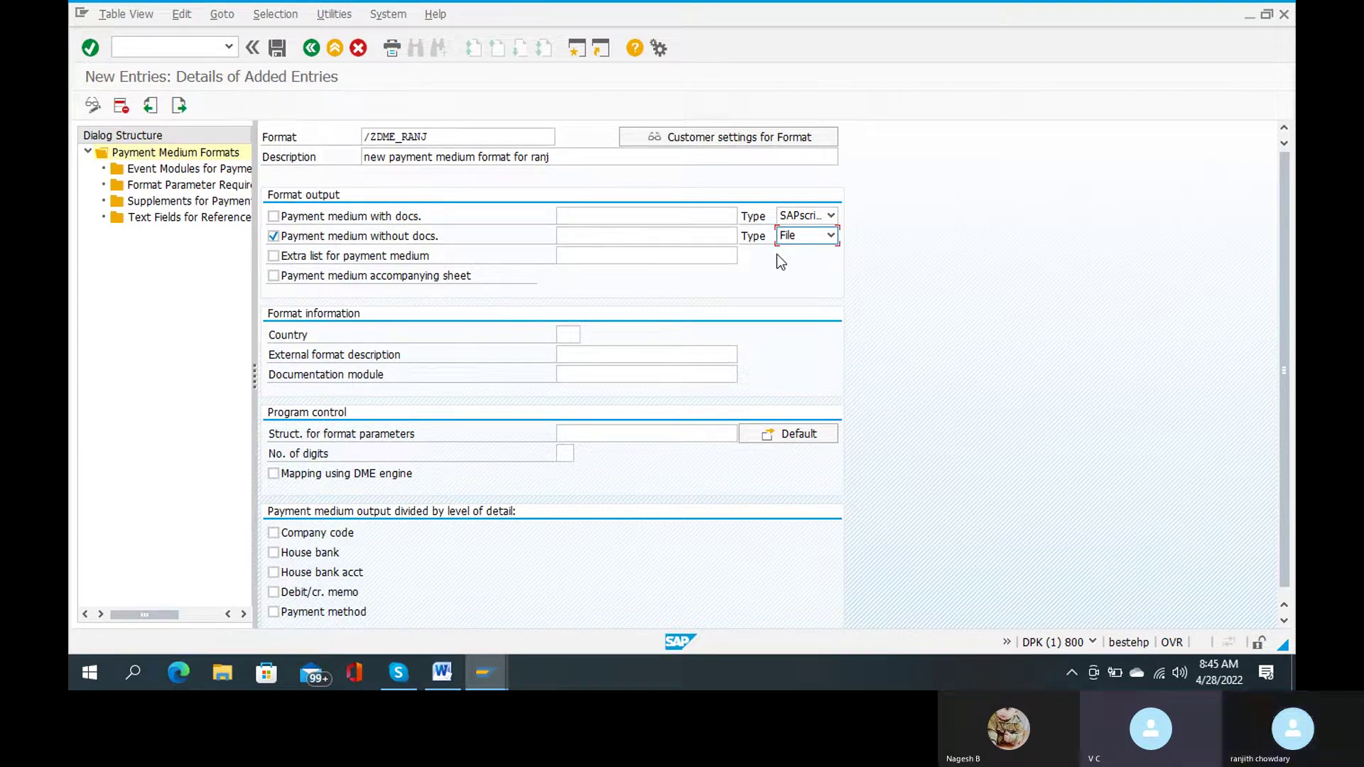
scroll(1007, 375, "down", 1)
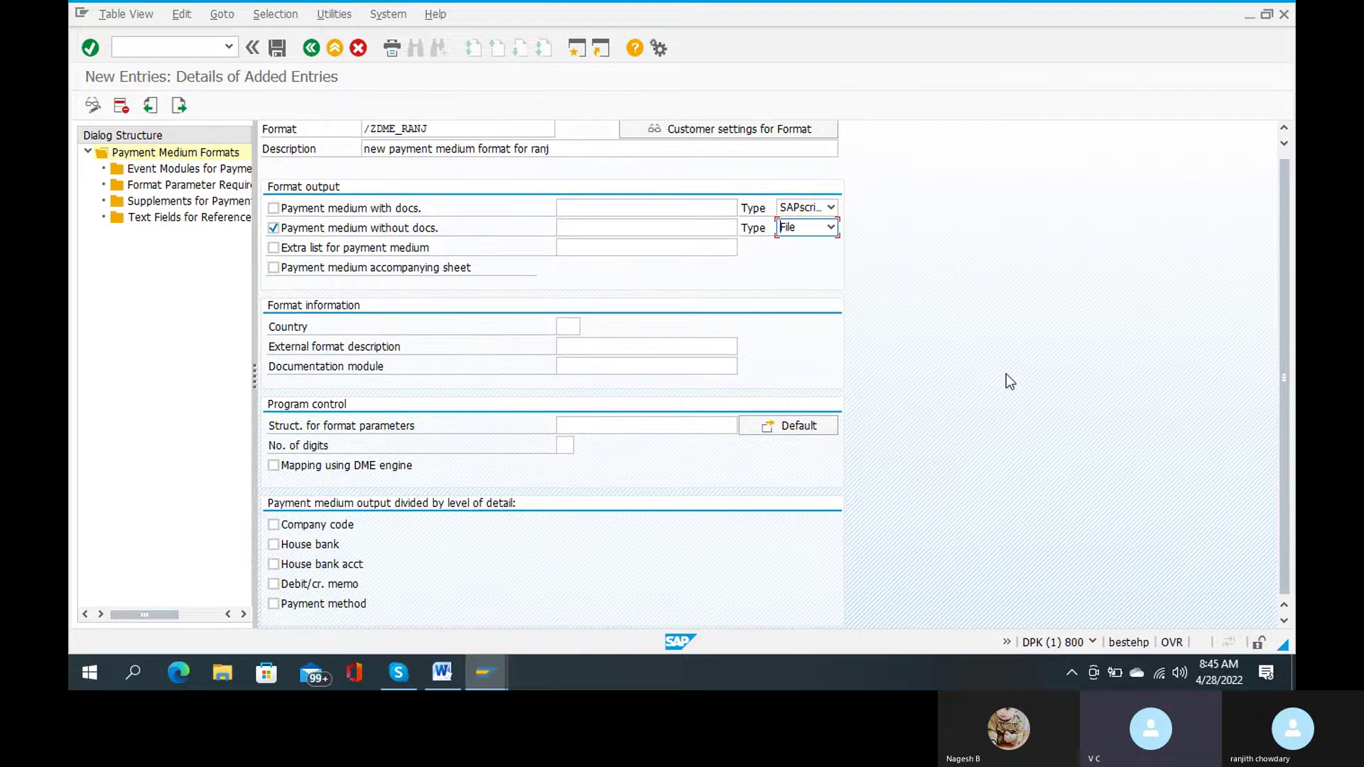
Enable DME engine mapping, split output by company code and house bank, and save.
left_click(437, 466)
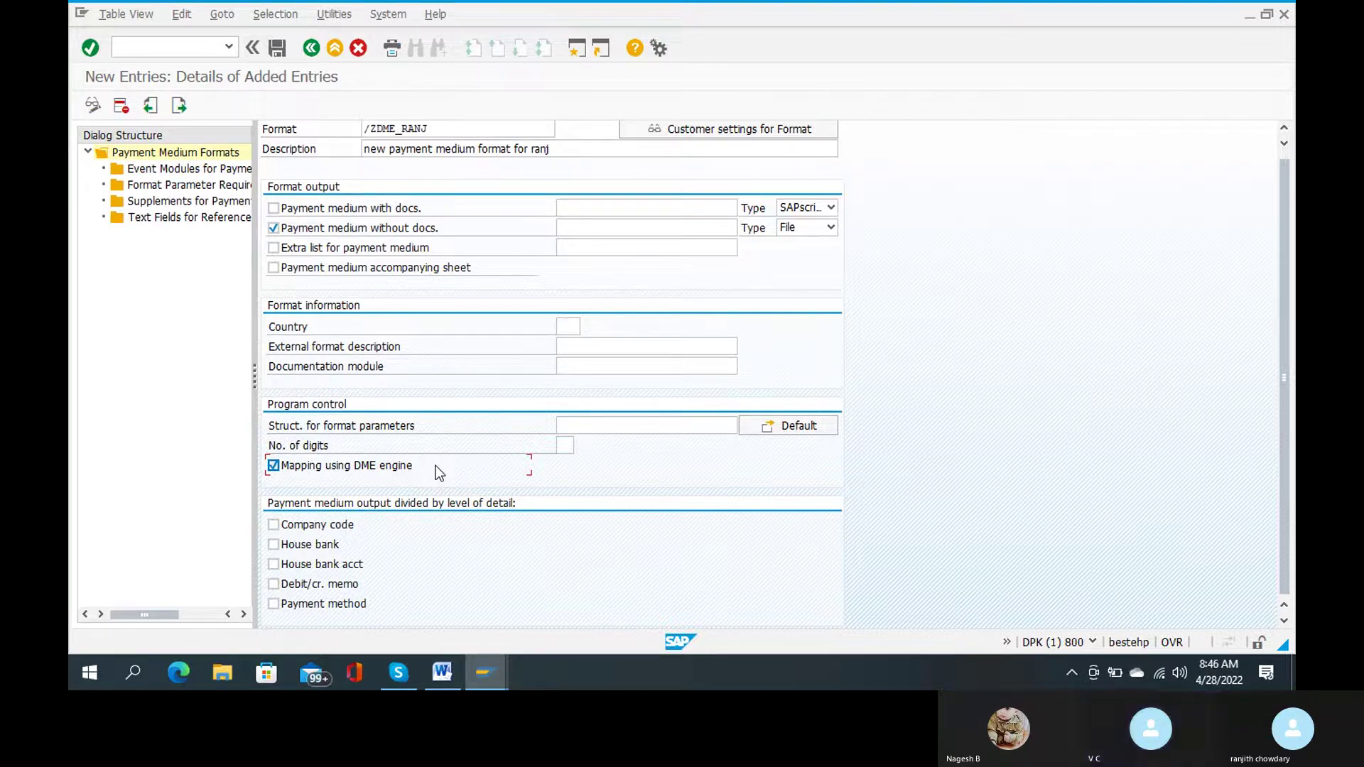
left_click(339, 525)
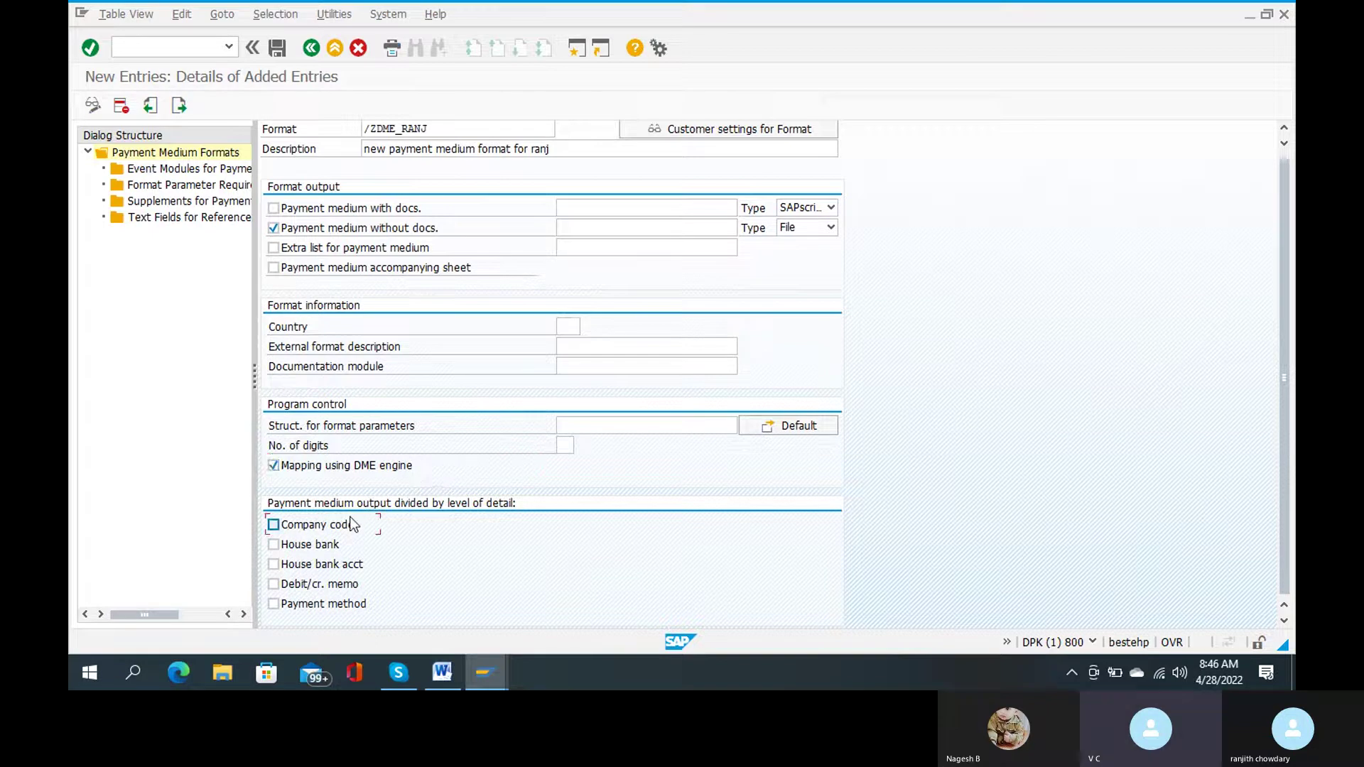
left_click(320, 548)
left_click(320, 548)
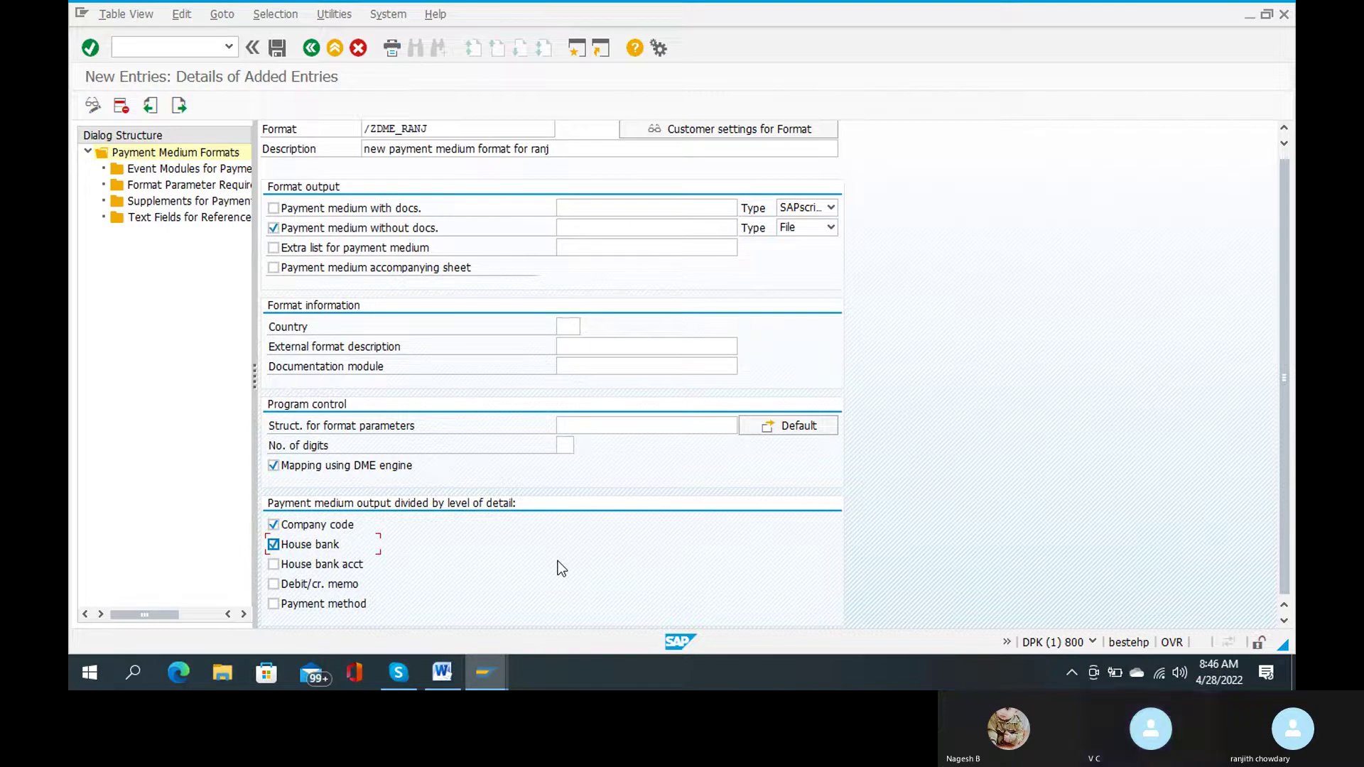
key("Return")
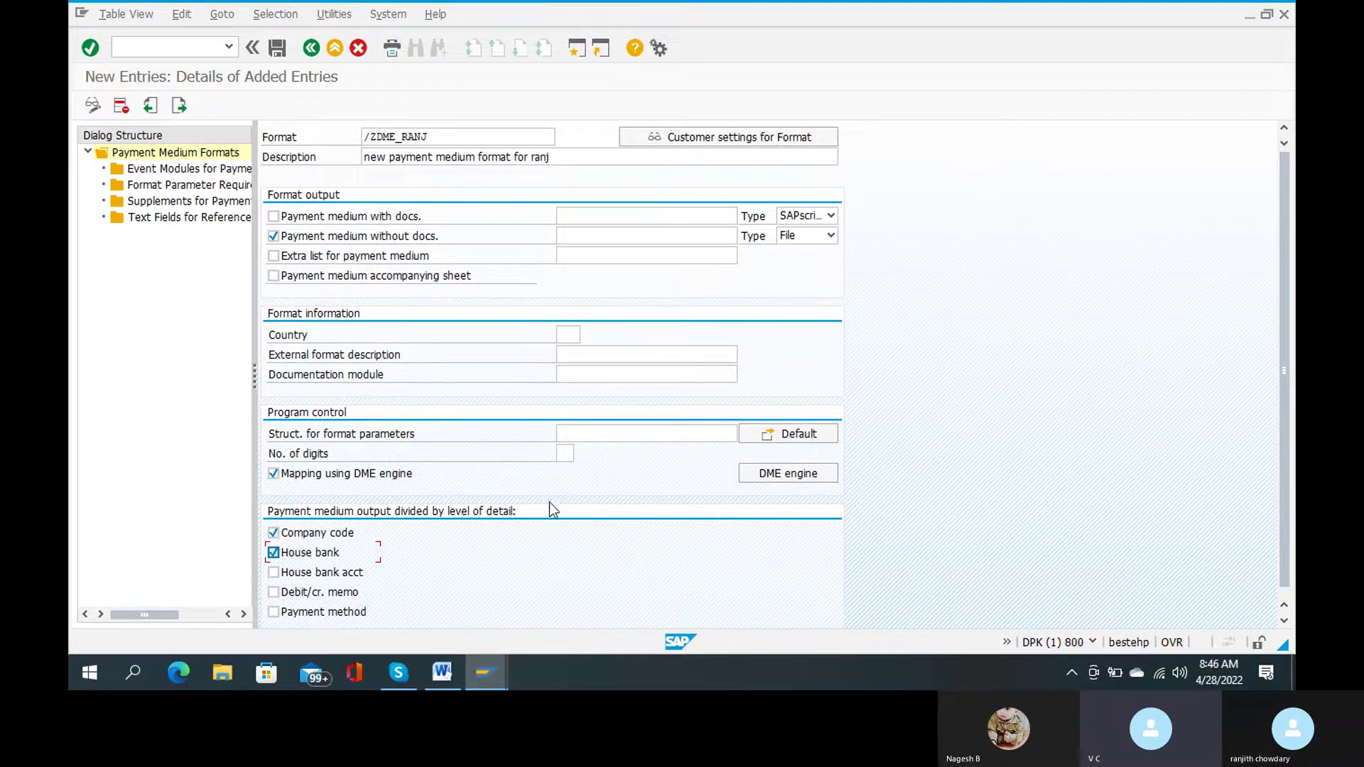
key("ctrl+s")
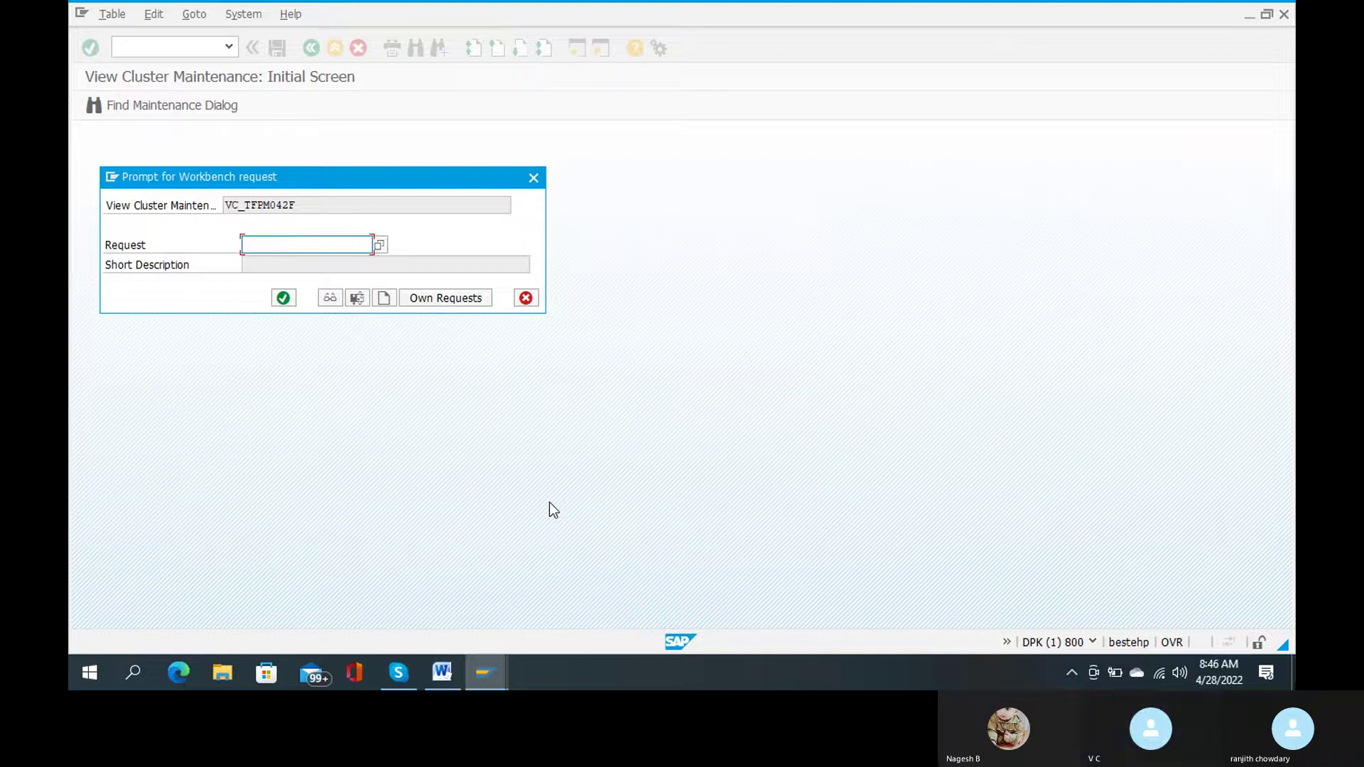
Create workbench request 'payment medium format for ranj' and accept it for saving /ZDME_RANJ.
left_click(390, 299)
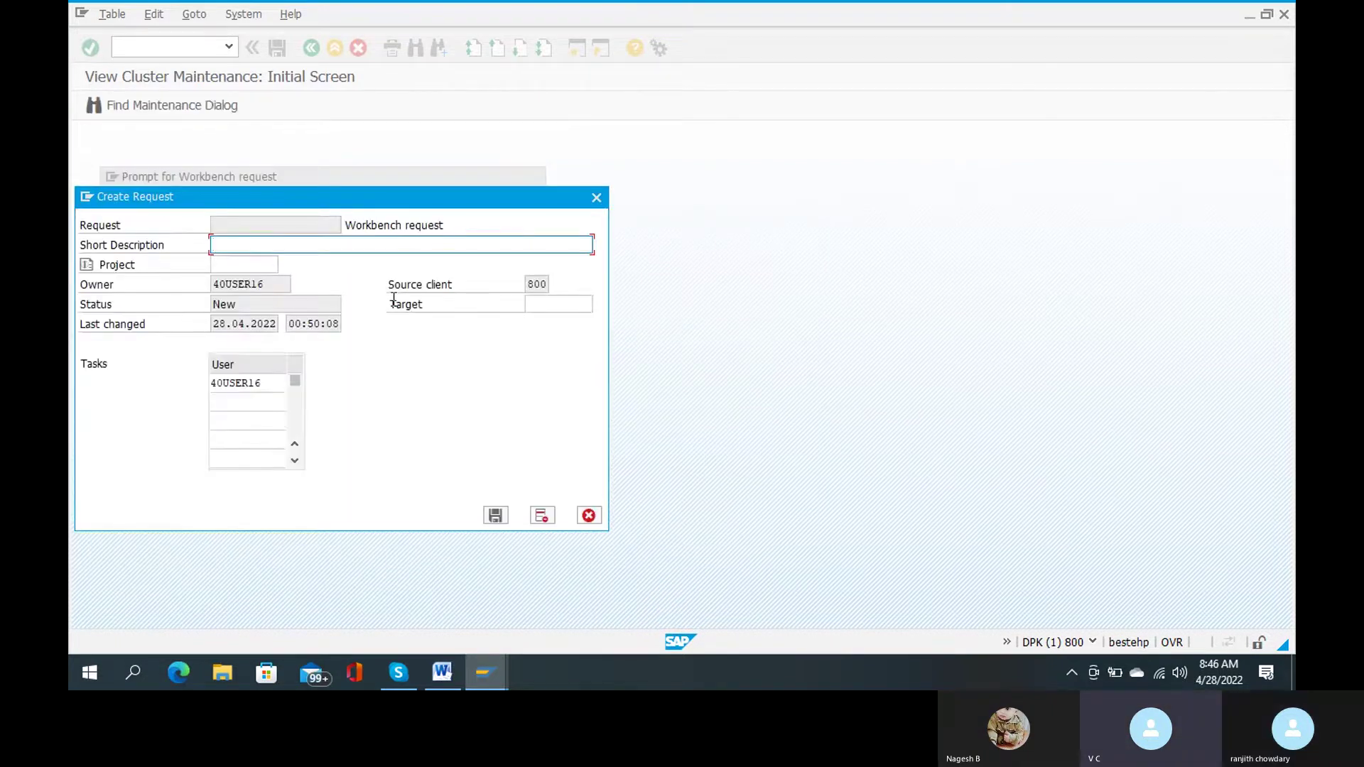
type("d")
key("BackSpace")
type("dme fo")
type("rmat")
key("Return")
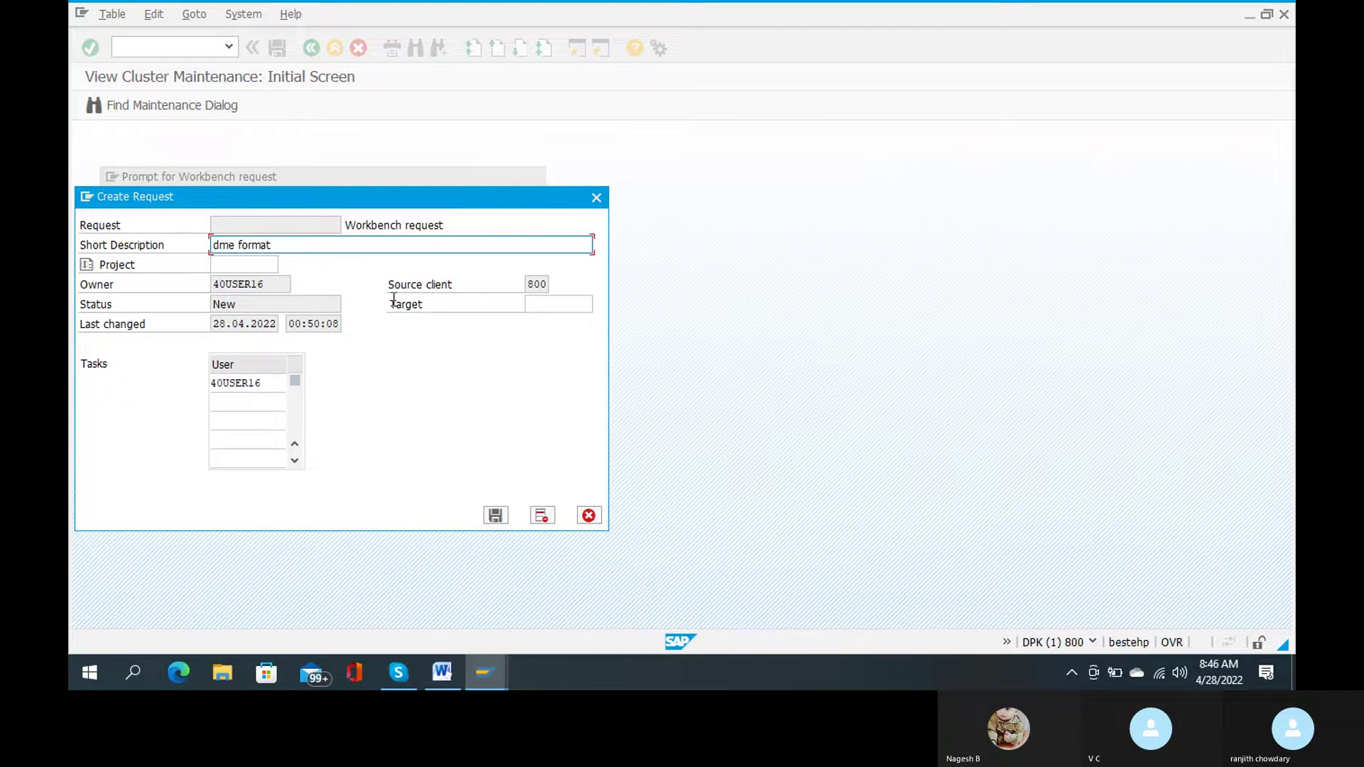
type("ayme")
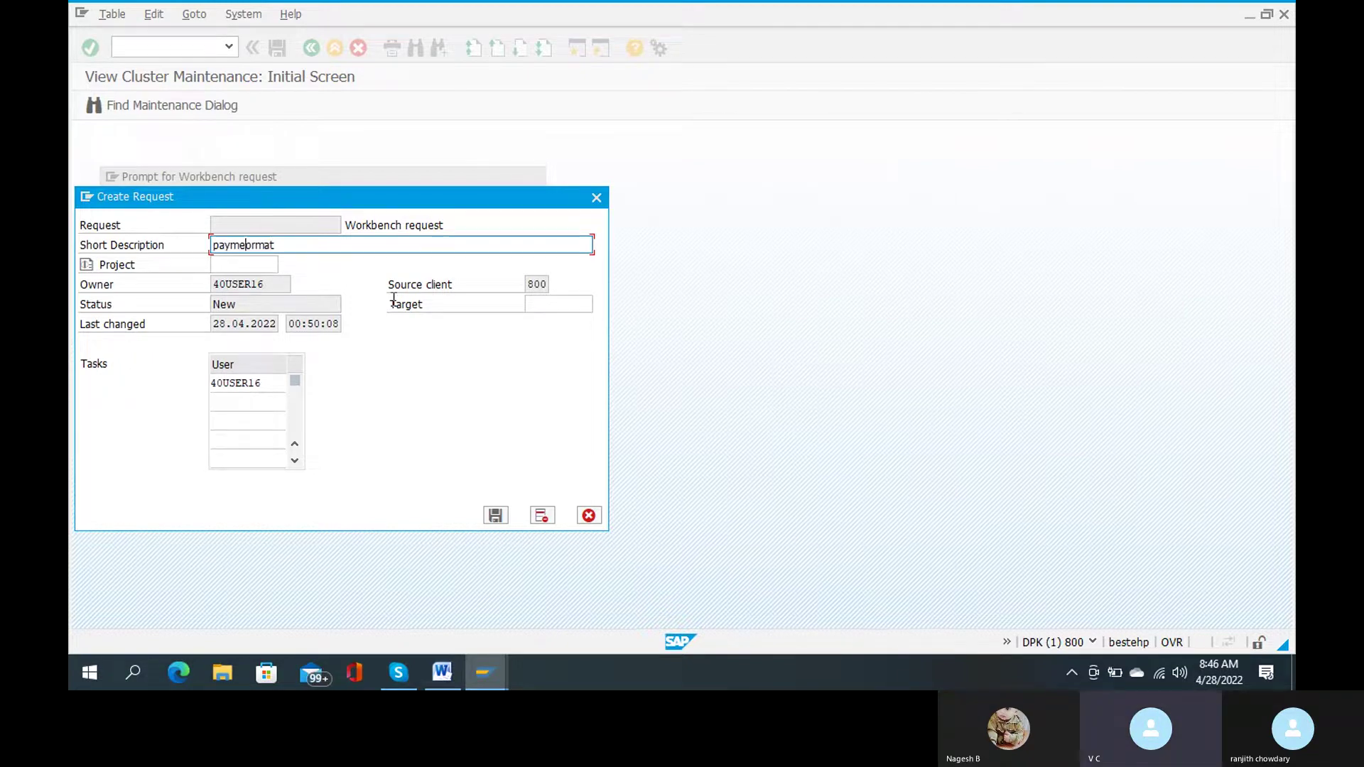
type("nt med")
type("iu")
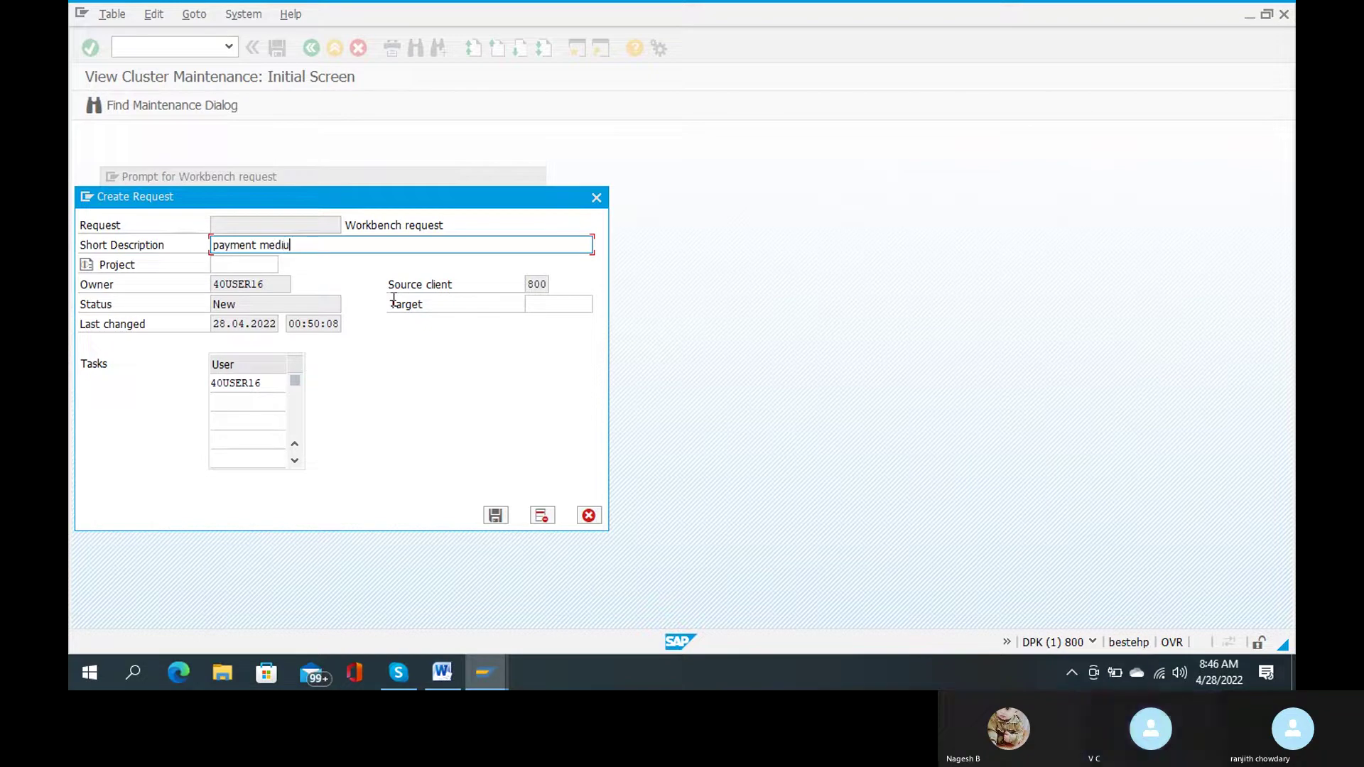
type("m format")
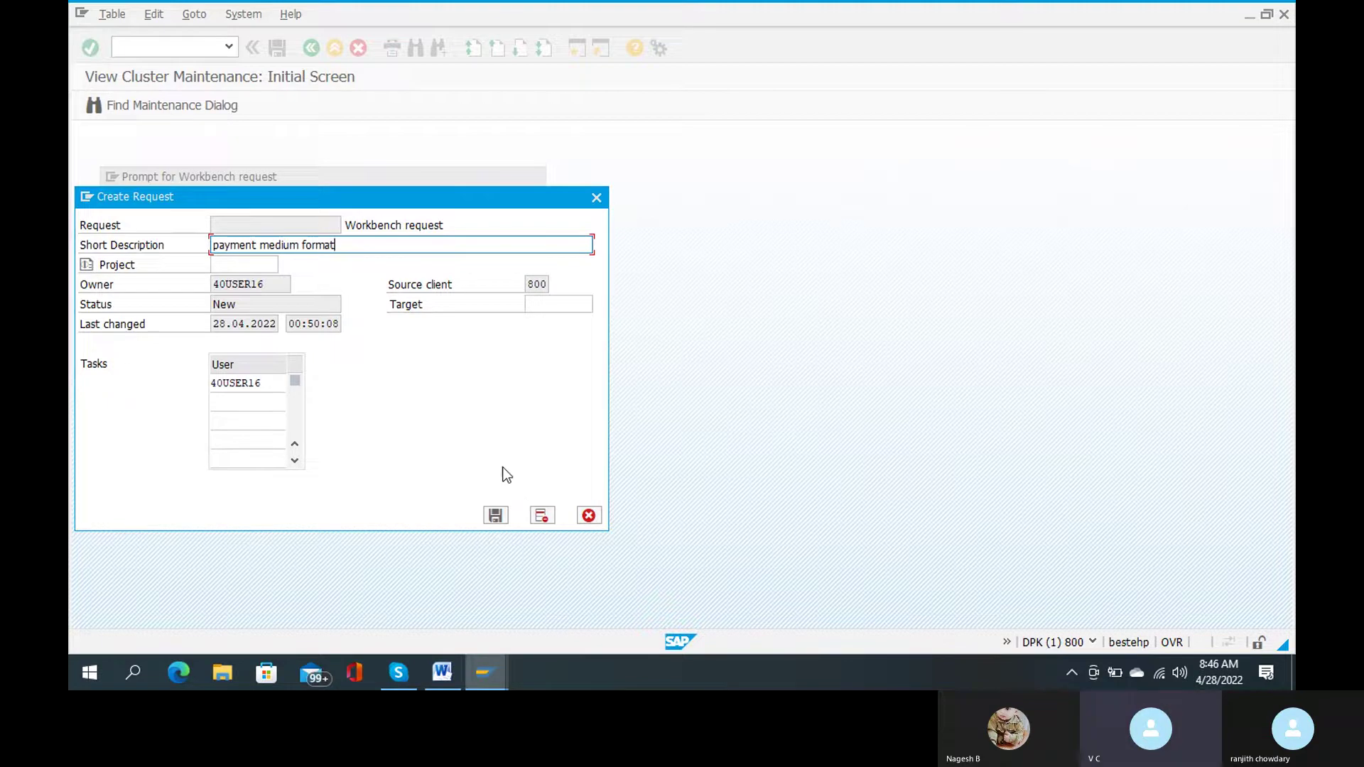
type(" for ra")
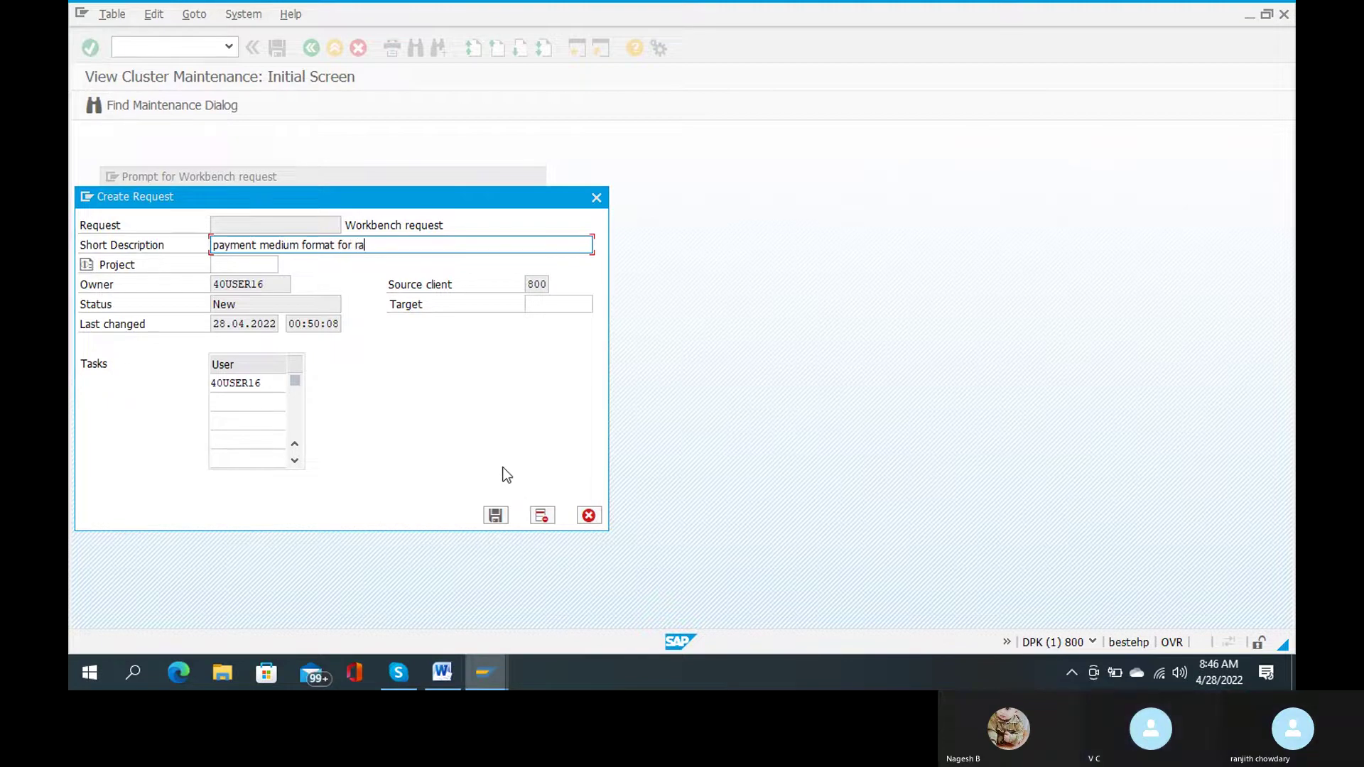
type("nj")
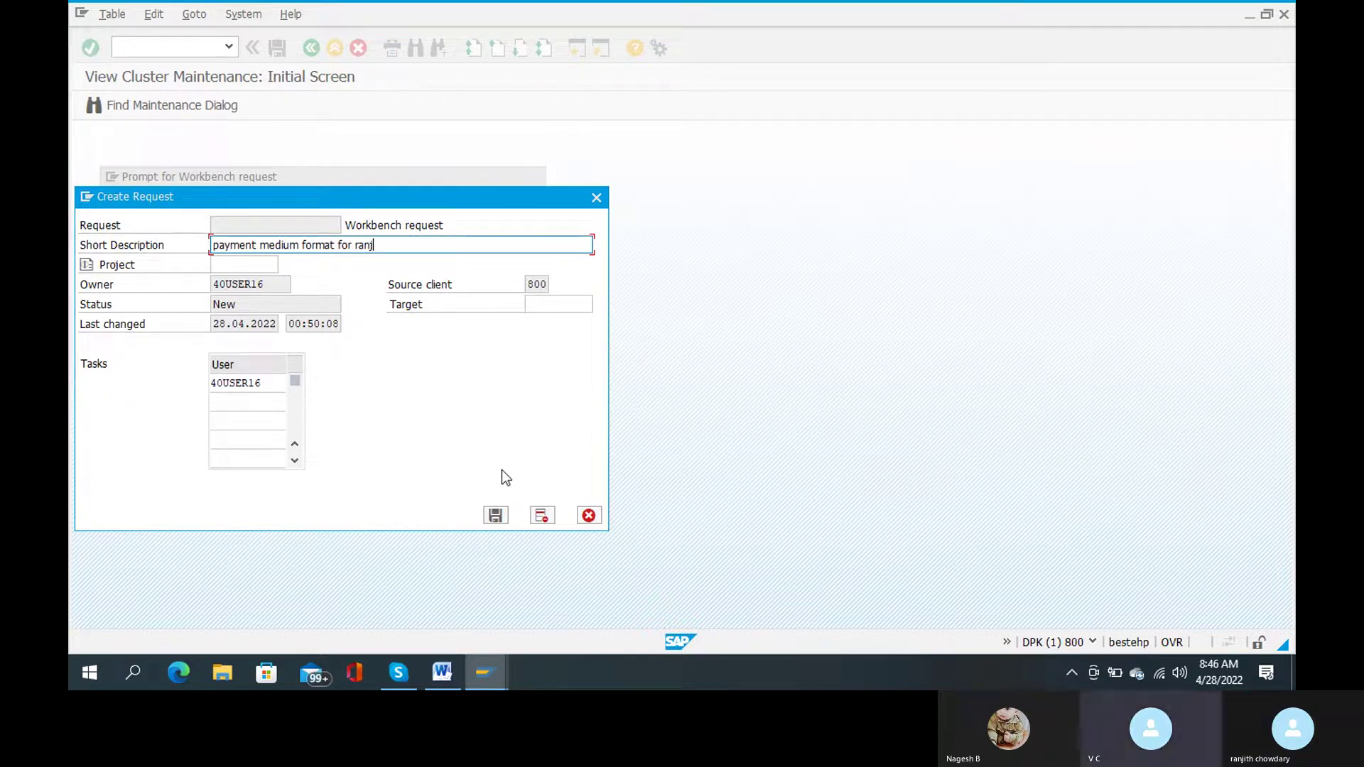
left_click(495, 516)
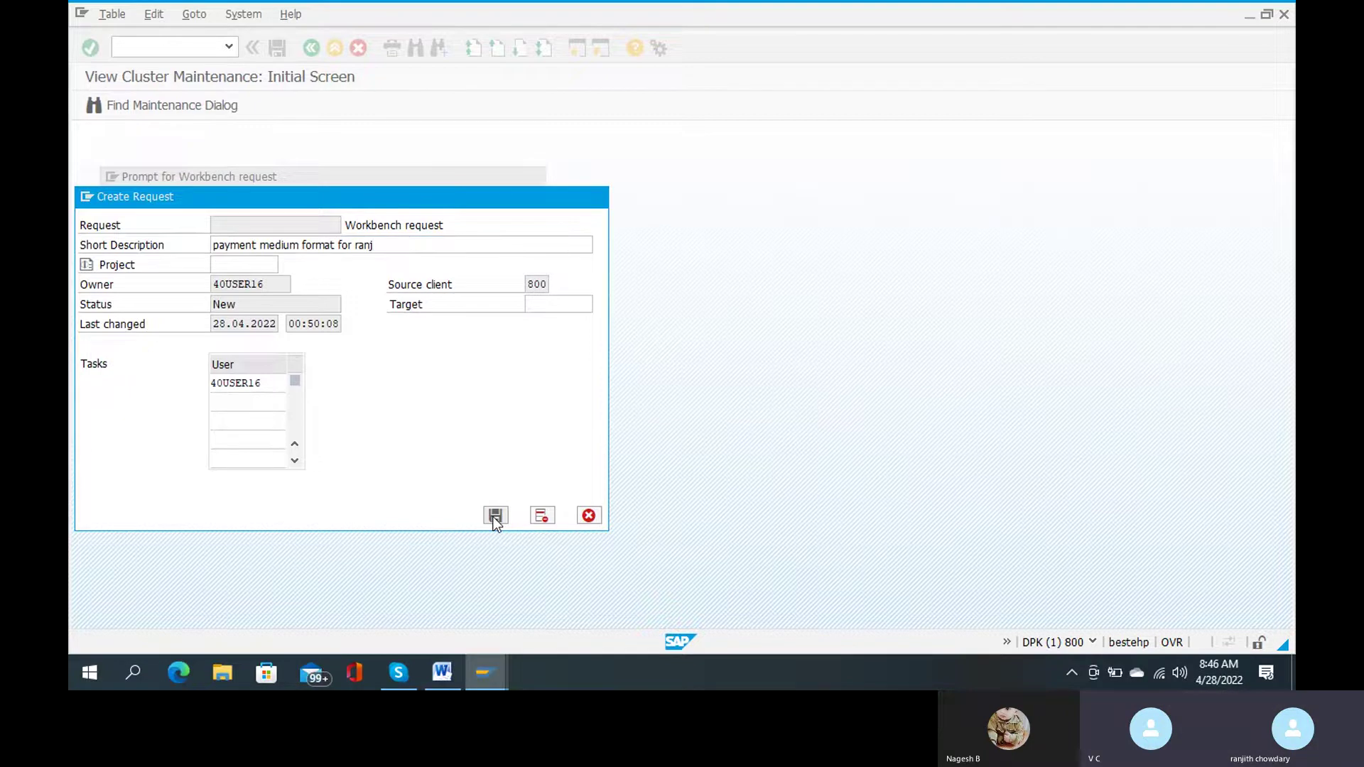
left_click(283, 299)
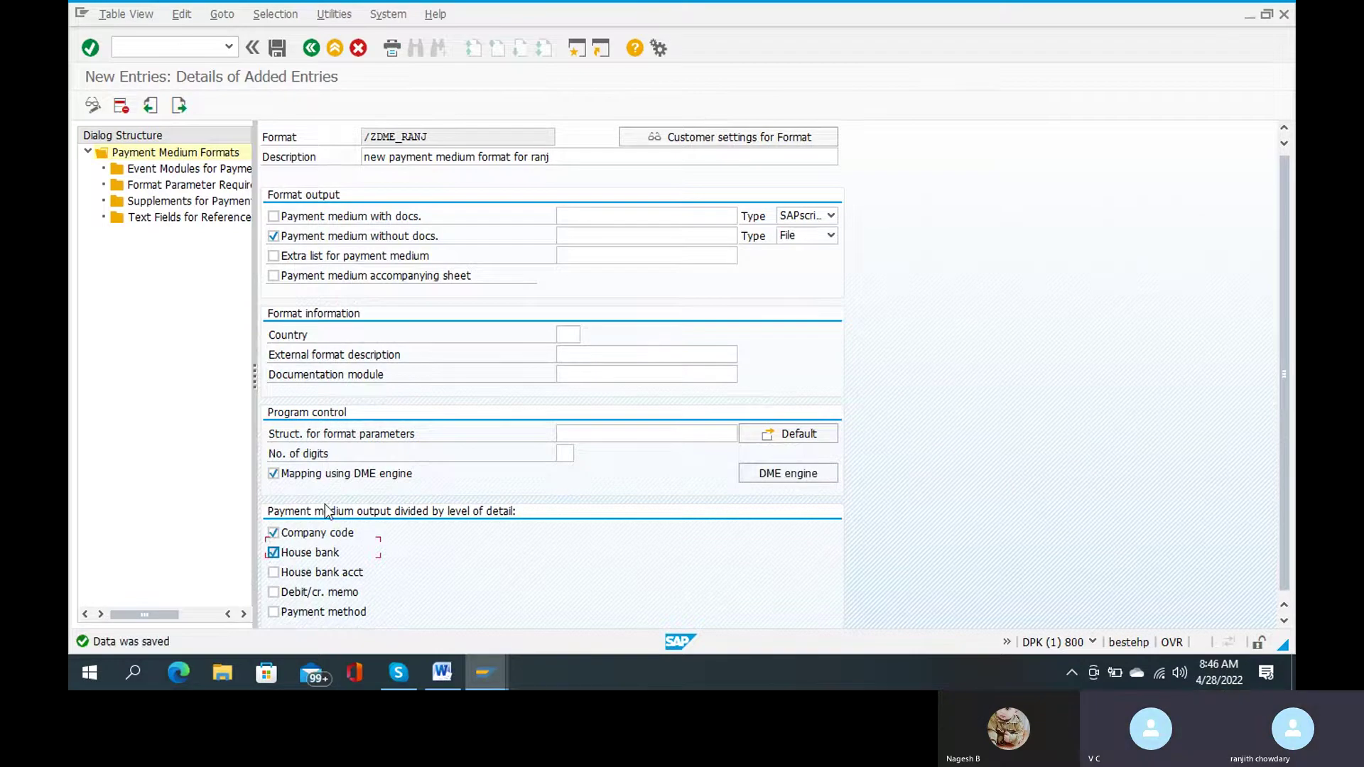
Launch the DME Engine initial screen from the ZDME_RANJ format details.
left_click(755, 469)
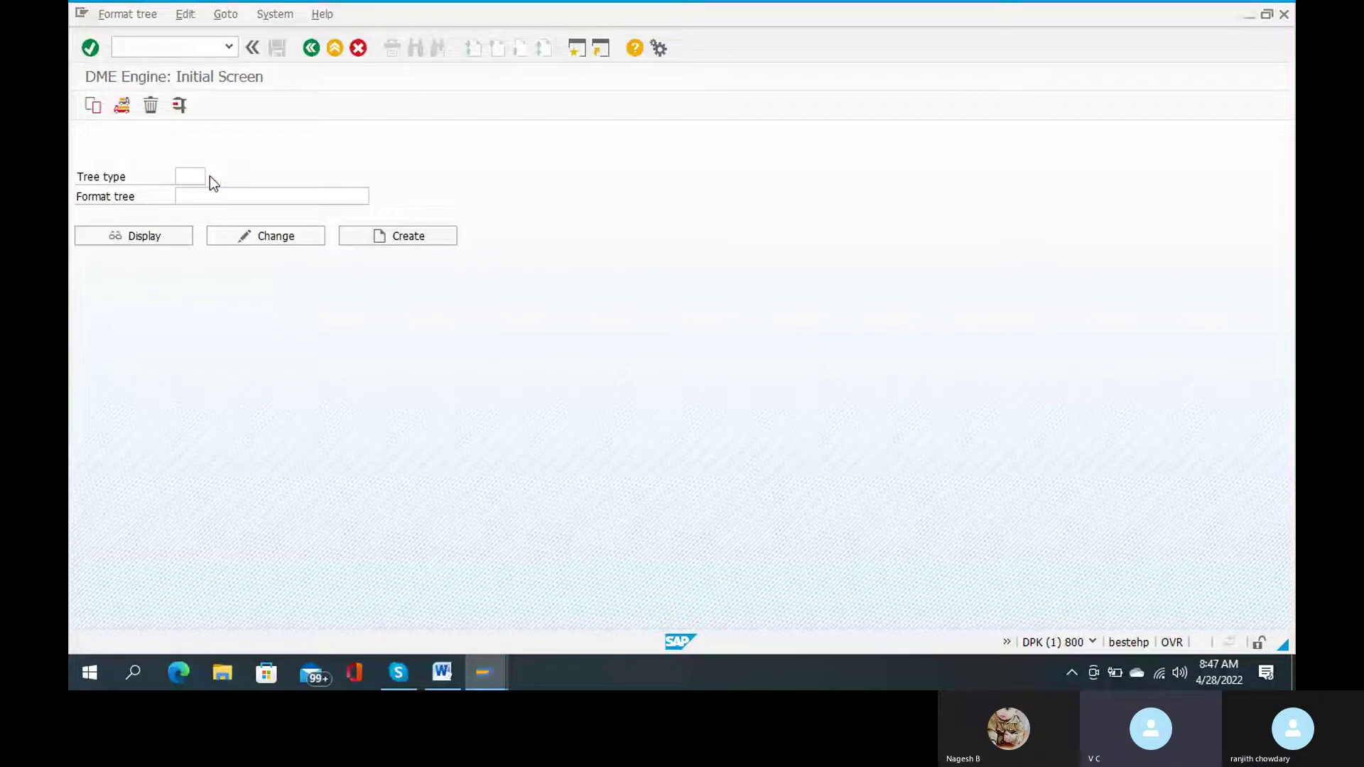
Choose tree type PAYM (Payment Program) from the Tree type search list.
left_click(210, 175)
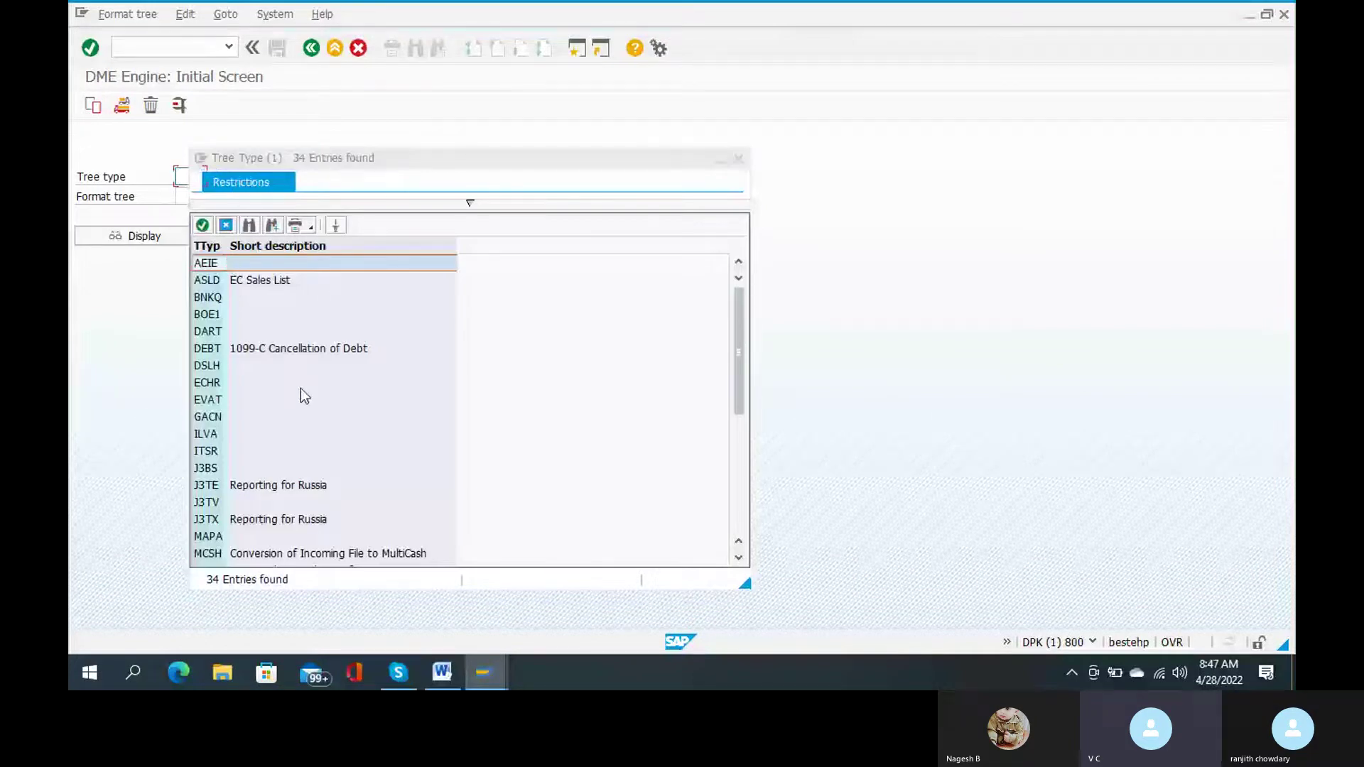
scroll(301, 396, "down", 3)
scroll(301, 395, "down", 1)
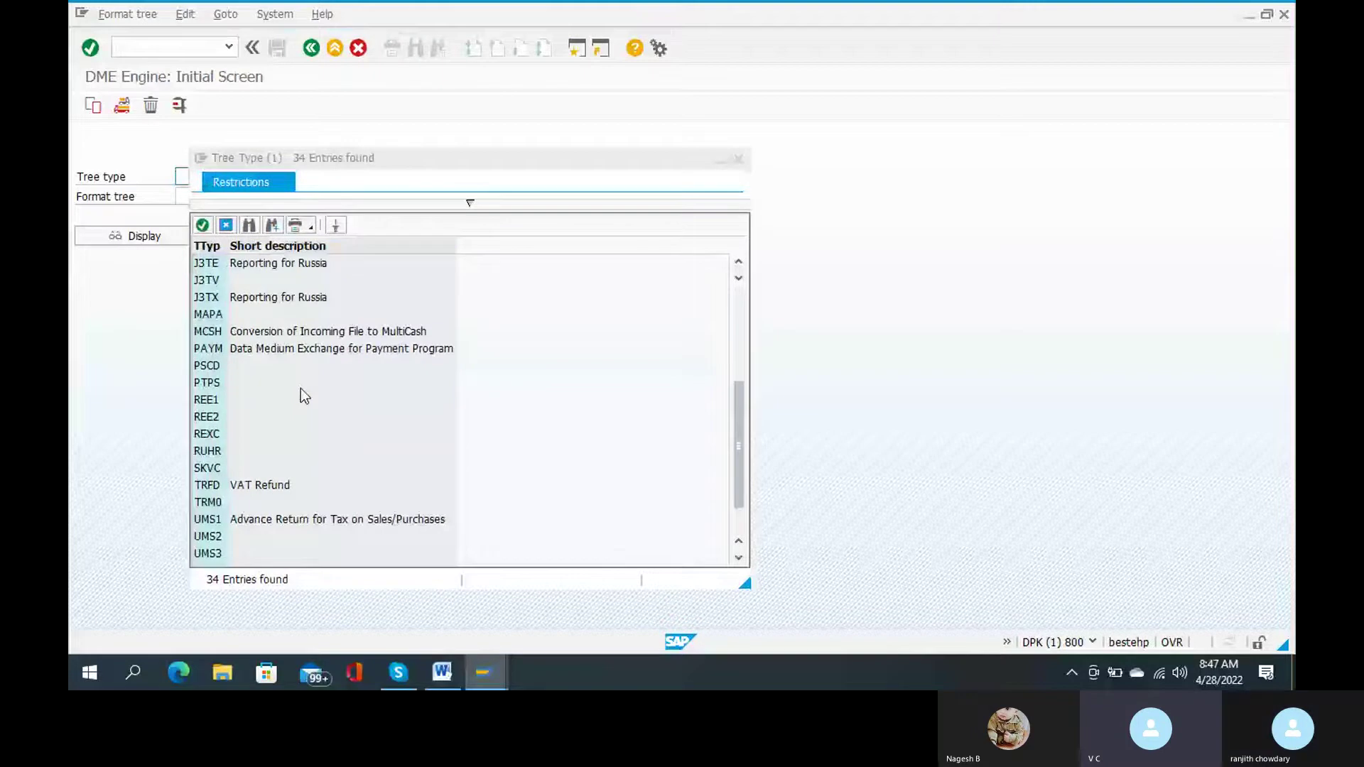
double_click(331, 357)
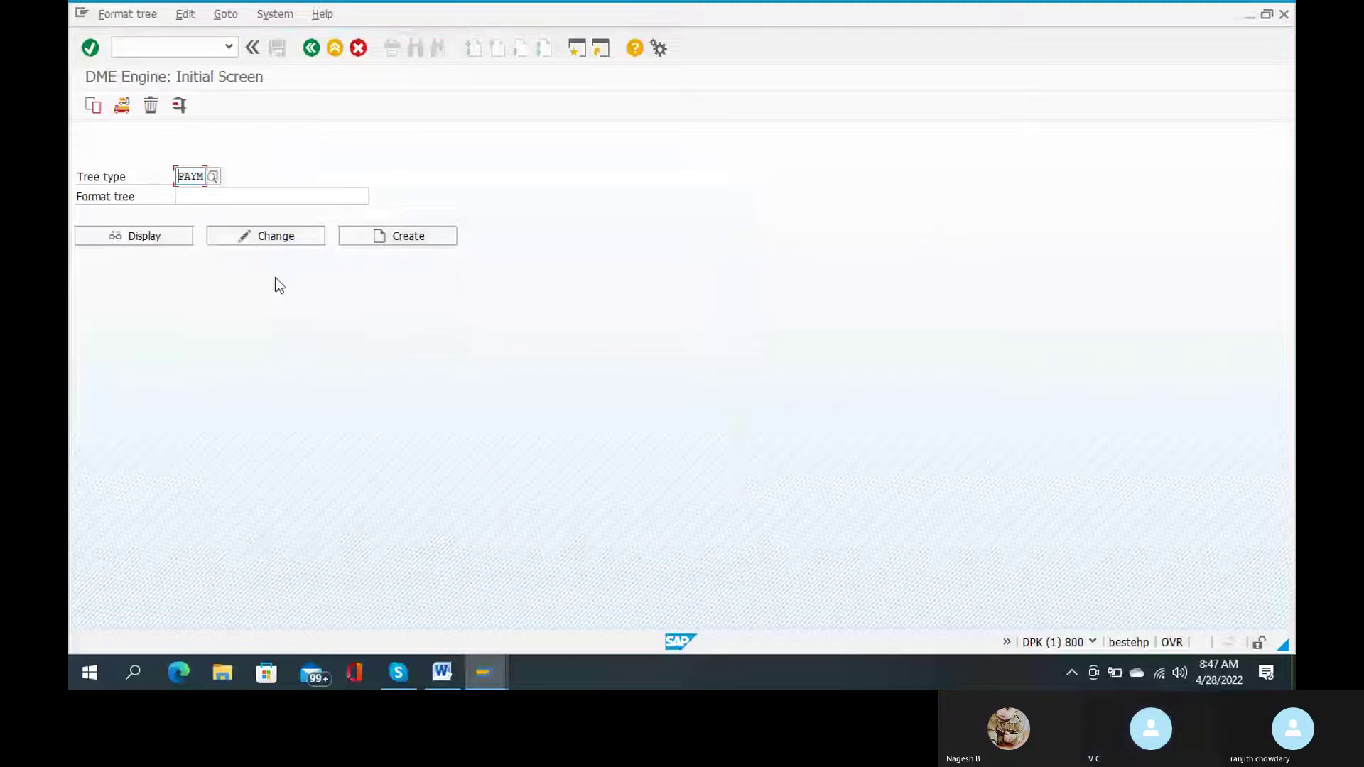
left_click(254, 196)
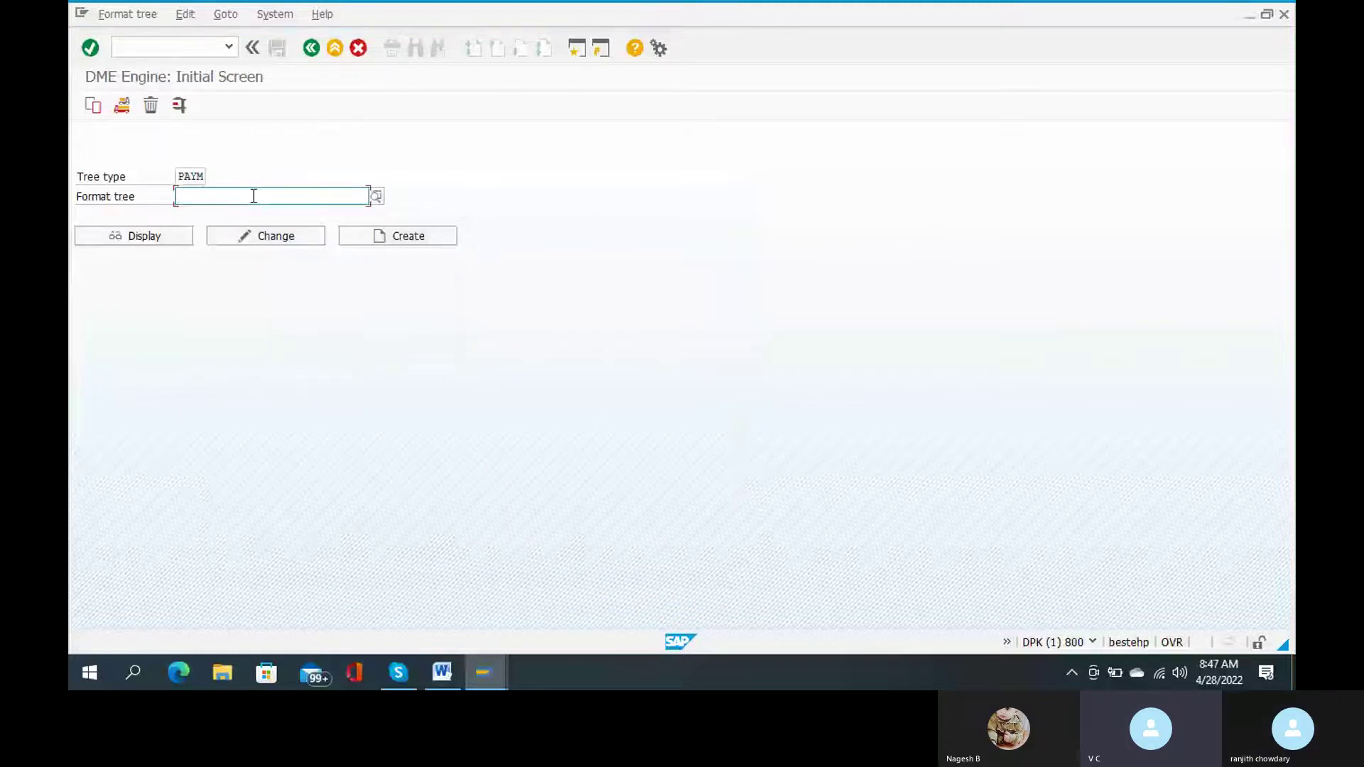
Select format tree /DME_1234, display its active version, then go back.
left_click(377, 197)
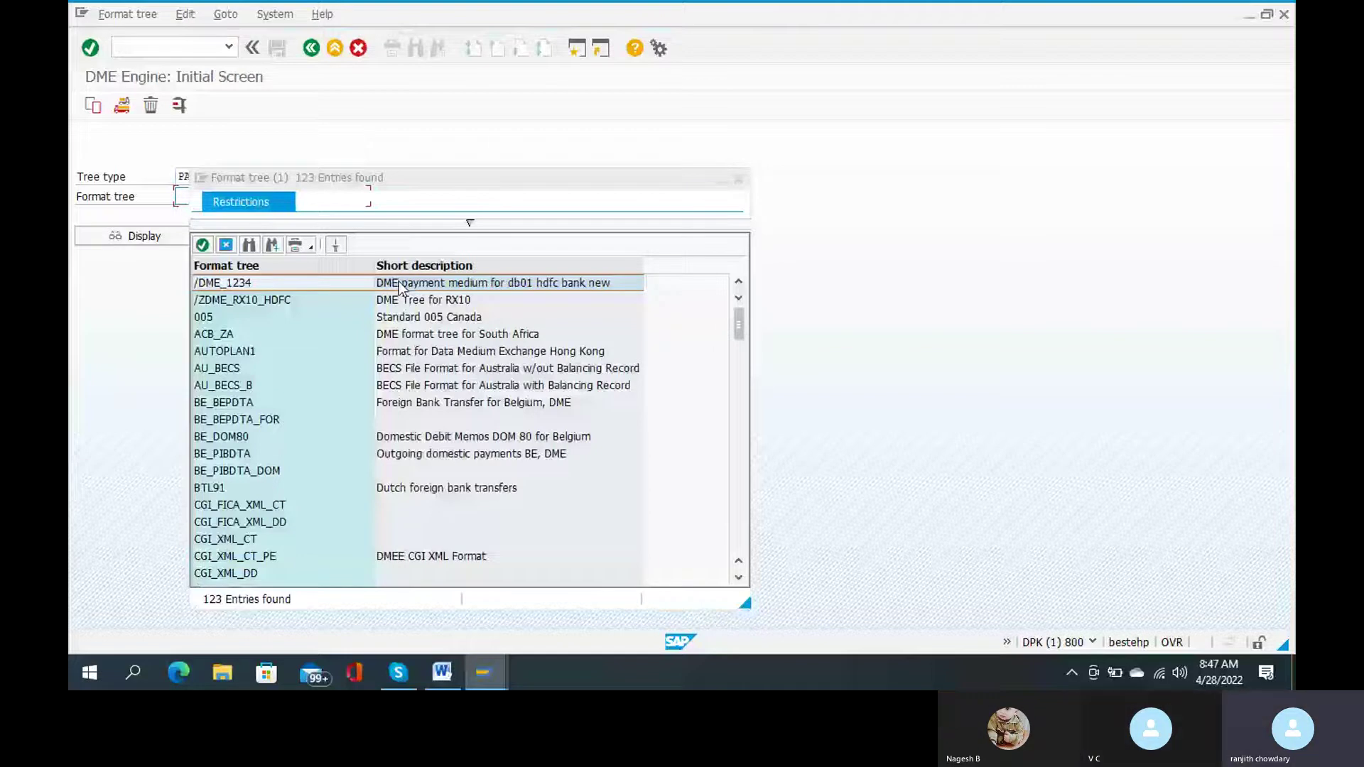
double_click(398, 282)
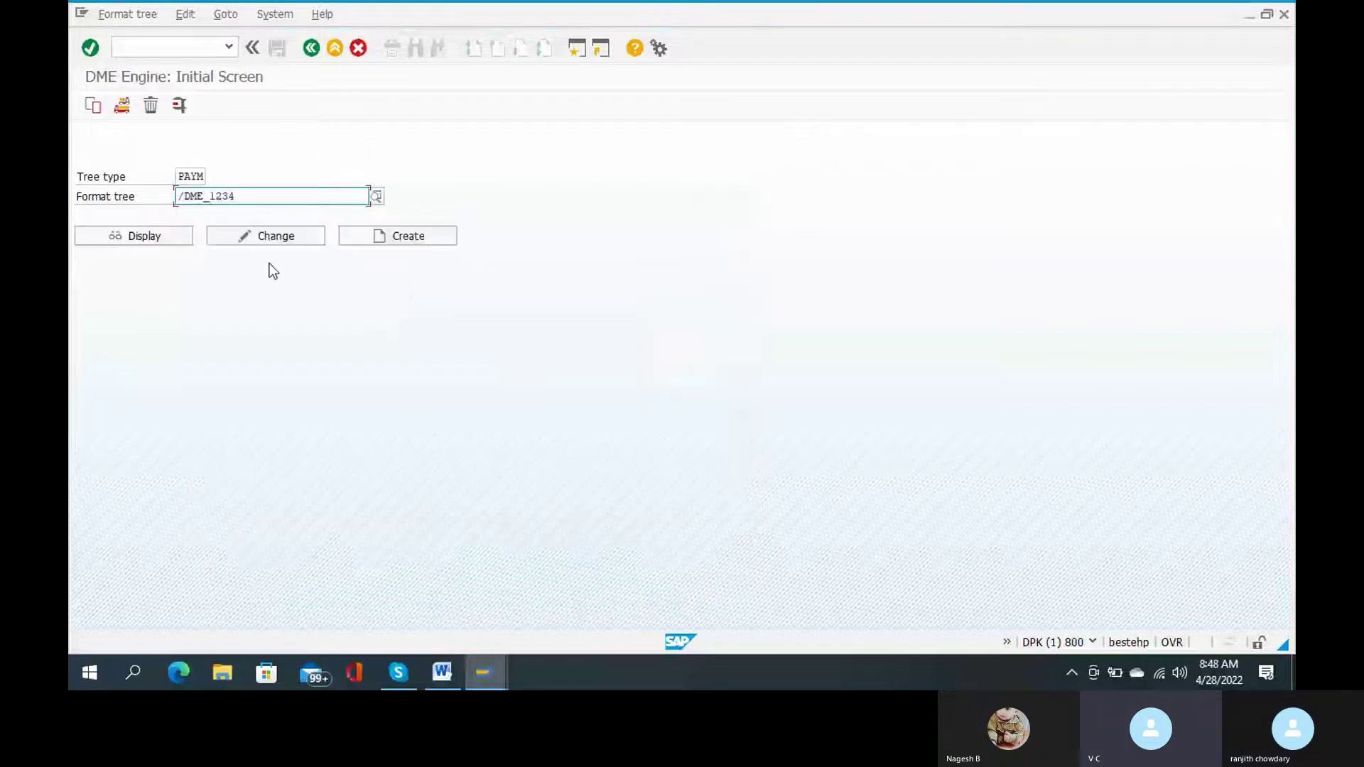
left_click(159, 239)
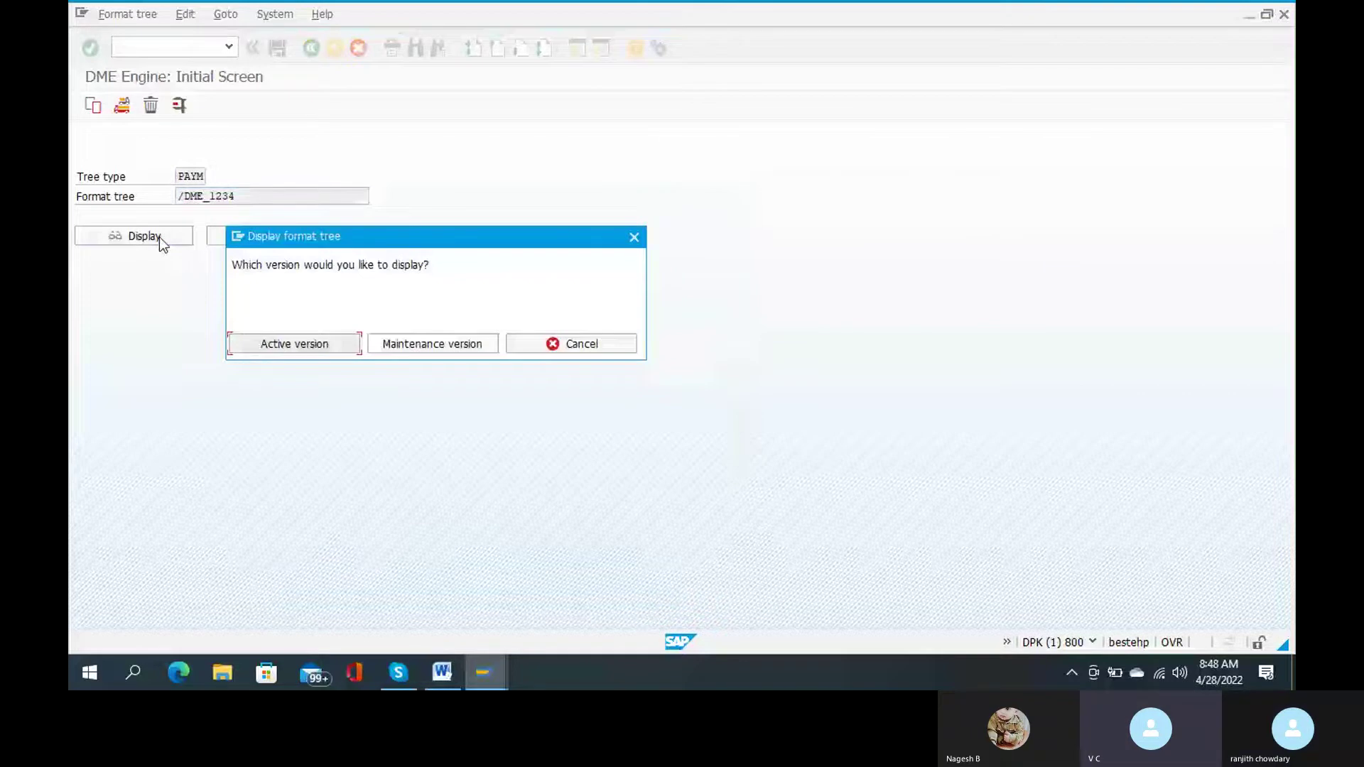
left_click(298, 343)
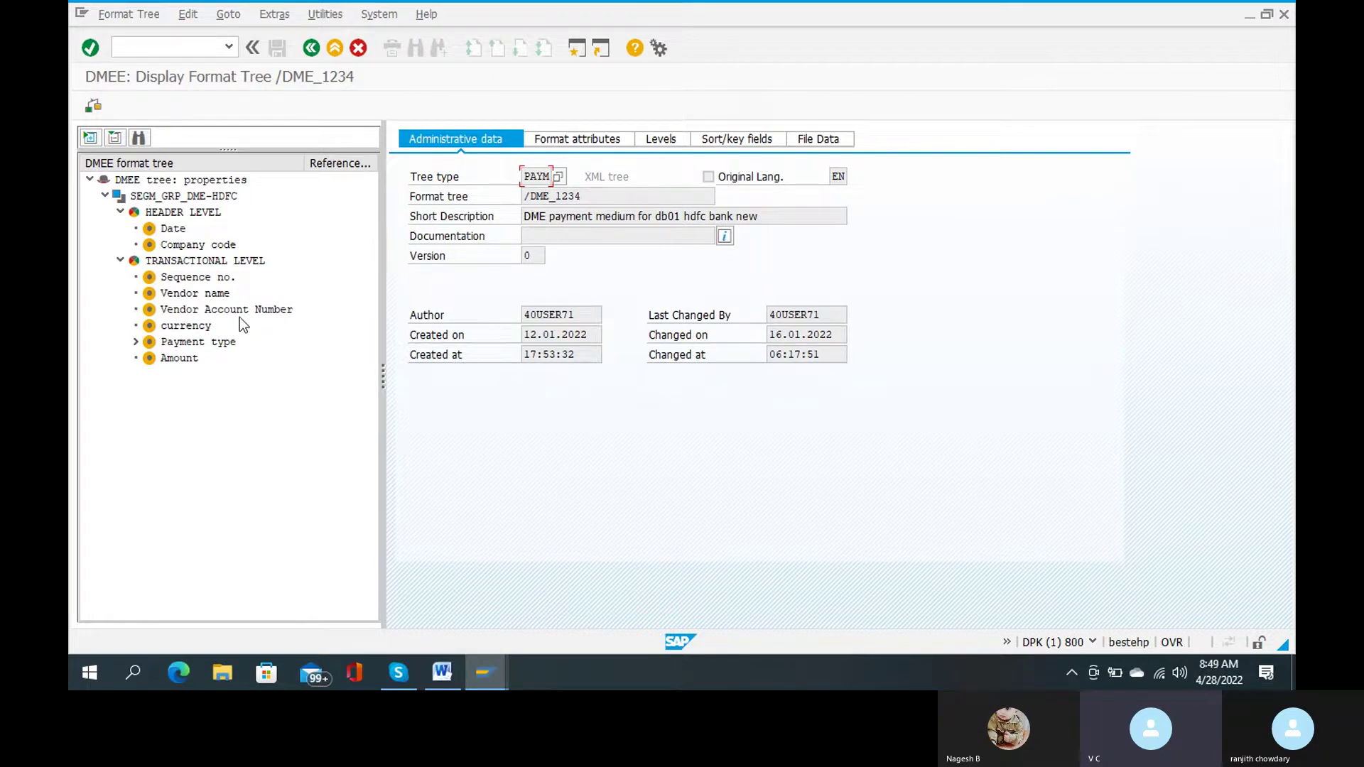
left_click(310, 50)
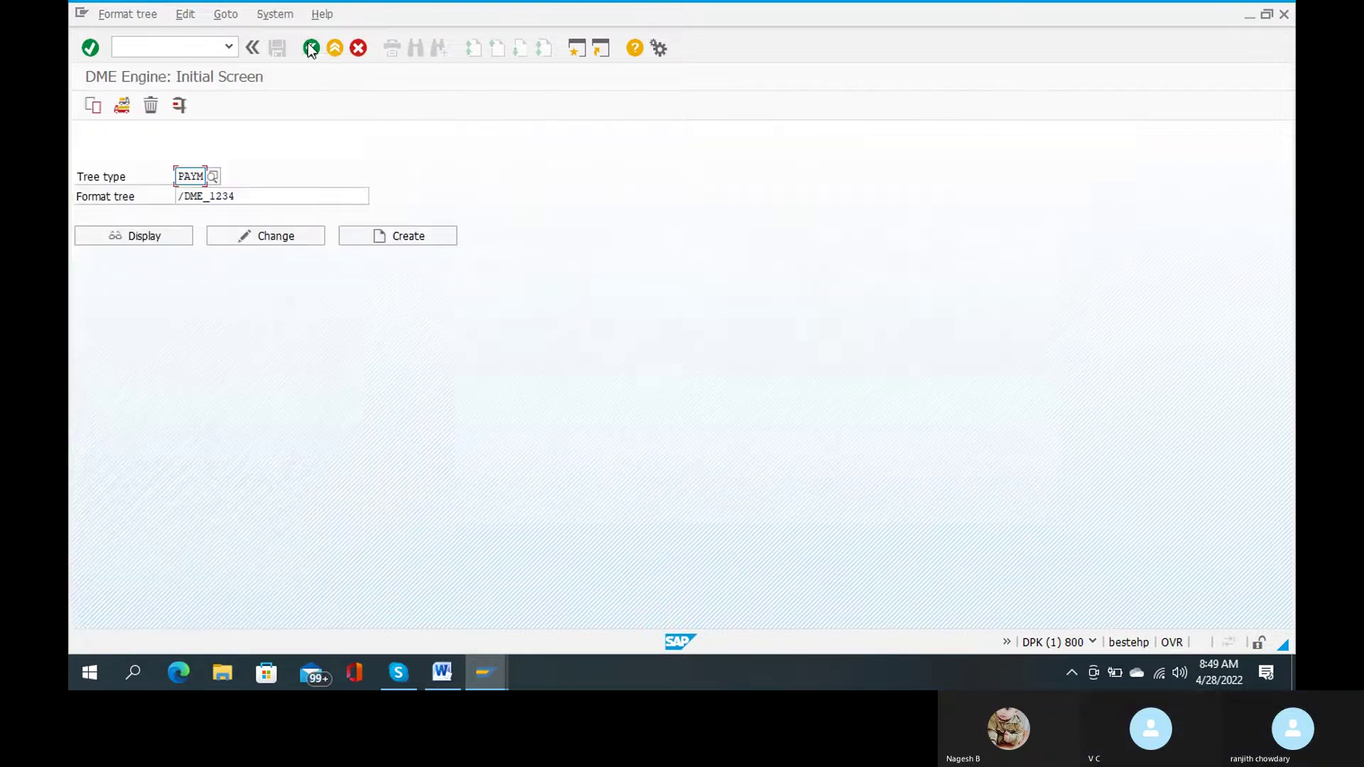
Leave the format display and use /n and FBZP to reach Maintain Payment Program.
left_click(310, 49)
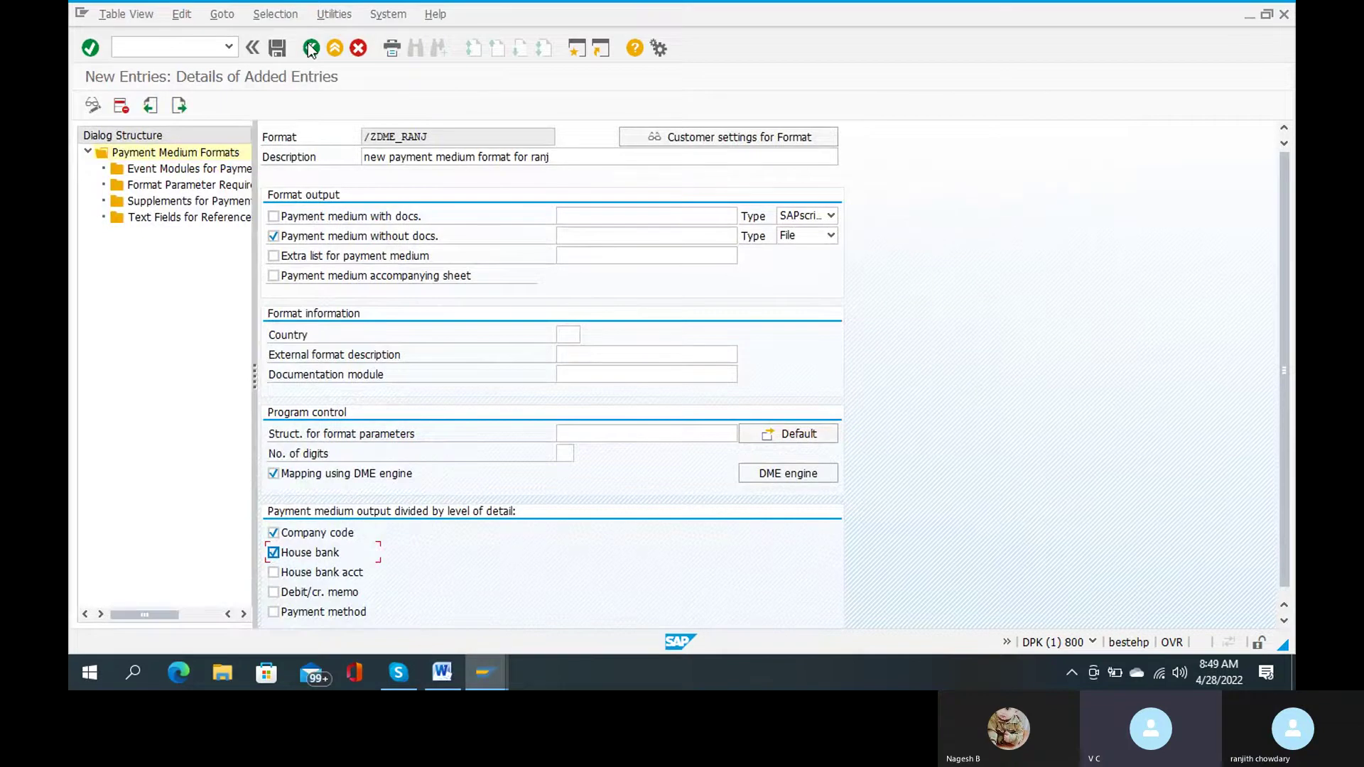
left_click(179, 44)
type("/n")
key("Return")
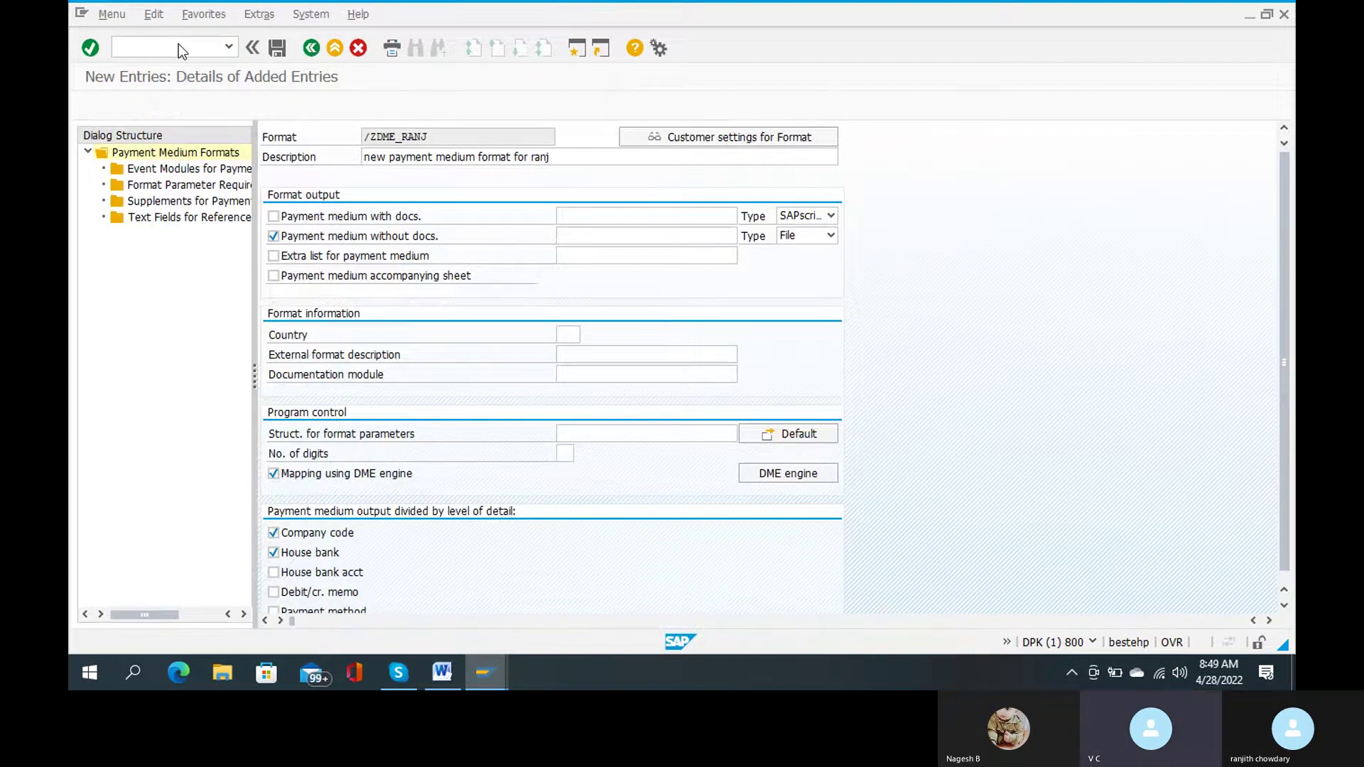
type("fbz")
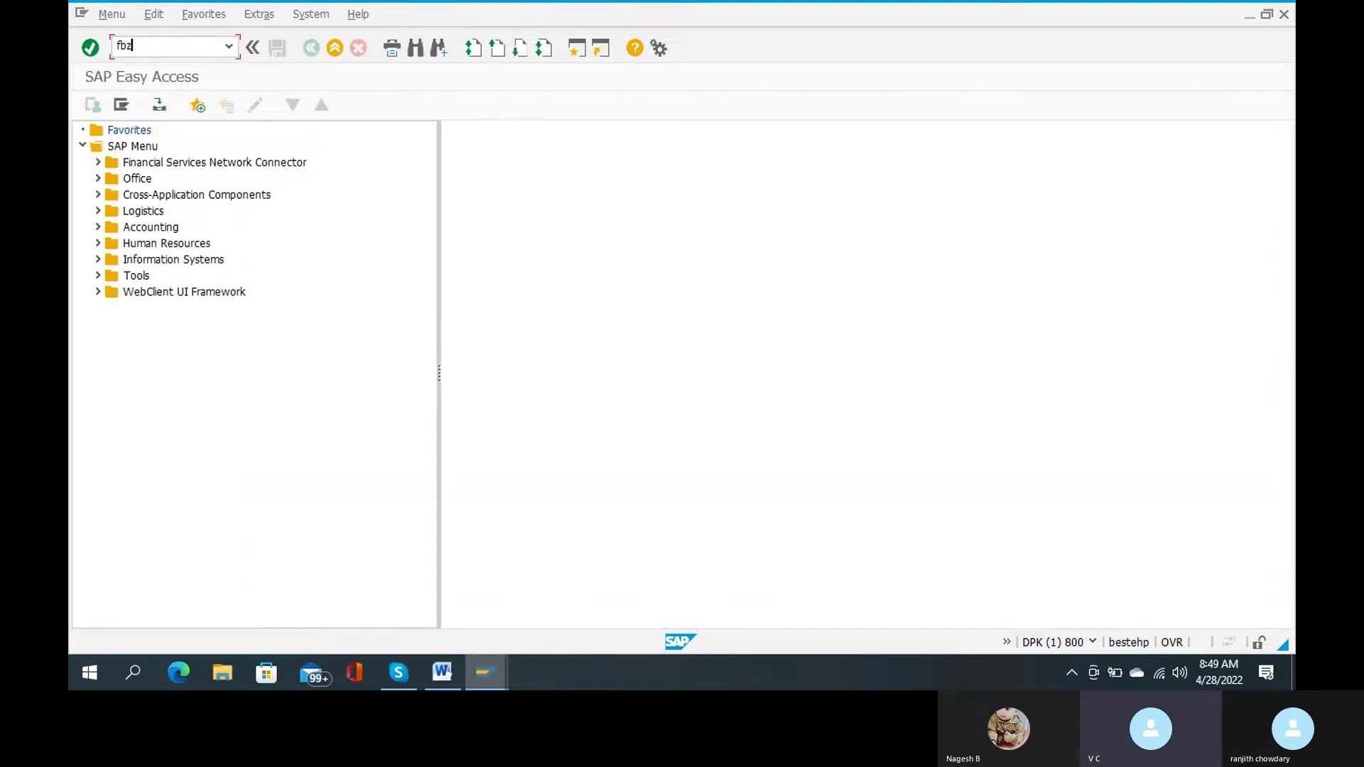
type("p")
key("Return")
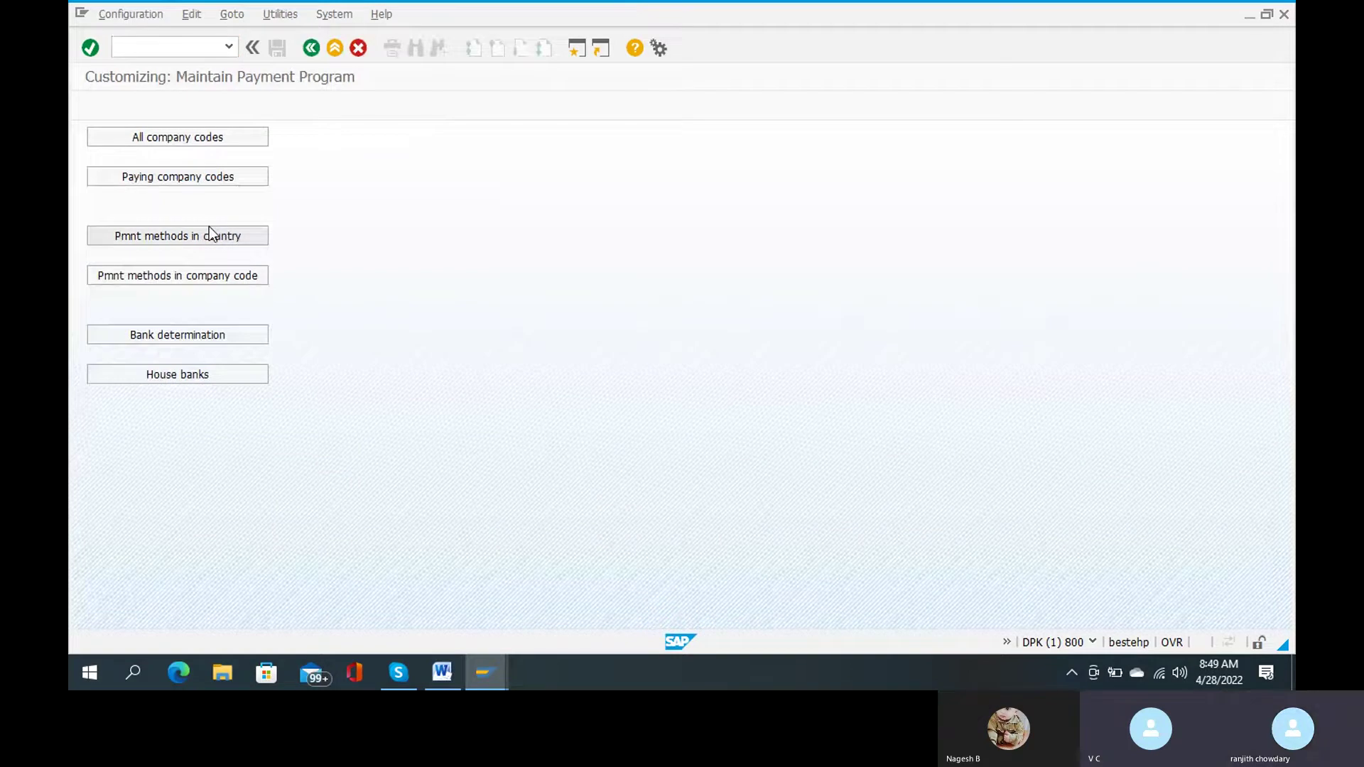
Open India's CHEQUES payment method and switch it to the payment medium workbench.
left_click(211, 233)
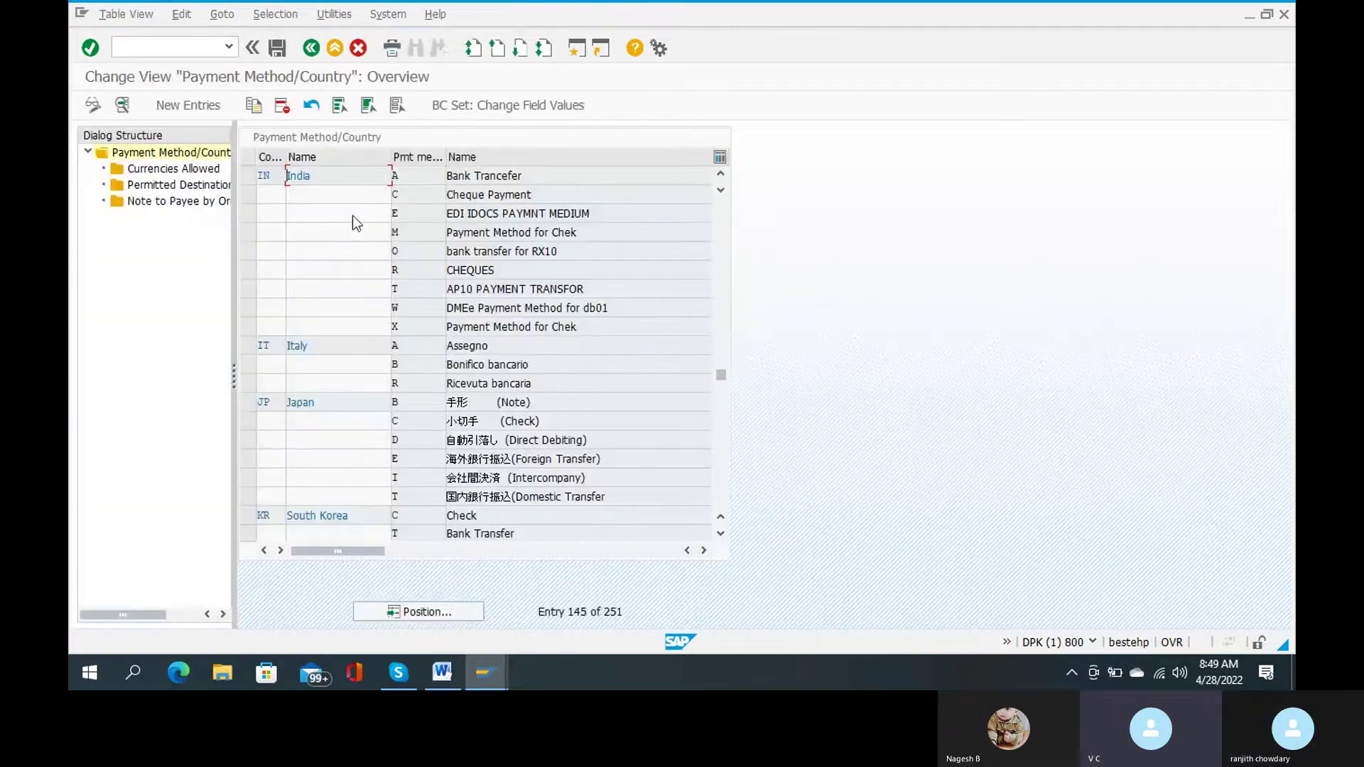
left_click(417, 270)
double_click(415, 269)
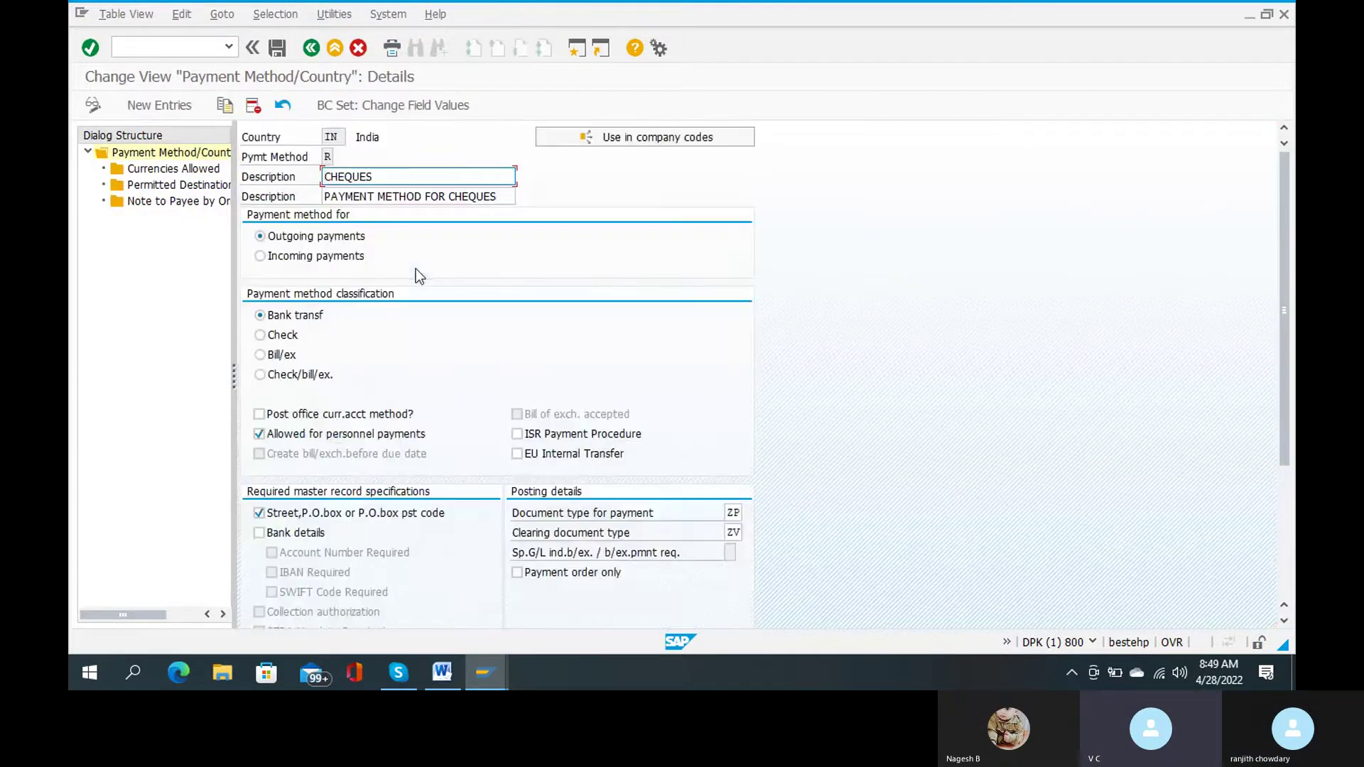
scroll(418, 378, "down", 1)
scroll(418, 378, "down", 1)
scroll(417, 378, "down", 1)
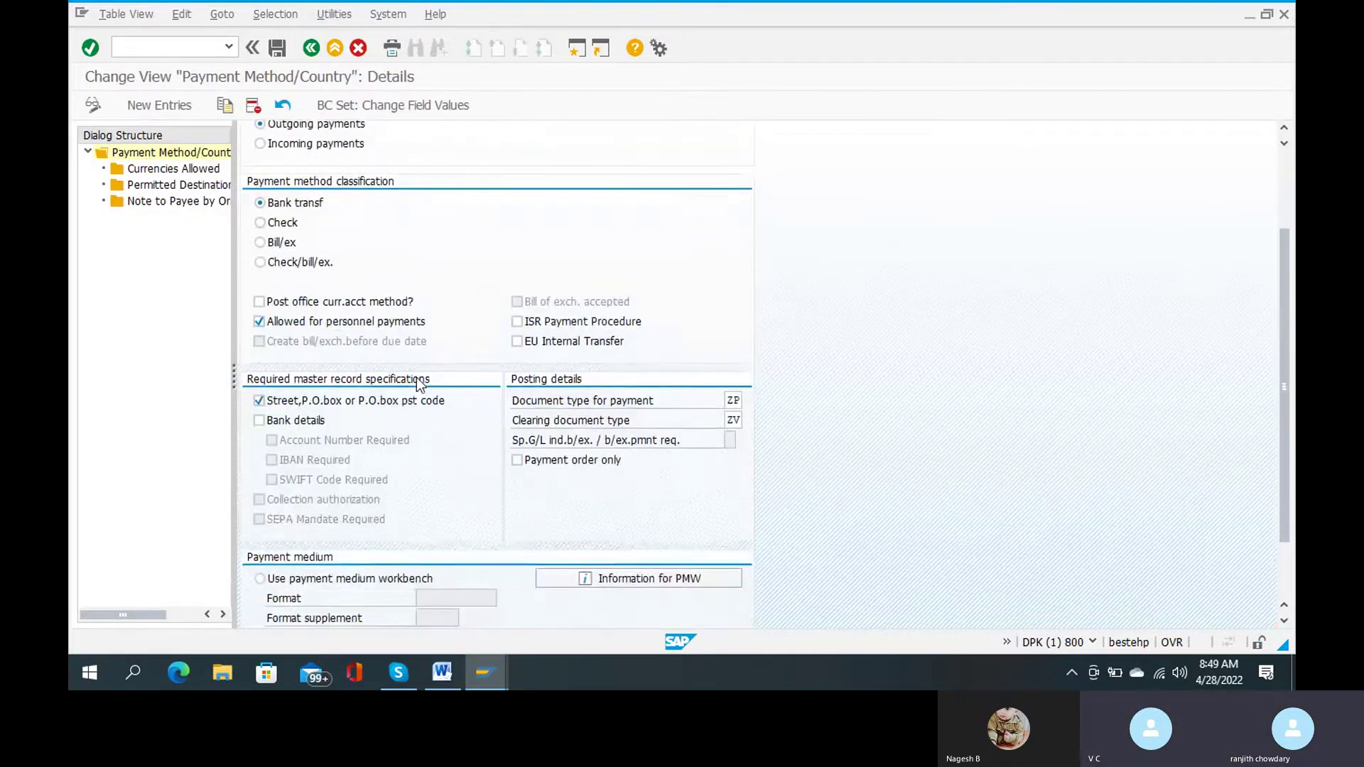
scroll(417, 377, "down", 1)
scroll(417, 380, "down", 2)
scroll(417, 379, "down", 1)
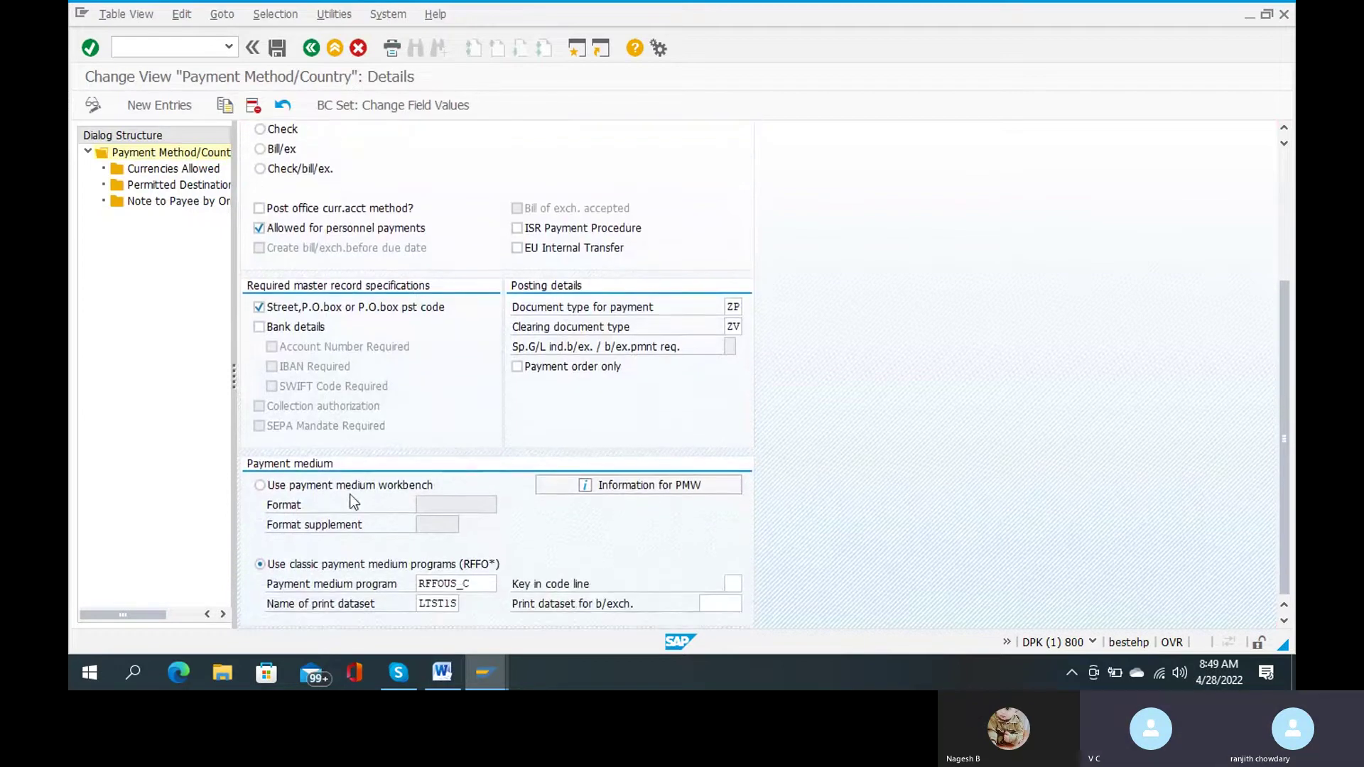
left_click(277, 489)
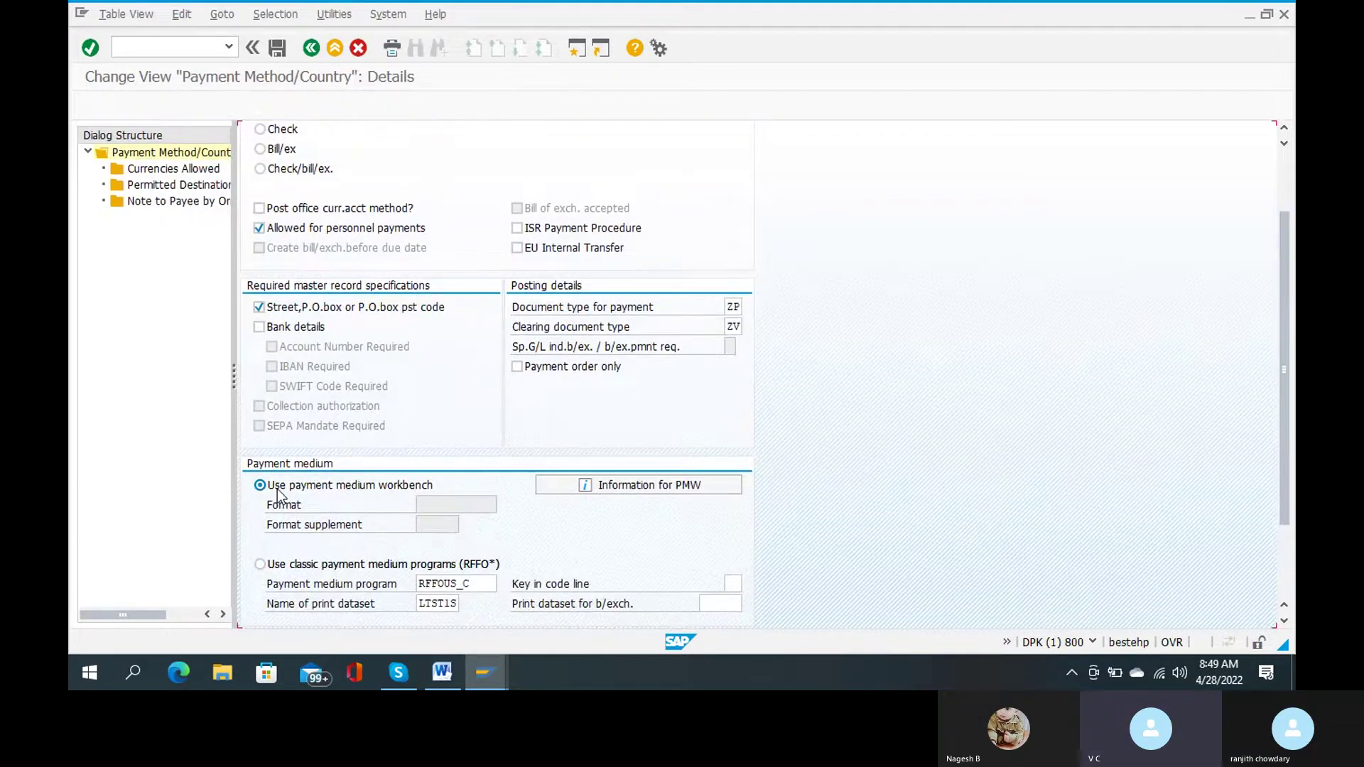
scroll(508, 558, "down", 3)
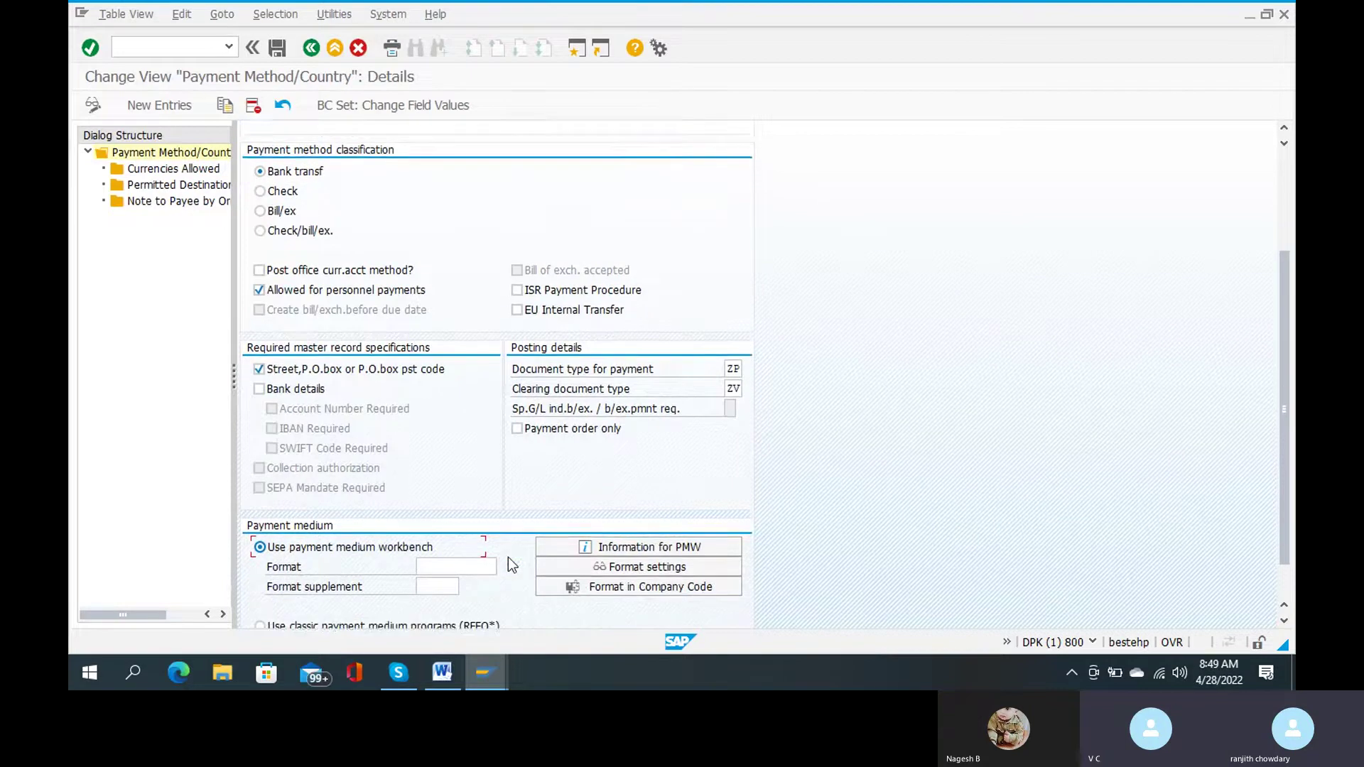
scroll(508, 558, "down", 1)
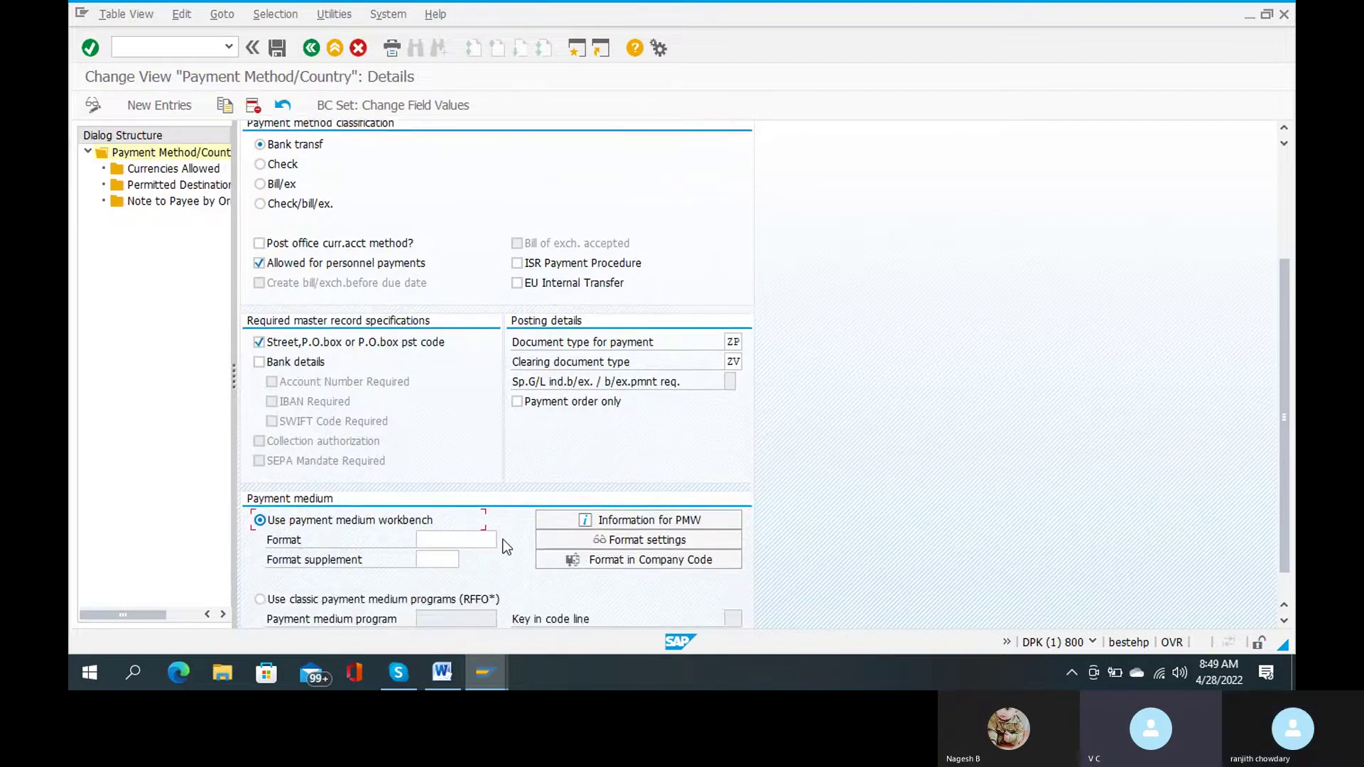
scroll(505, 547, "down", 1)
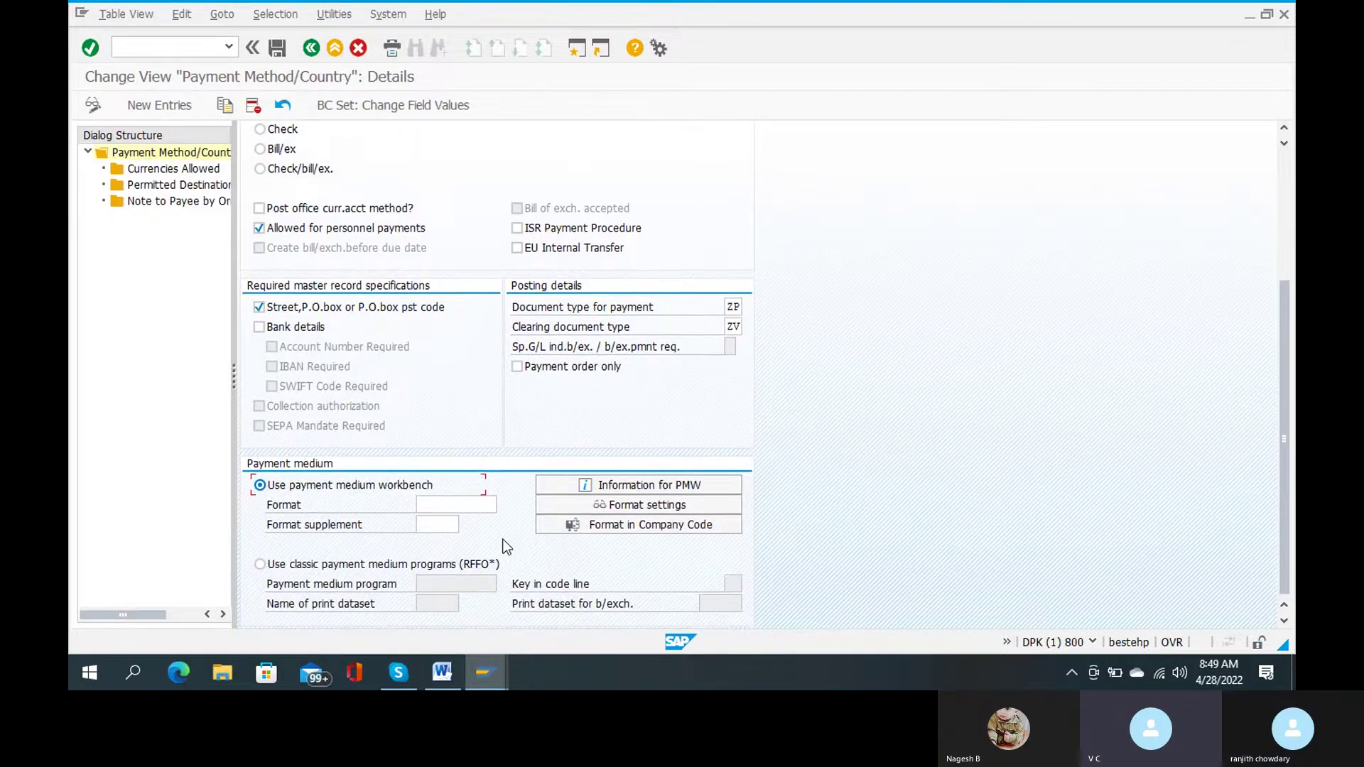
Pick /ZDME_RANJ from the Payment Medium Format search list for the CHEQUES method.
left_click(459, 505)
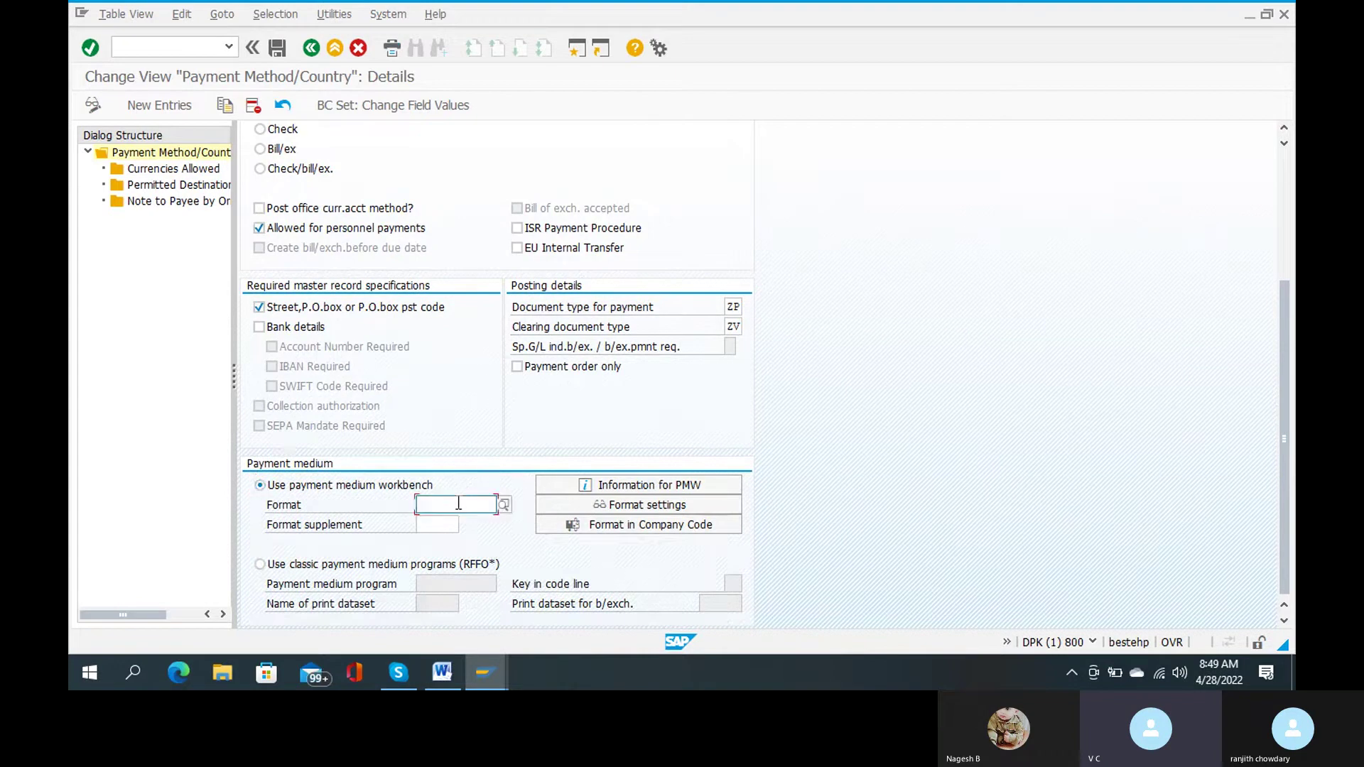
left_click(503, 505)
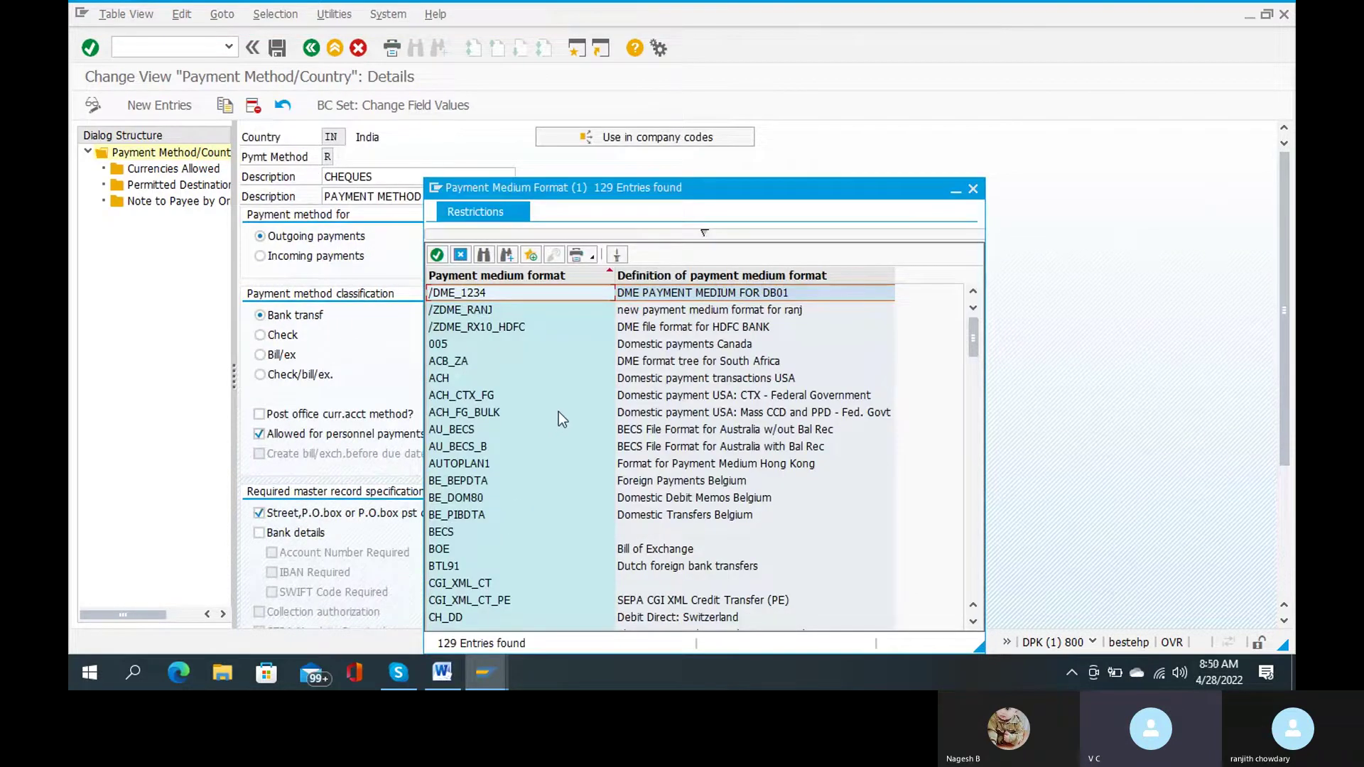
left_click(485, 256)
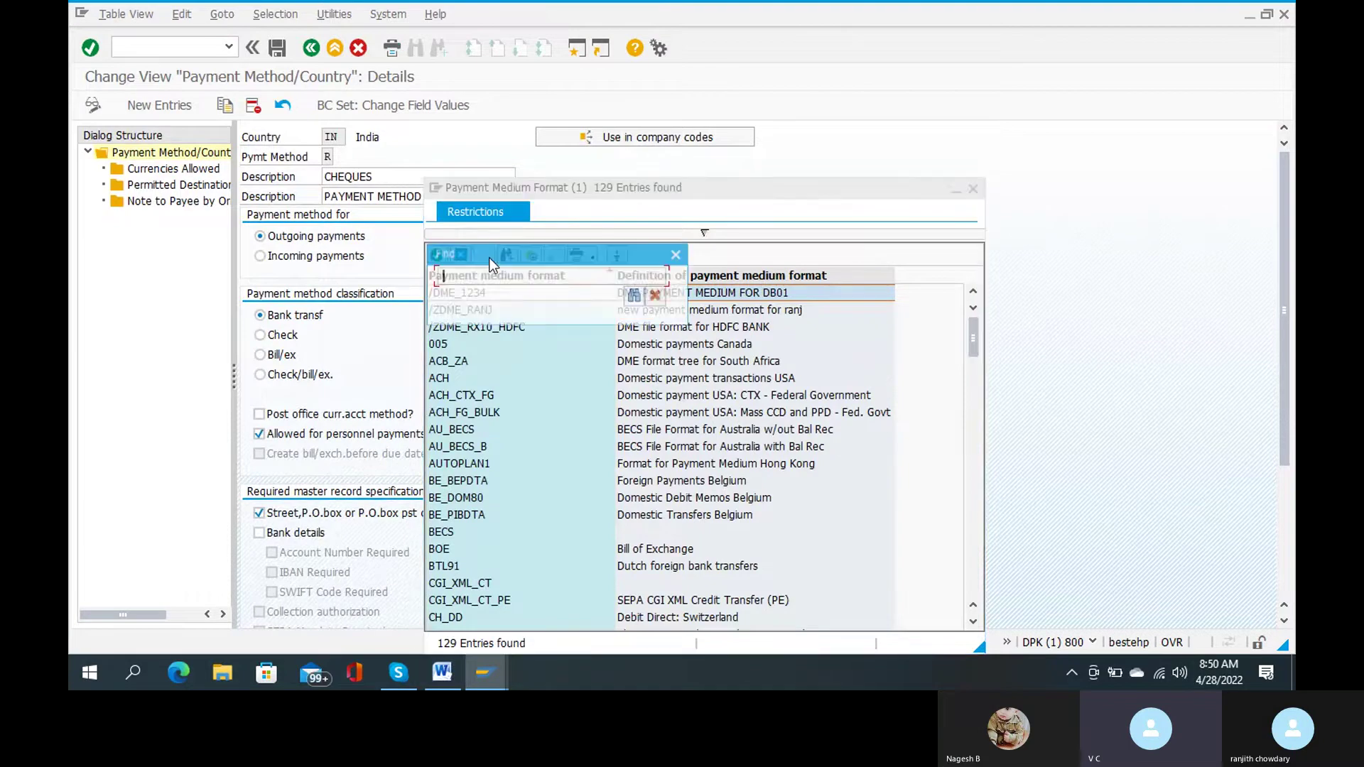
left_click(681, 256)
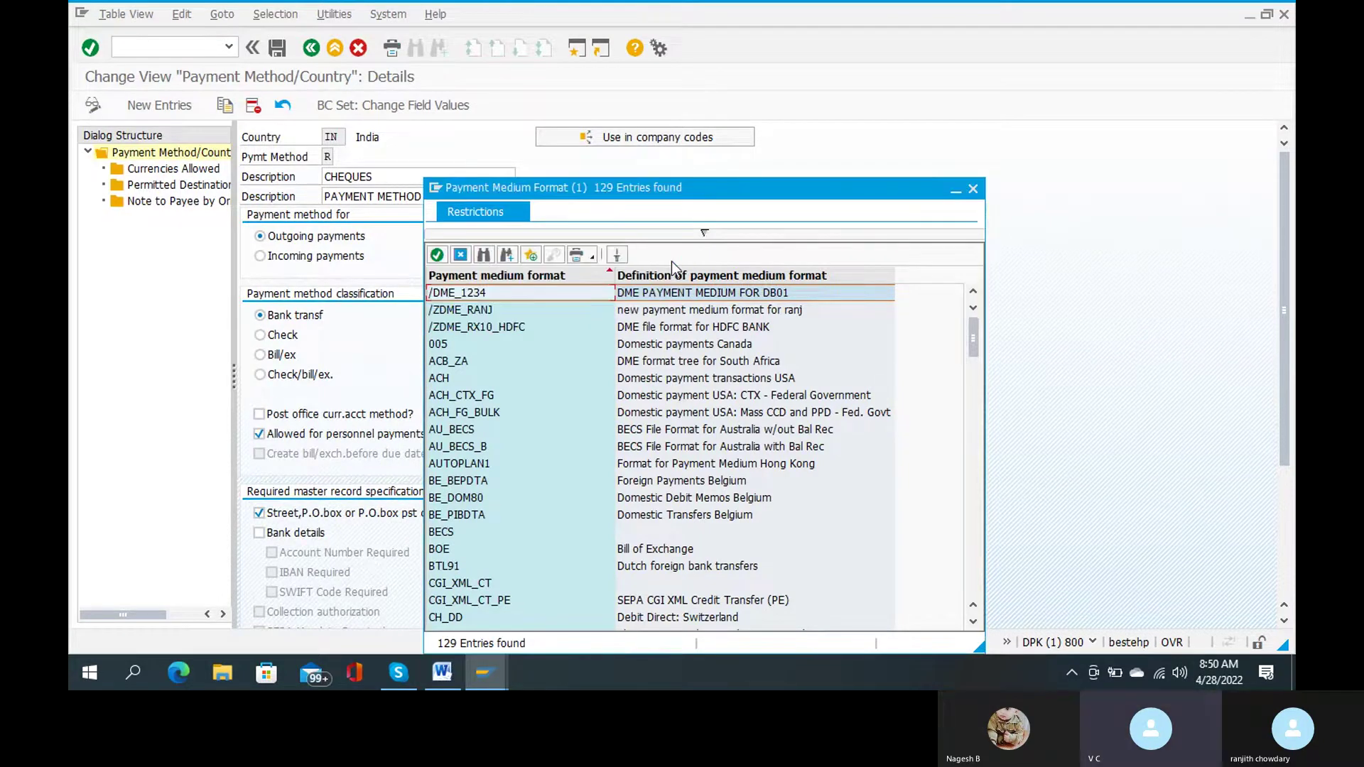
double_click(488, 316)
scroll(489, 315, "down", 3)
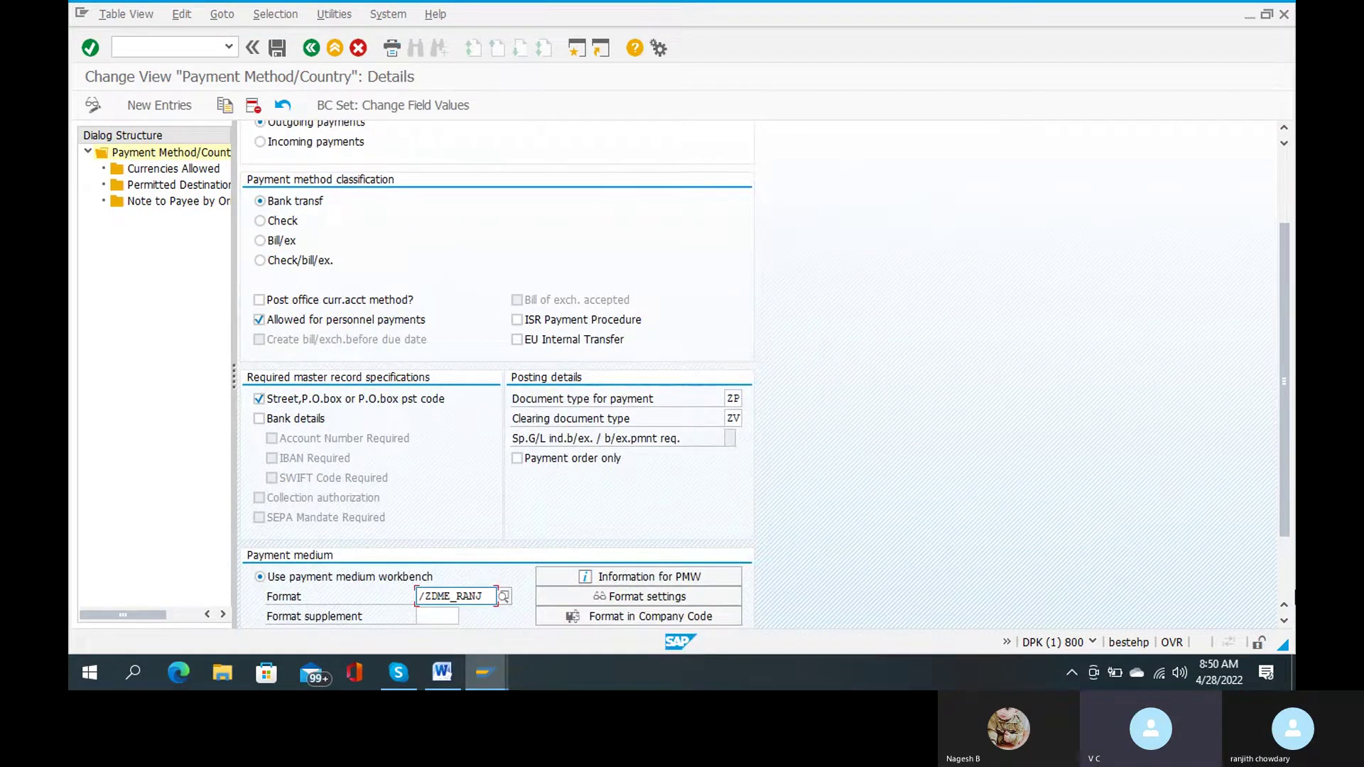
scroll(1289, 580, "down", 3)
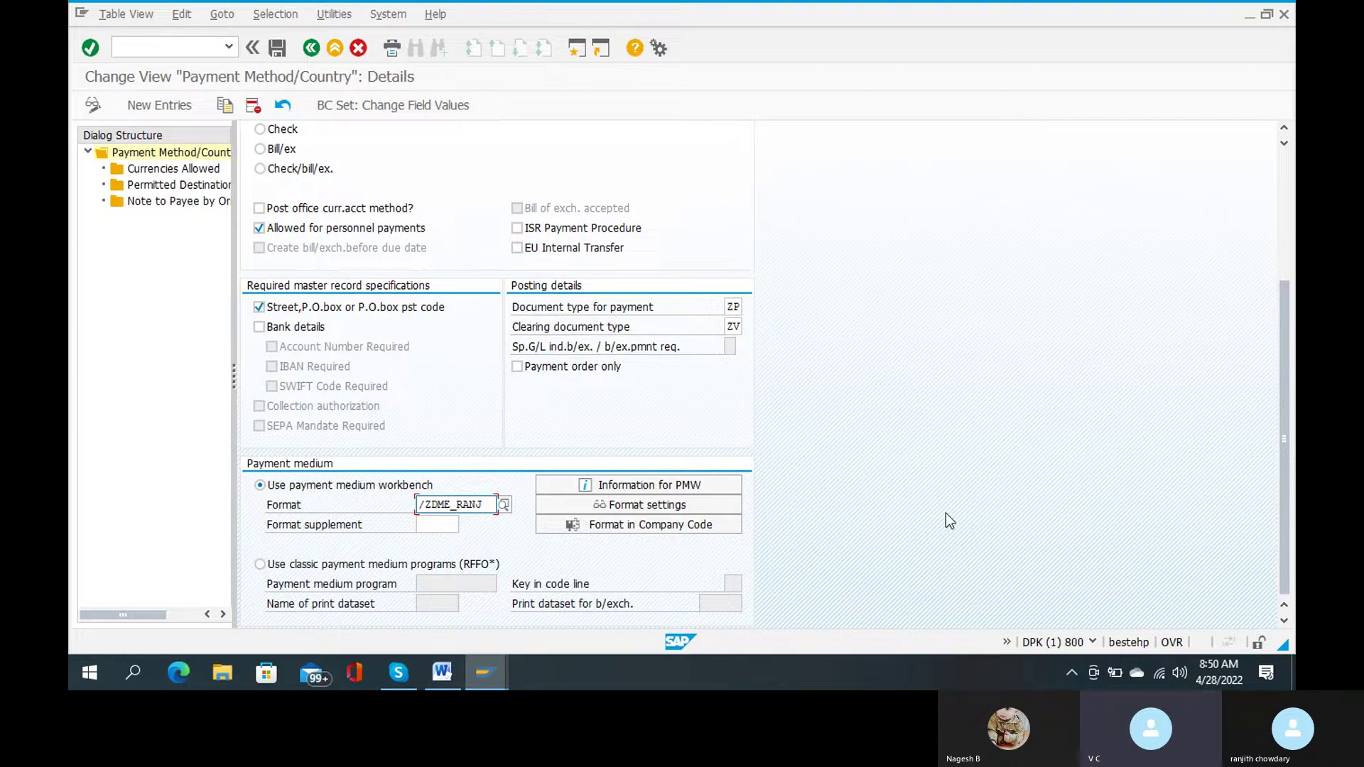
Save the CHEQUES method under a customizing request, then return to Easy Access via /n.
key("ctrl+s")
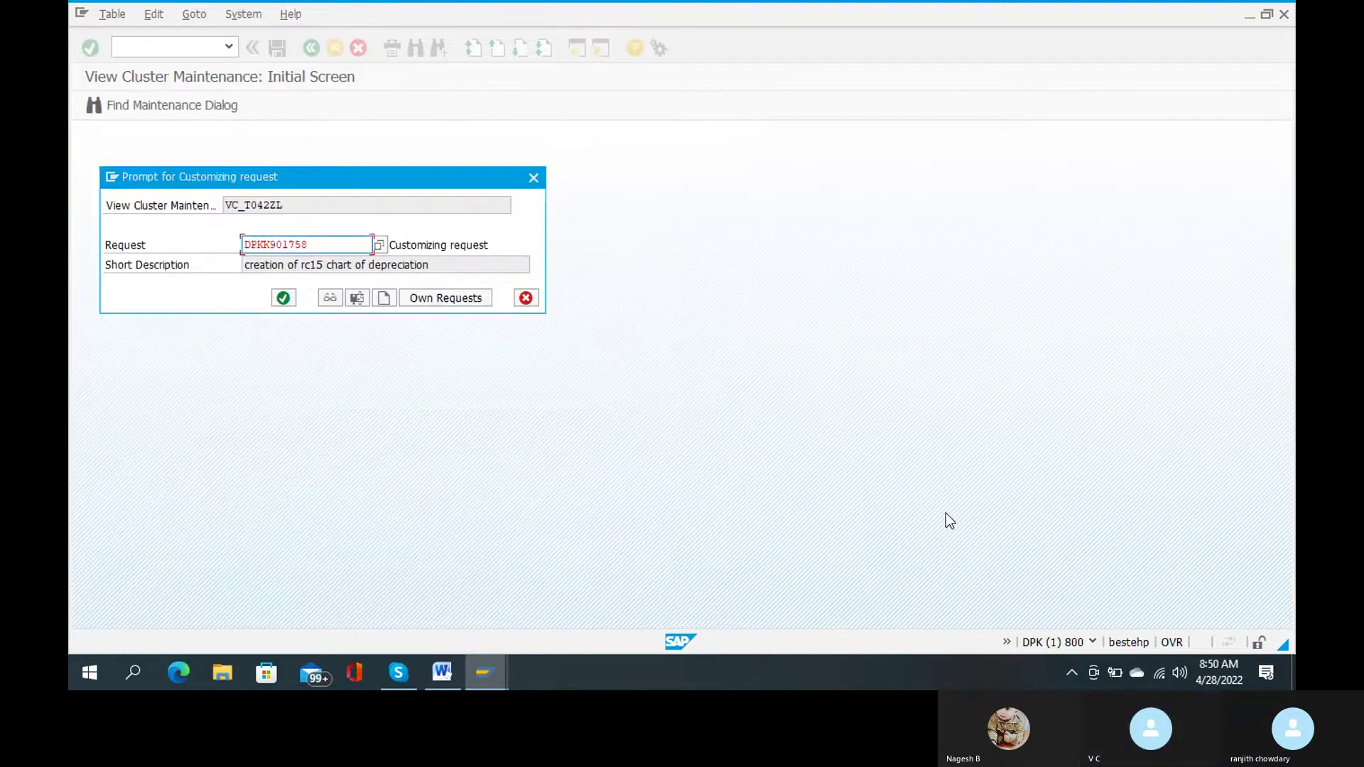
key("Return")
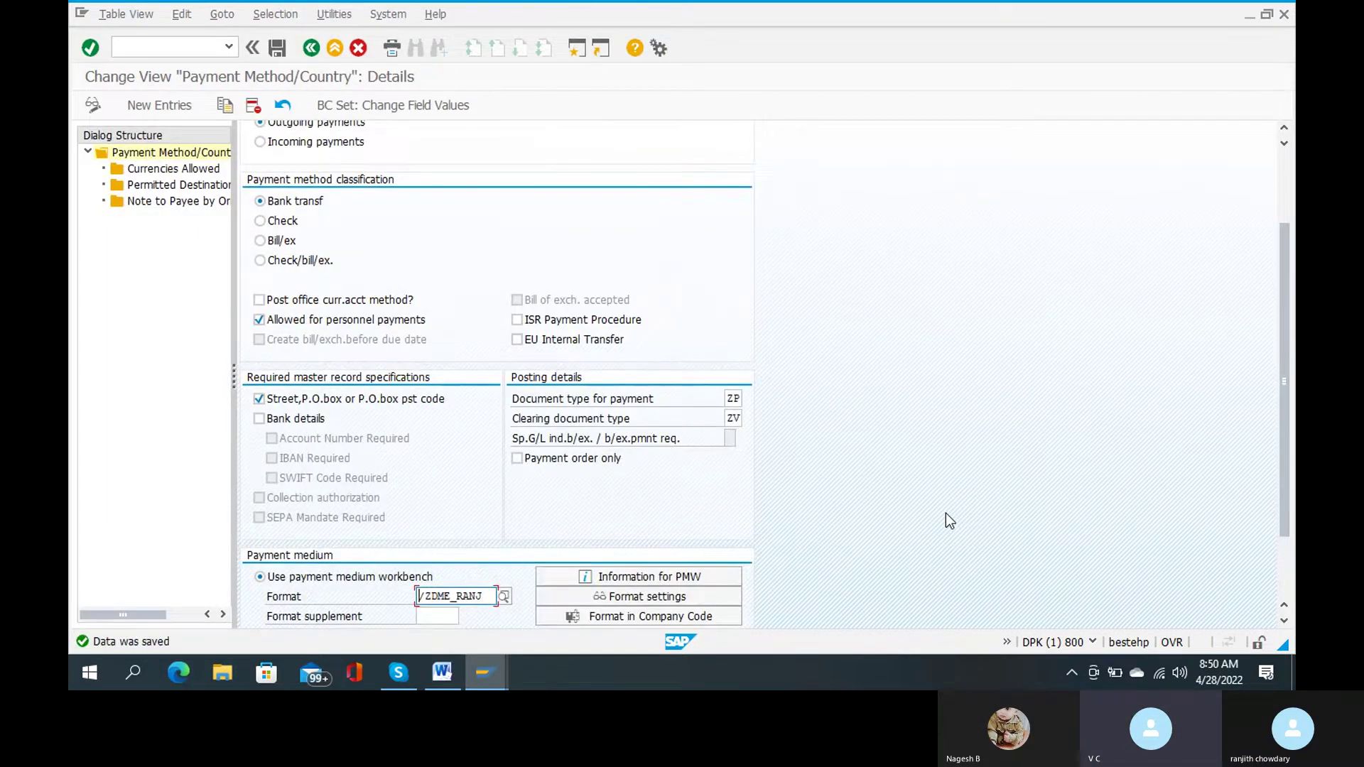
left_click(168, 48)
type("/n")
key("Return")
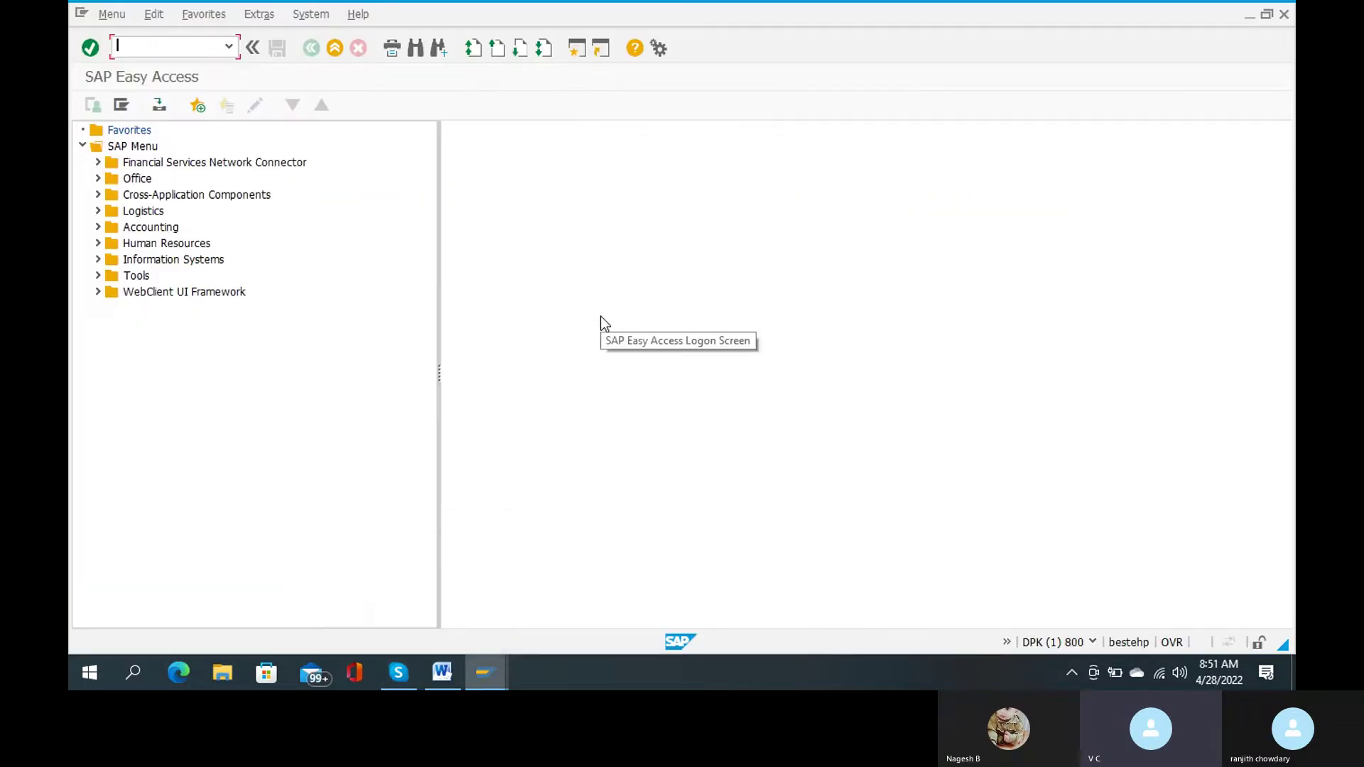
type("ob")
type("pm4")
Start transaction OBPM4 for payment medium selection variants.
key("Return")
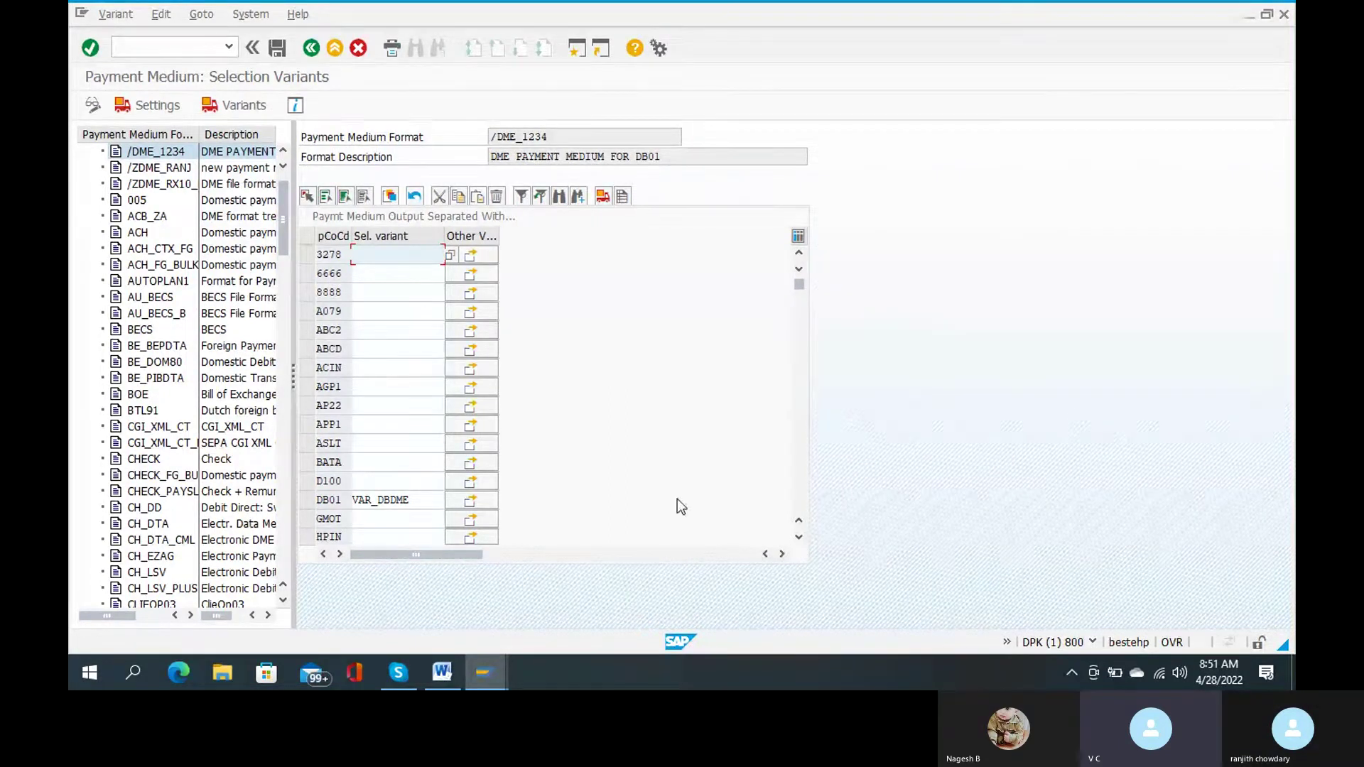
Enter variant ranj_01 for company code RC15 under /ZDME_RANJ and confirm its creation.
left_click(181, 170)
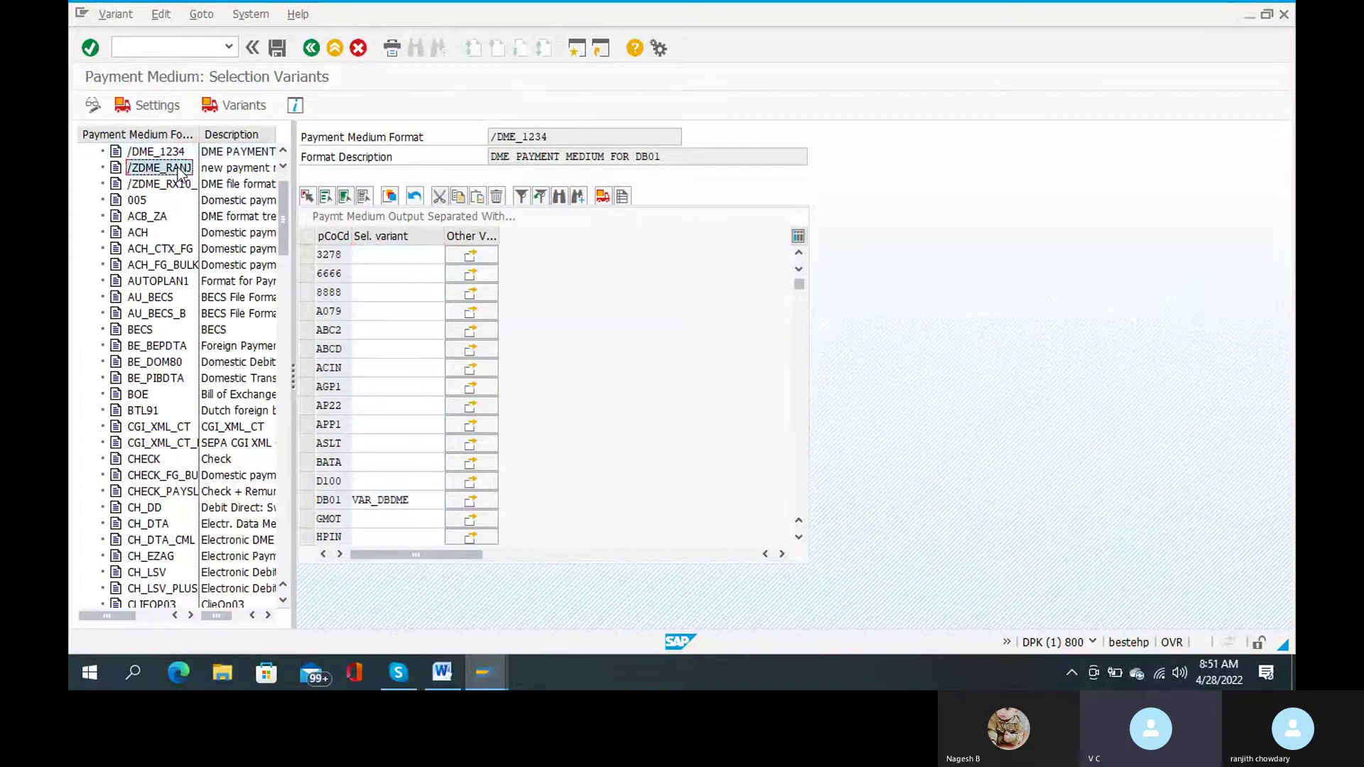
double_click(160, 168)
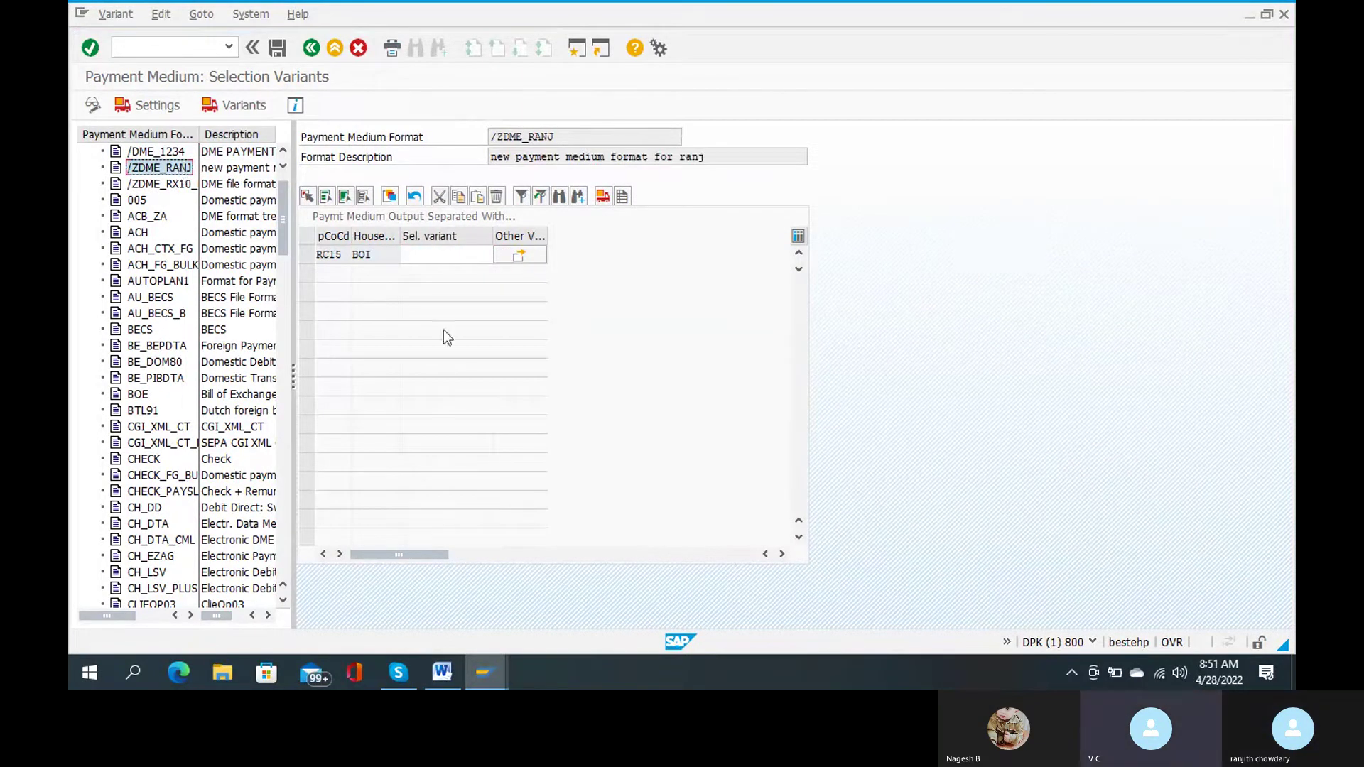
left_click(445, 253)
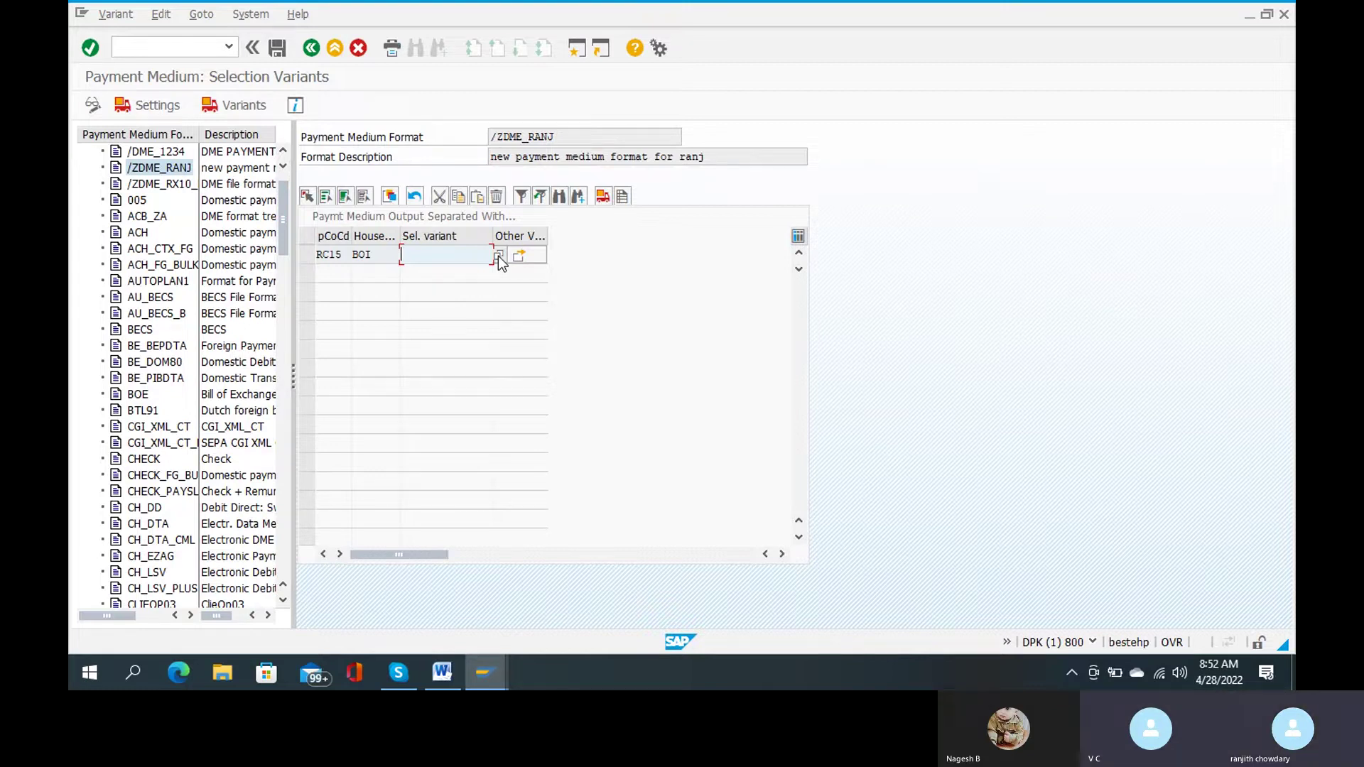
type("ra")
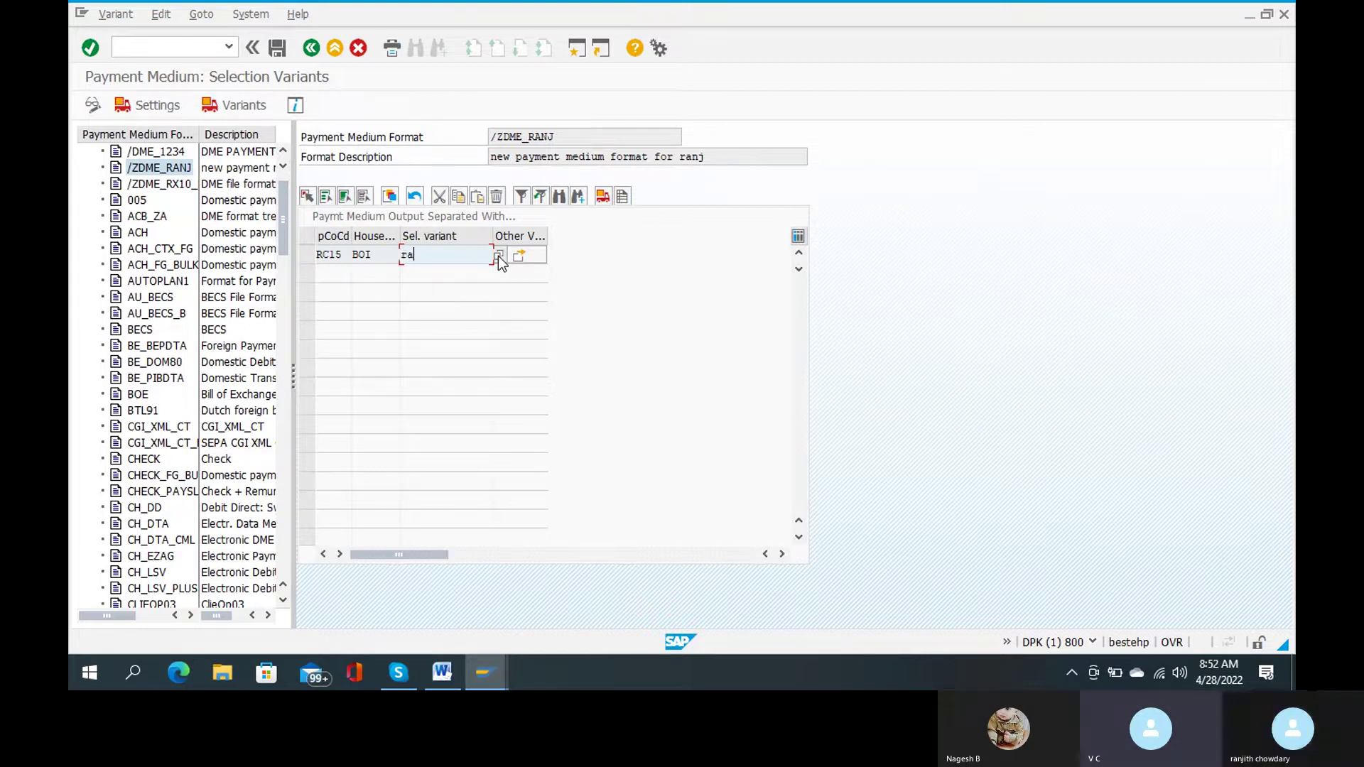
type("nj")
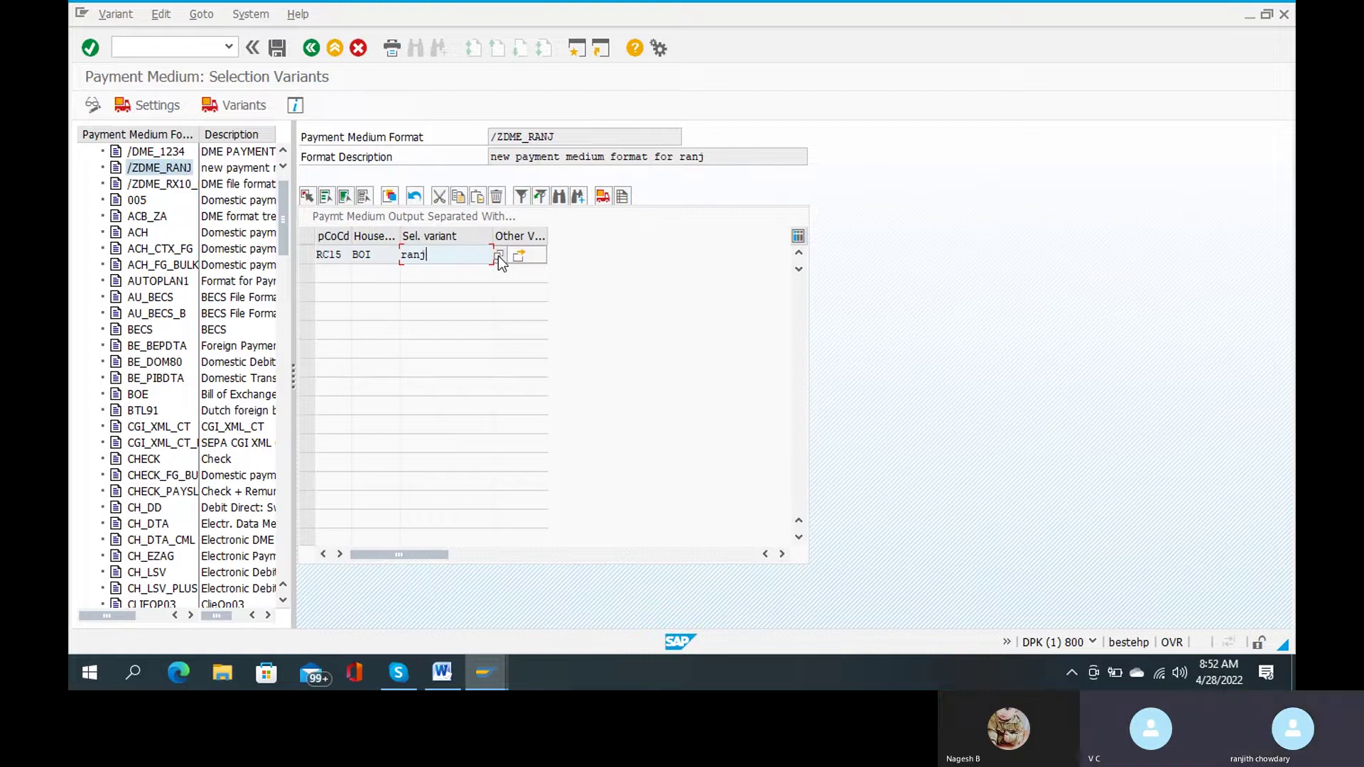
type("_01")
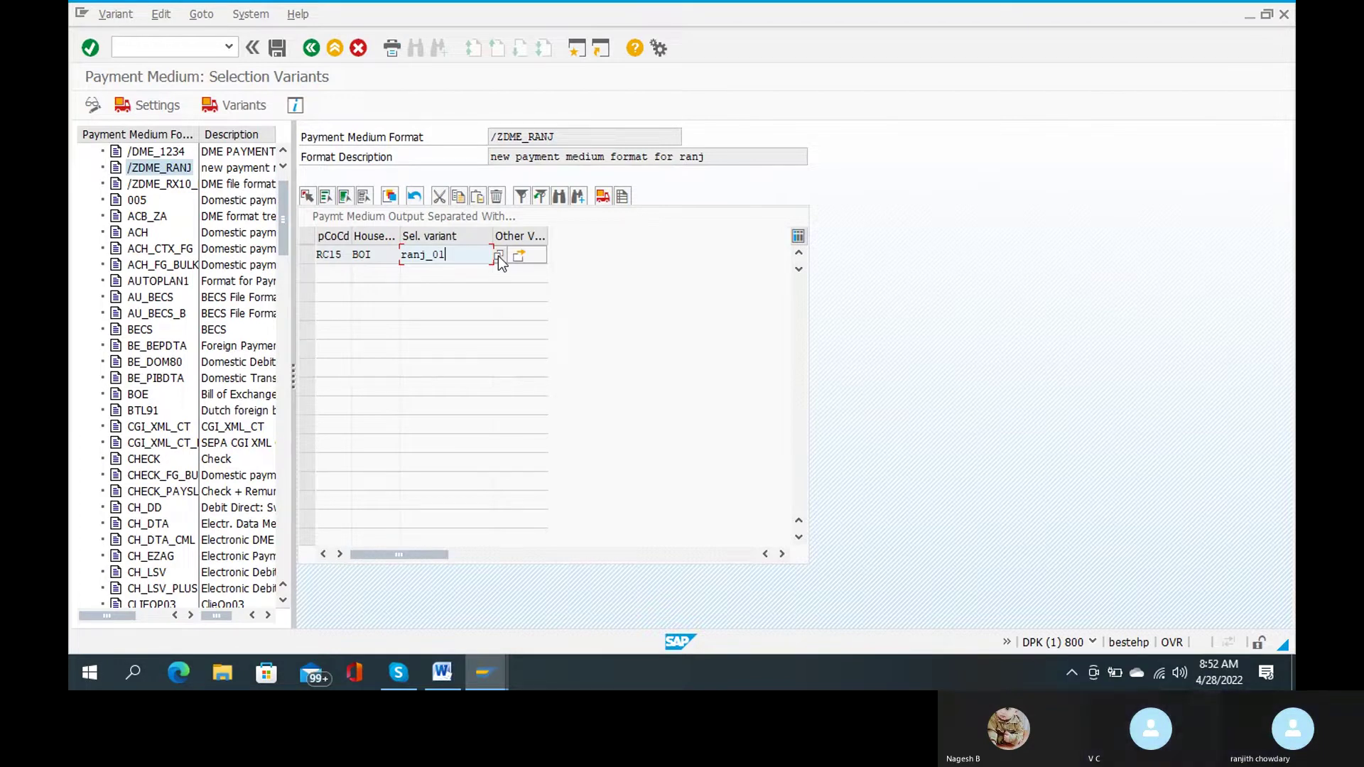
key("Return")
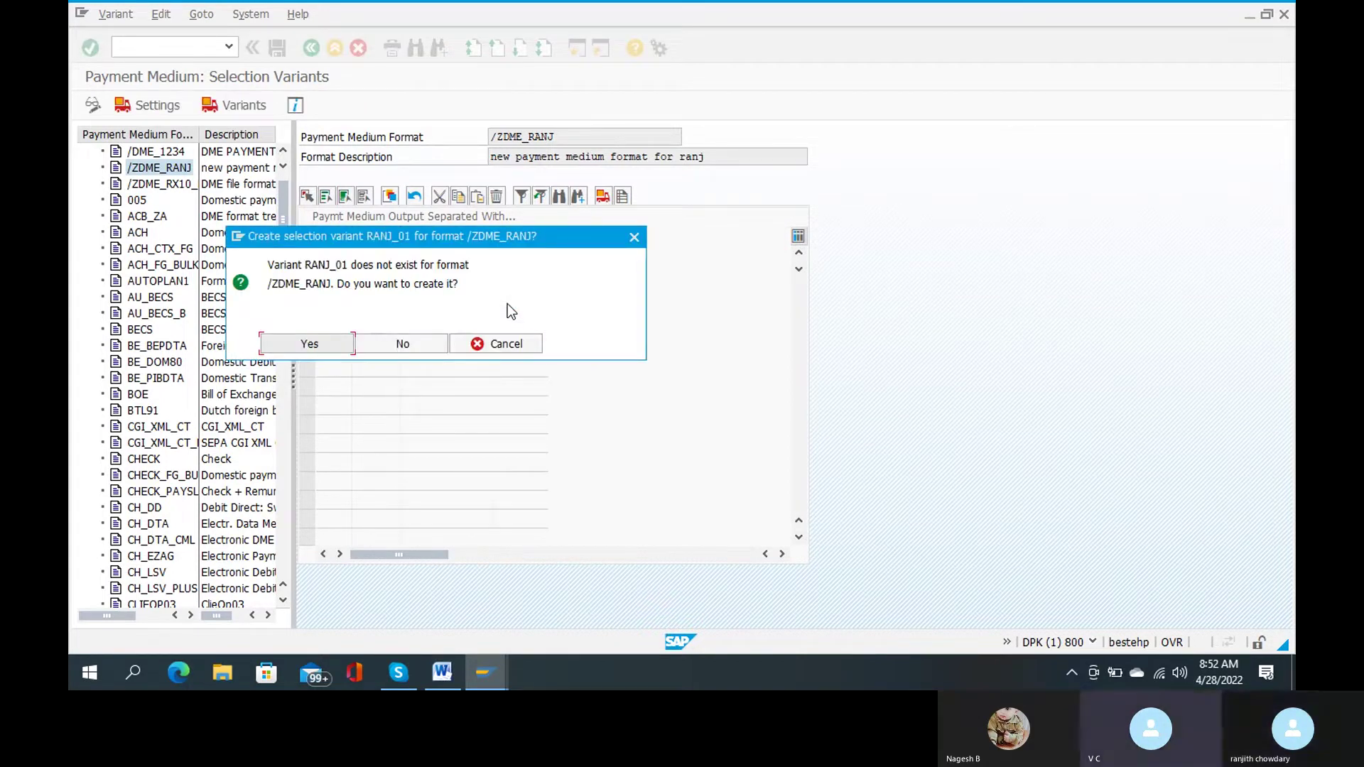
left_click(332, 343)
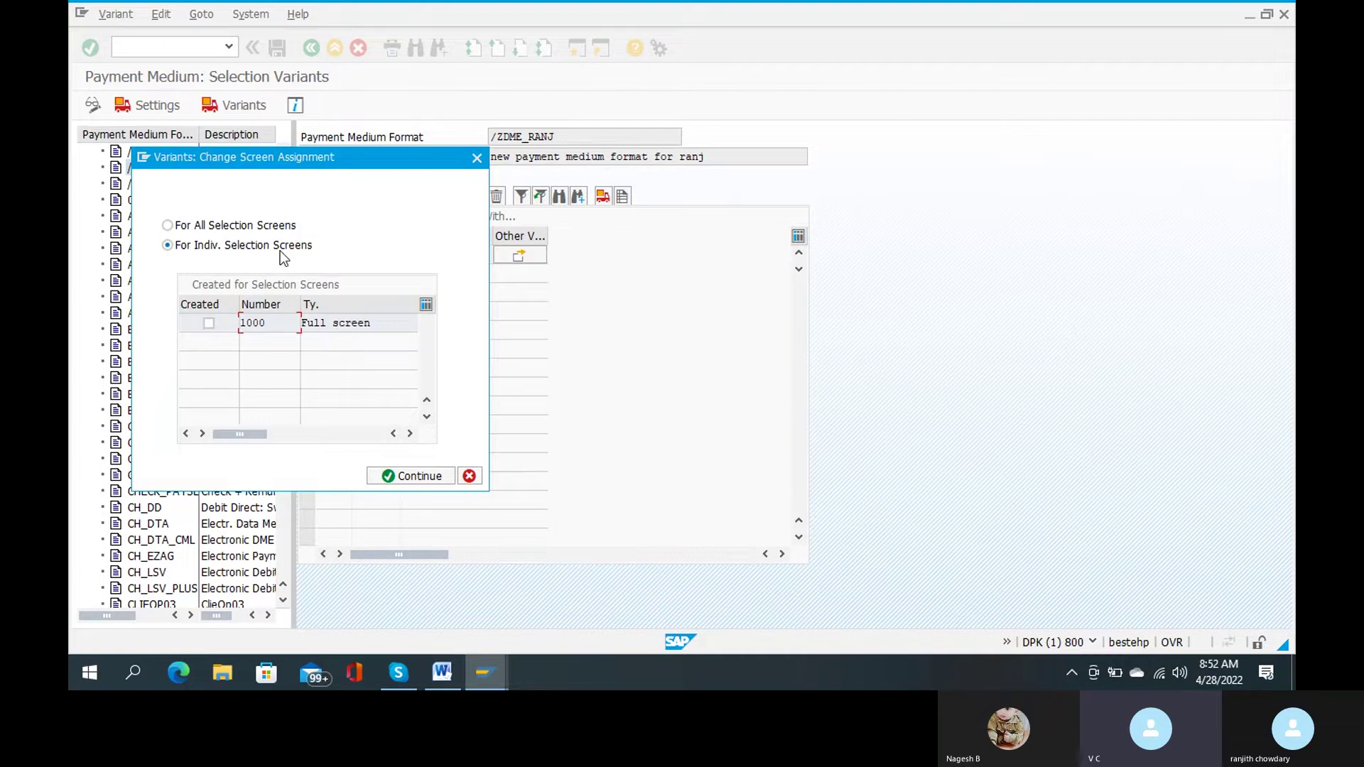
Assign variant RANJ_01 to all selection screens and continue.
left_click(282, 227)
left_click(410, 476)
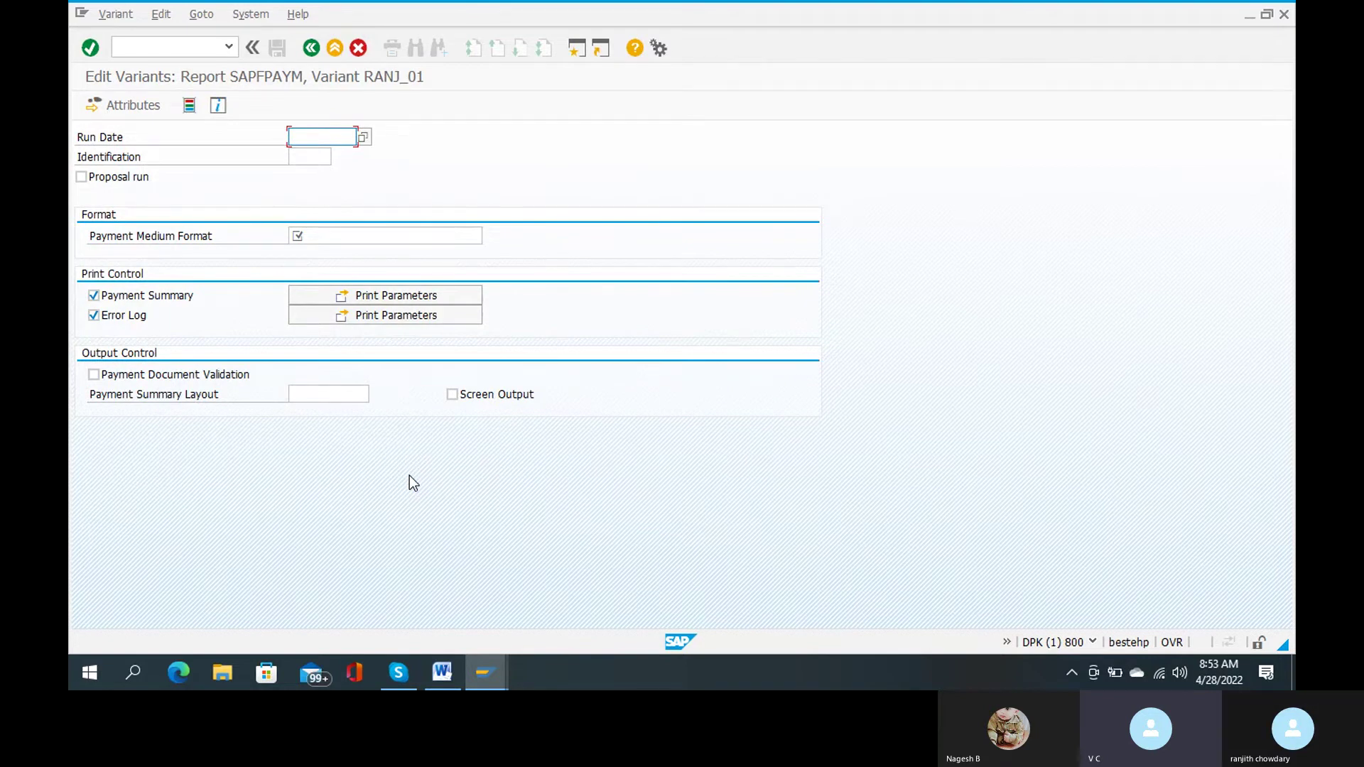
Choose /ZDME_RANJ from the format search list for variant RANJ_01 and confirm it.
left_click(440, 238)
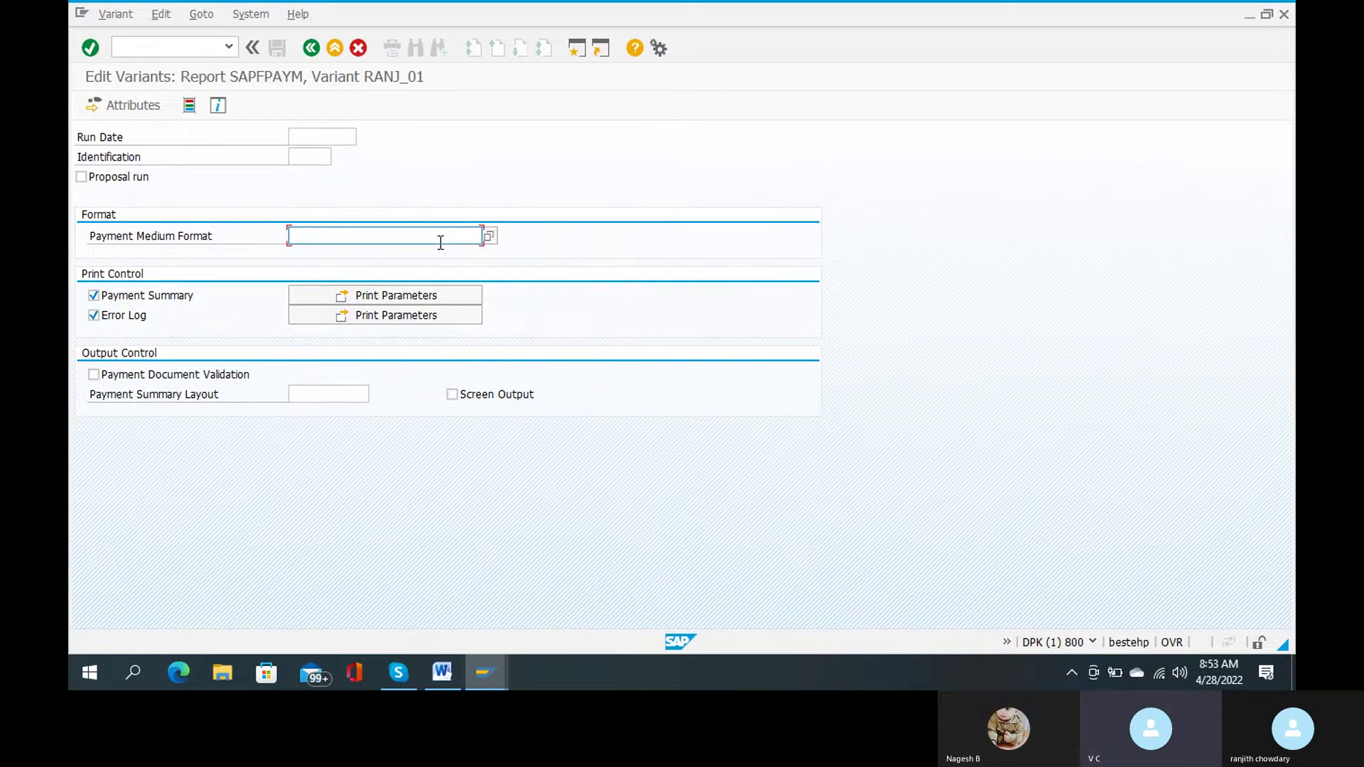
left_click(489, 243)
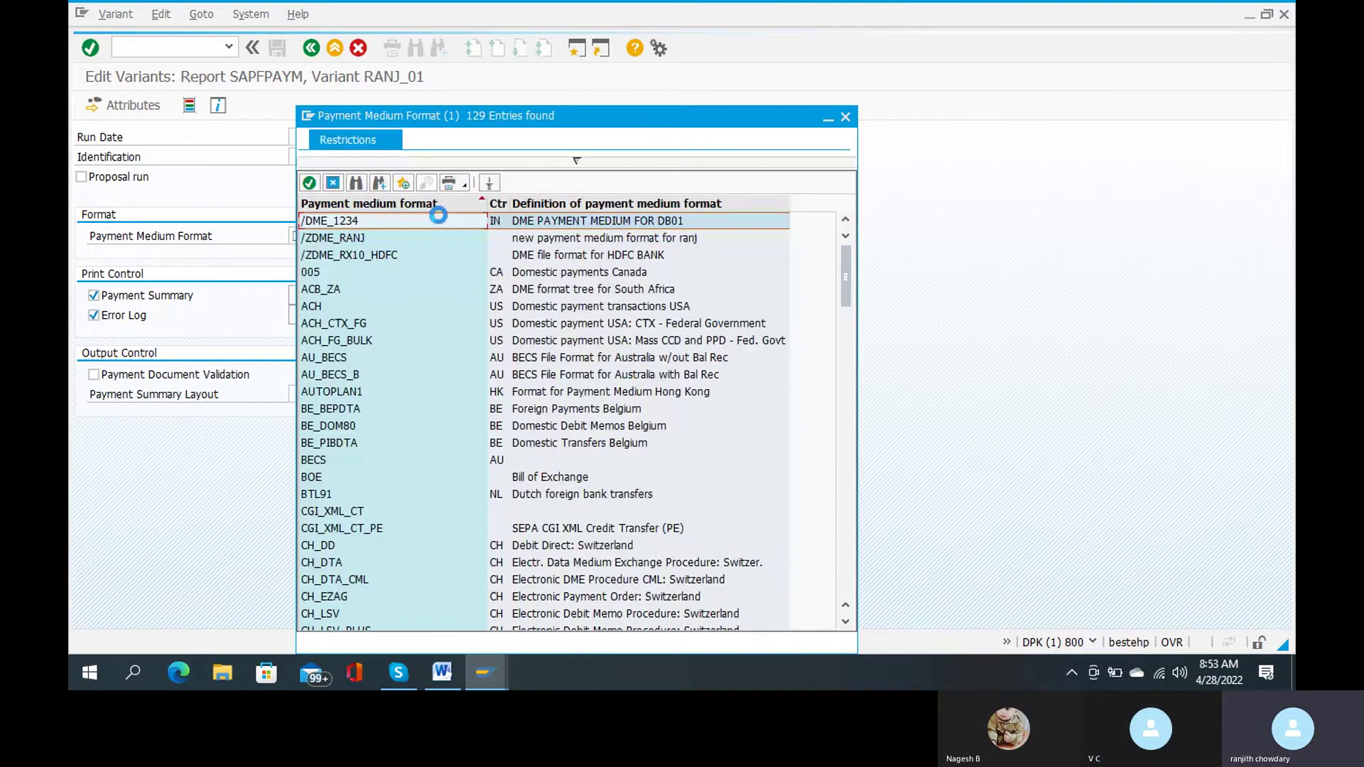
double_click(356, 237)
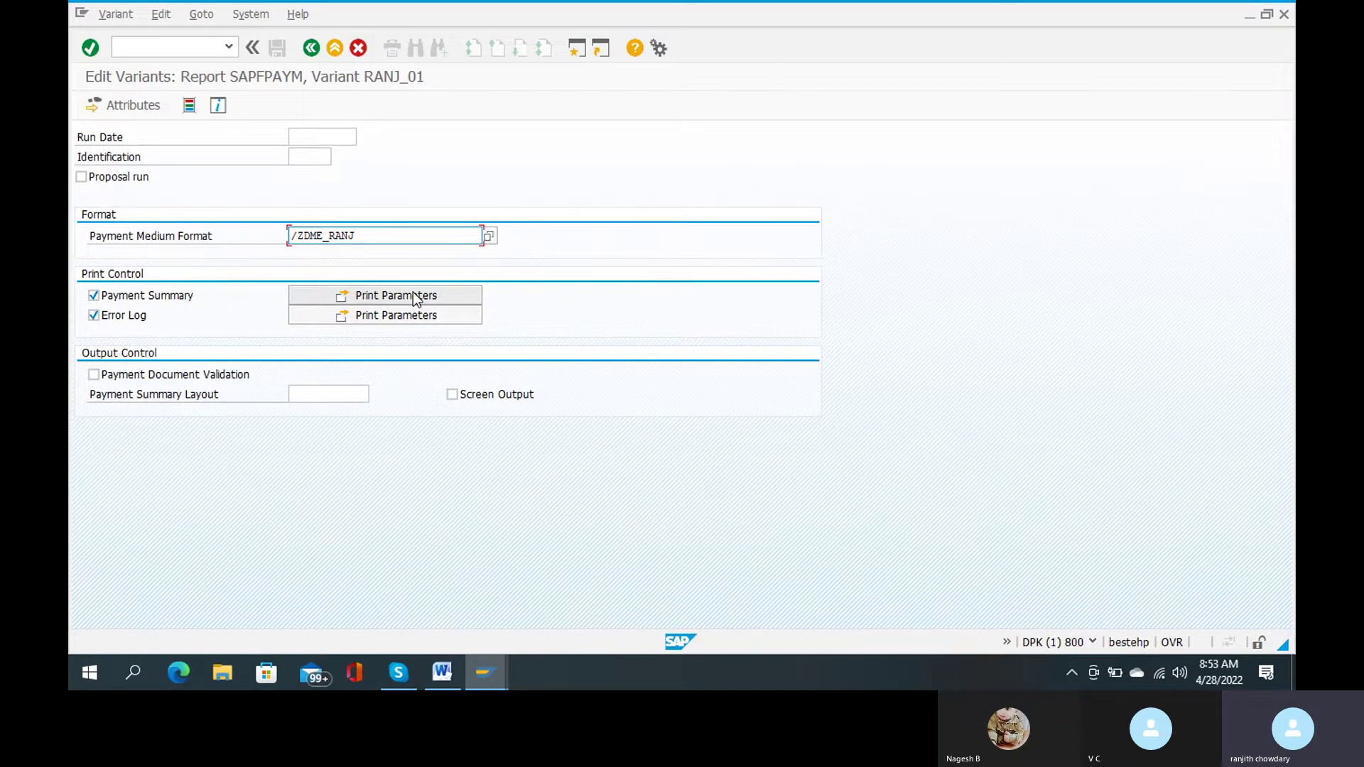
key("Return")
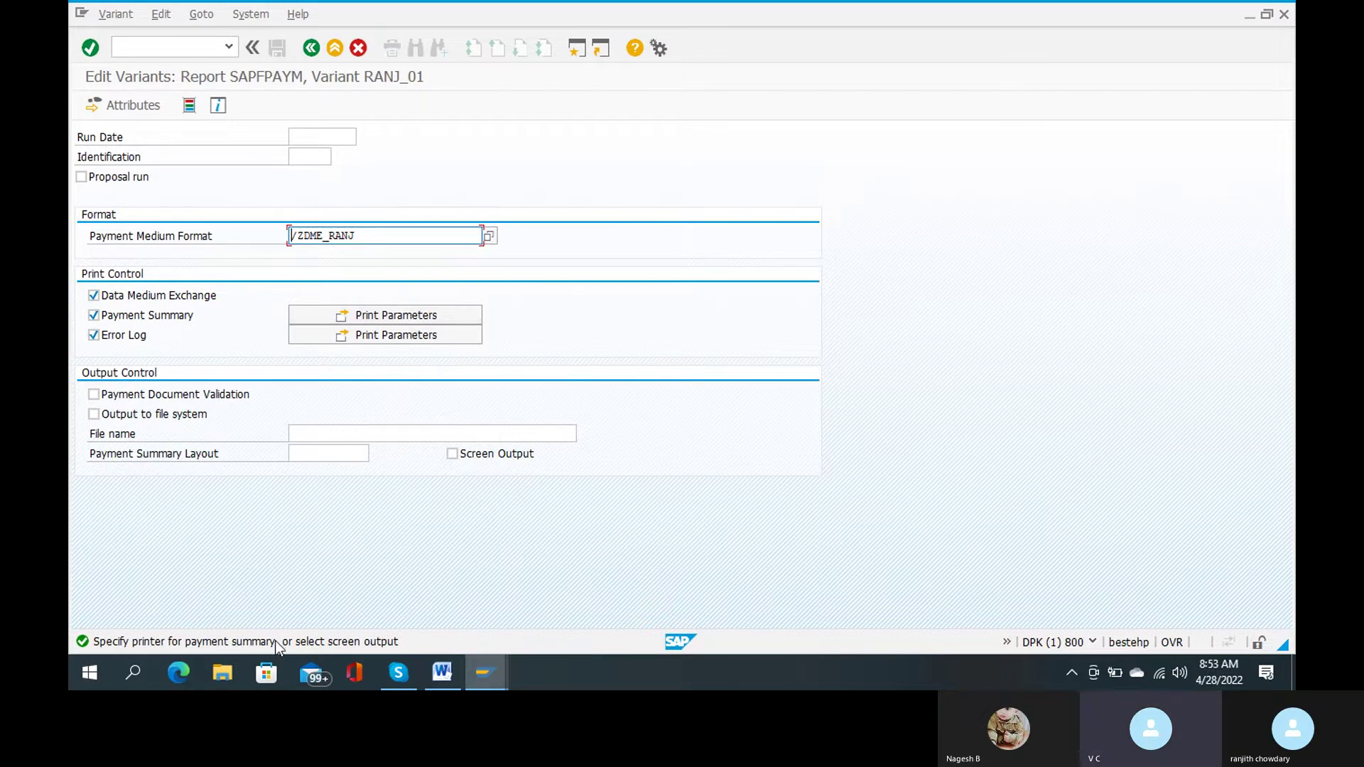
Set the payment summary print parameters to output device lp01.
left_click(413, 316)
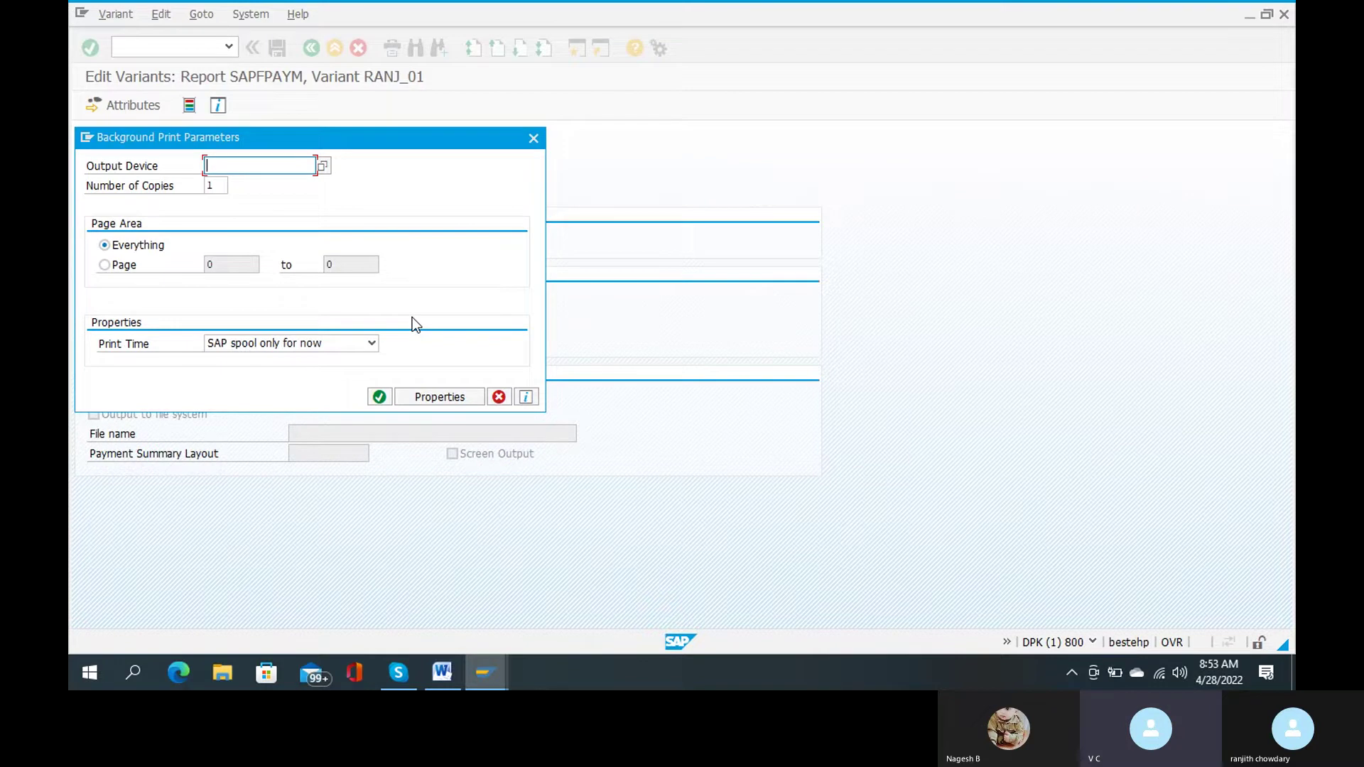
key("BackSpace")
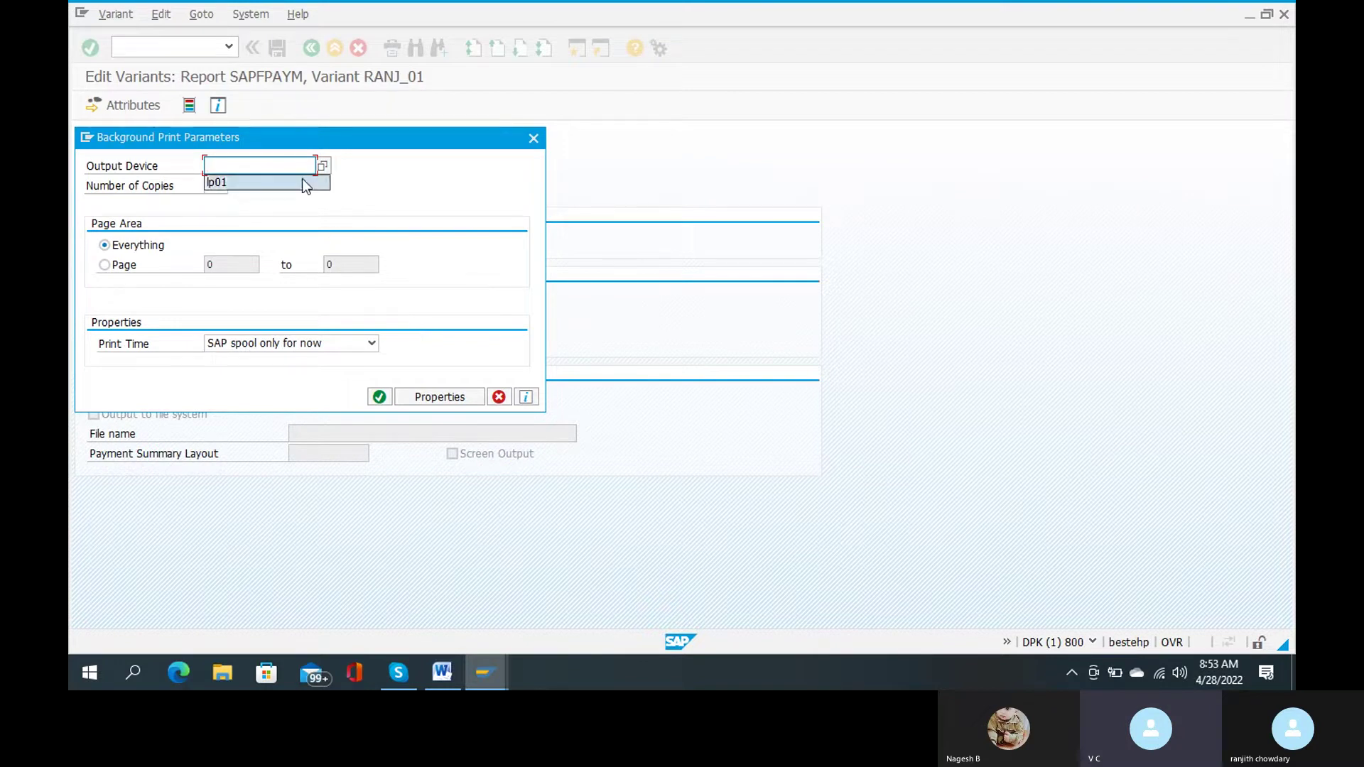
left_click(302, 181)
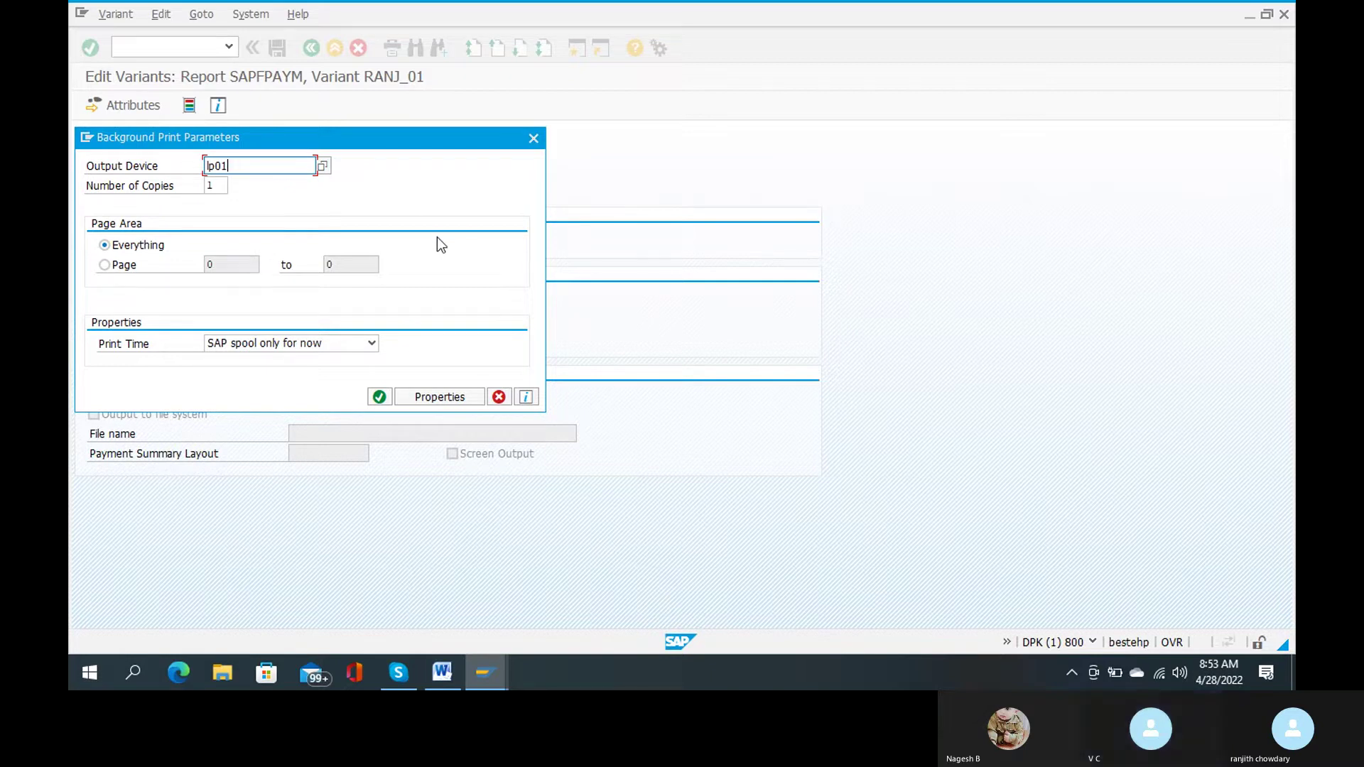
left_click(381, 398)
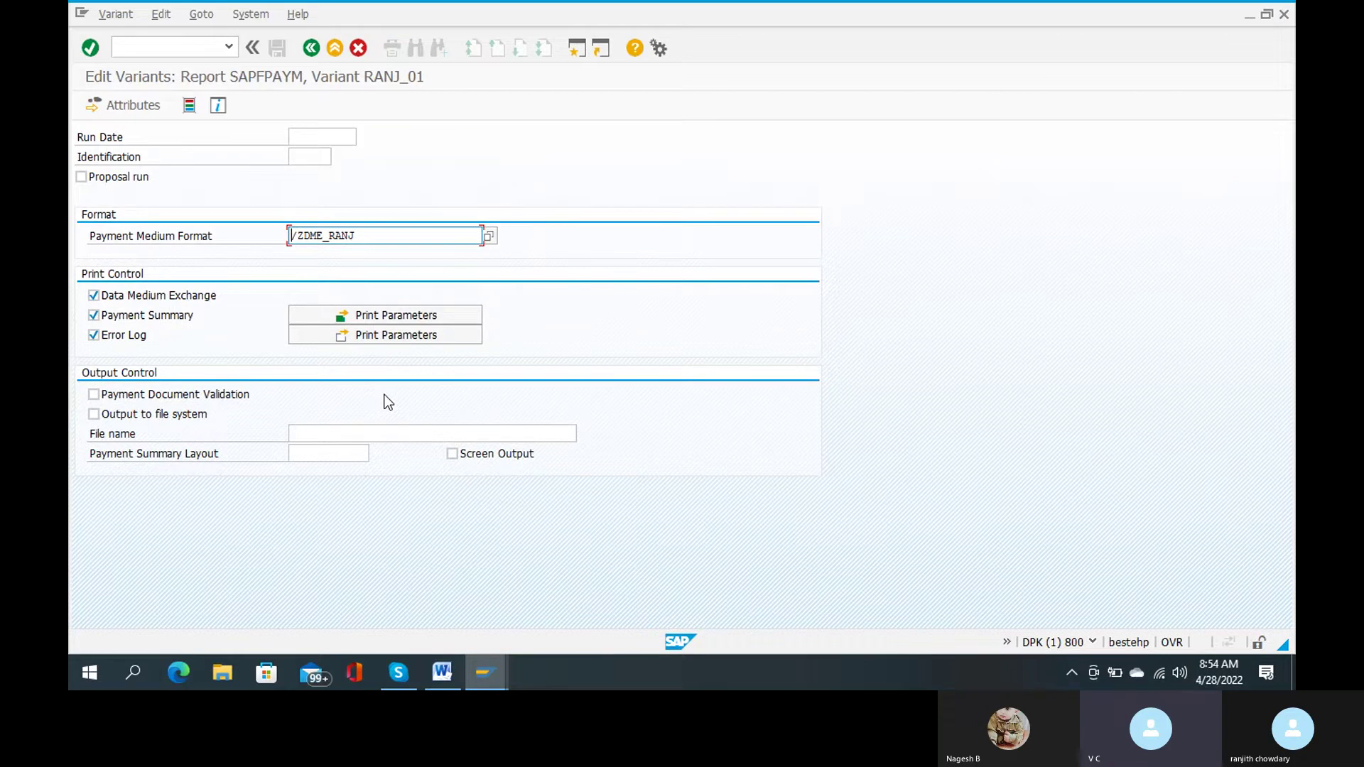
Set the error log print parameters to output device lp01.
left_click(404, 335)
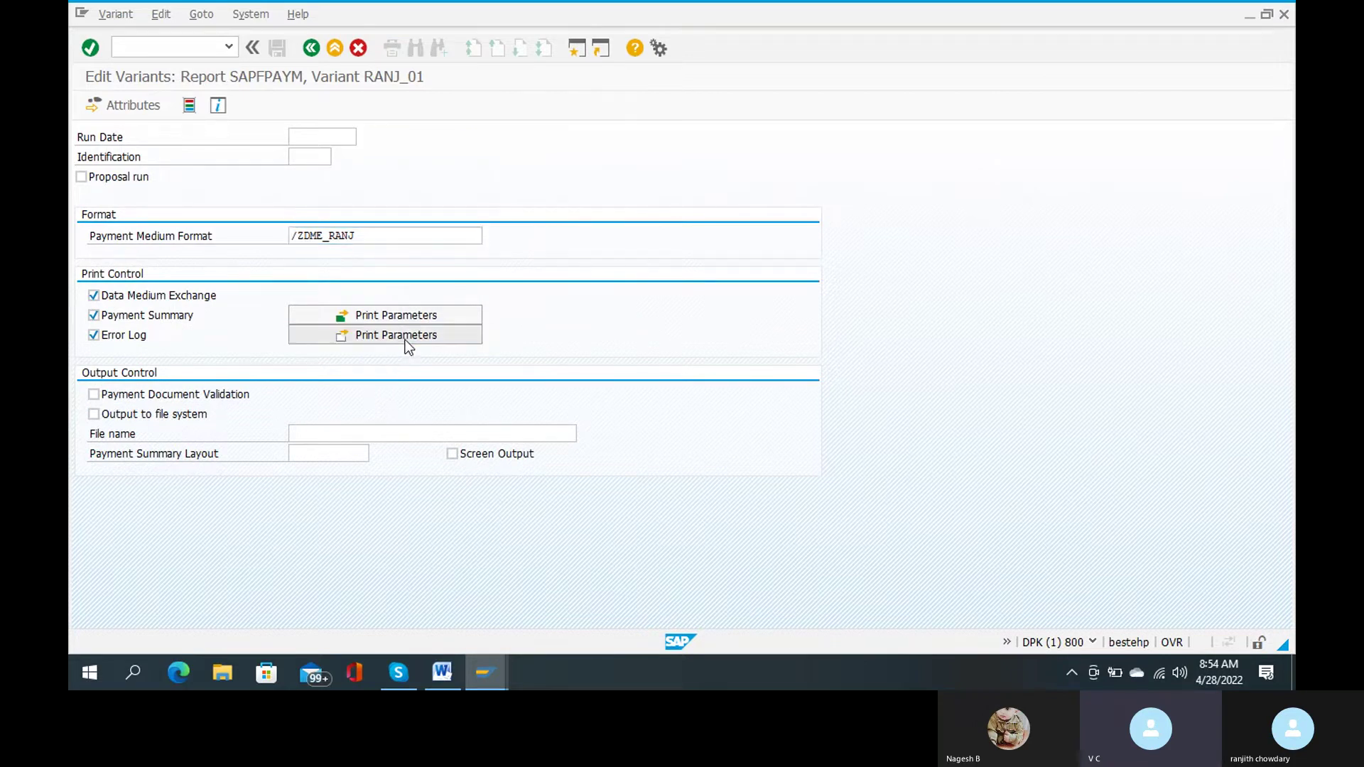
type("lp01")
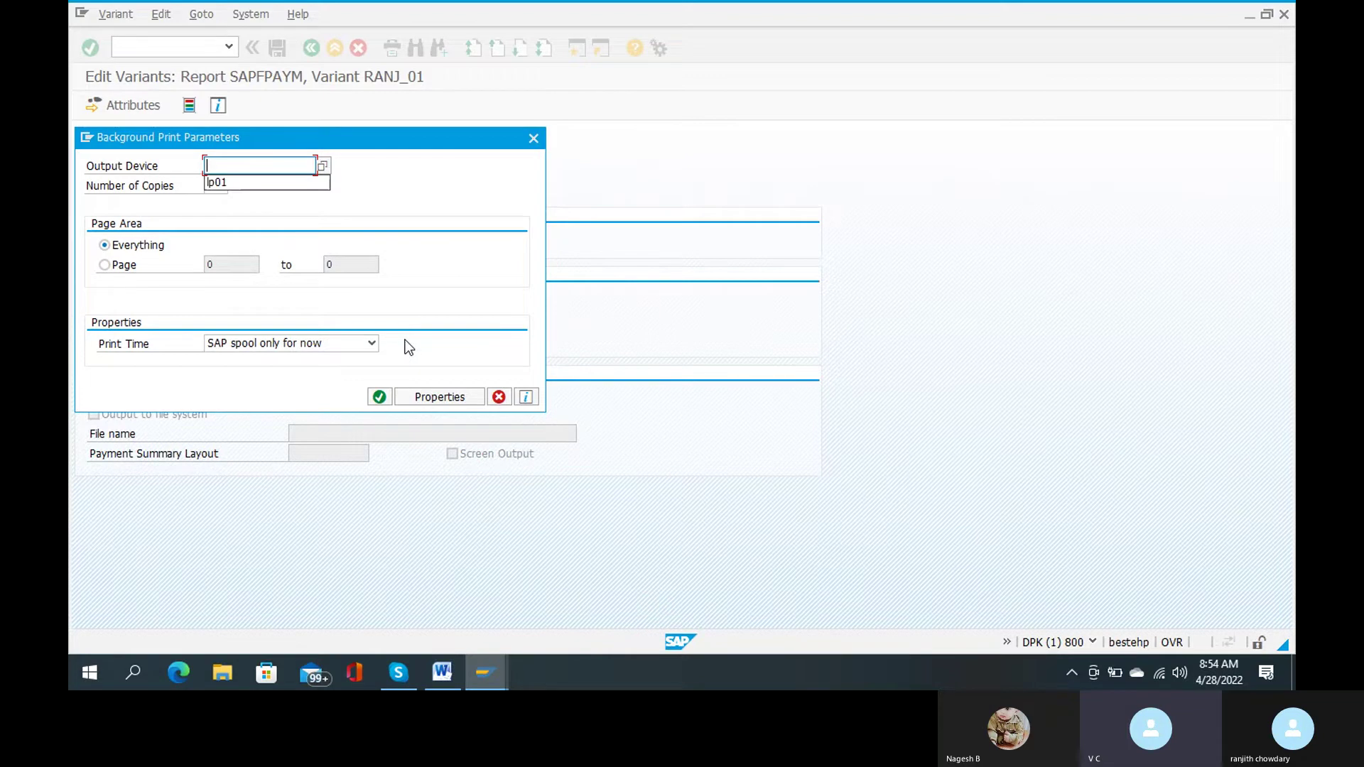
left_click(377, 399)
left_click(377, 399)
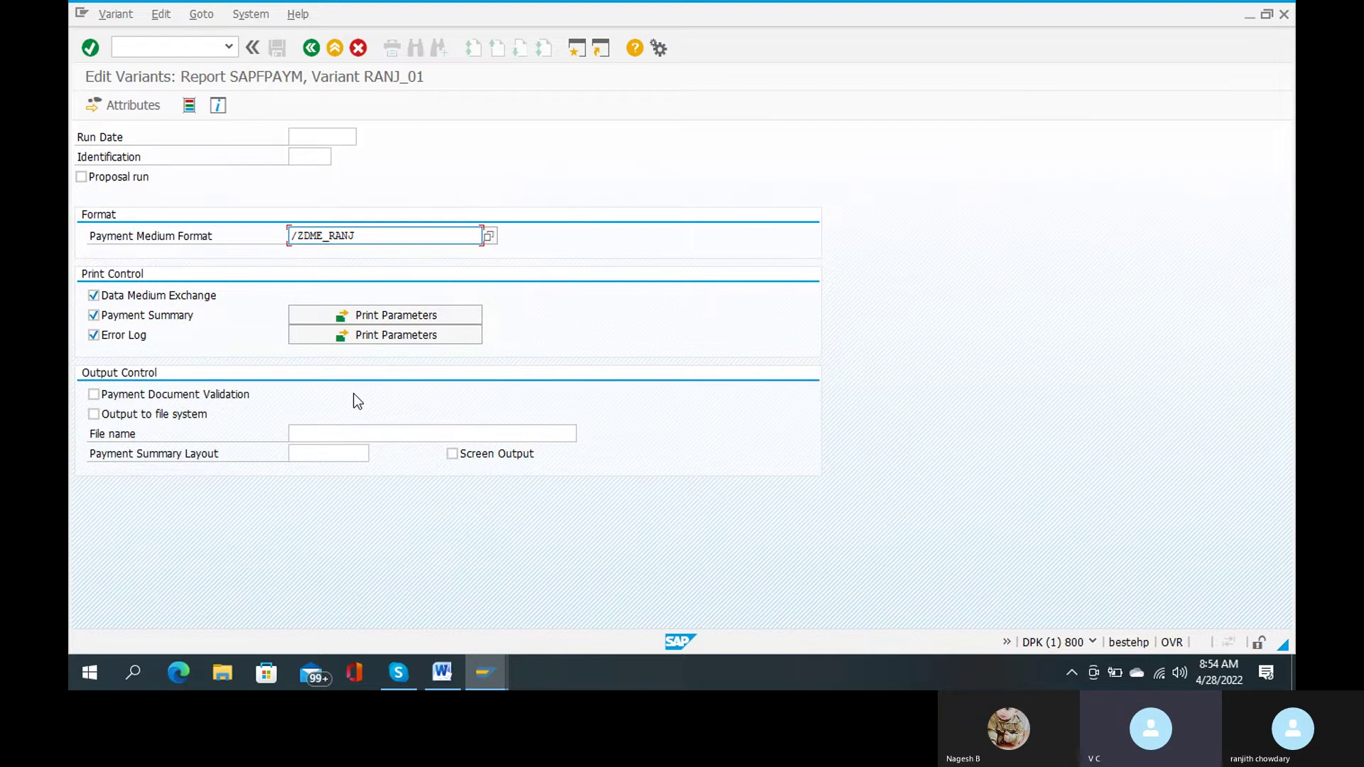
left_click(299, 317)
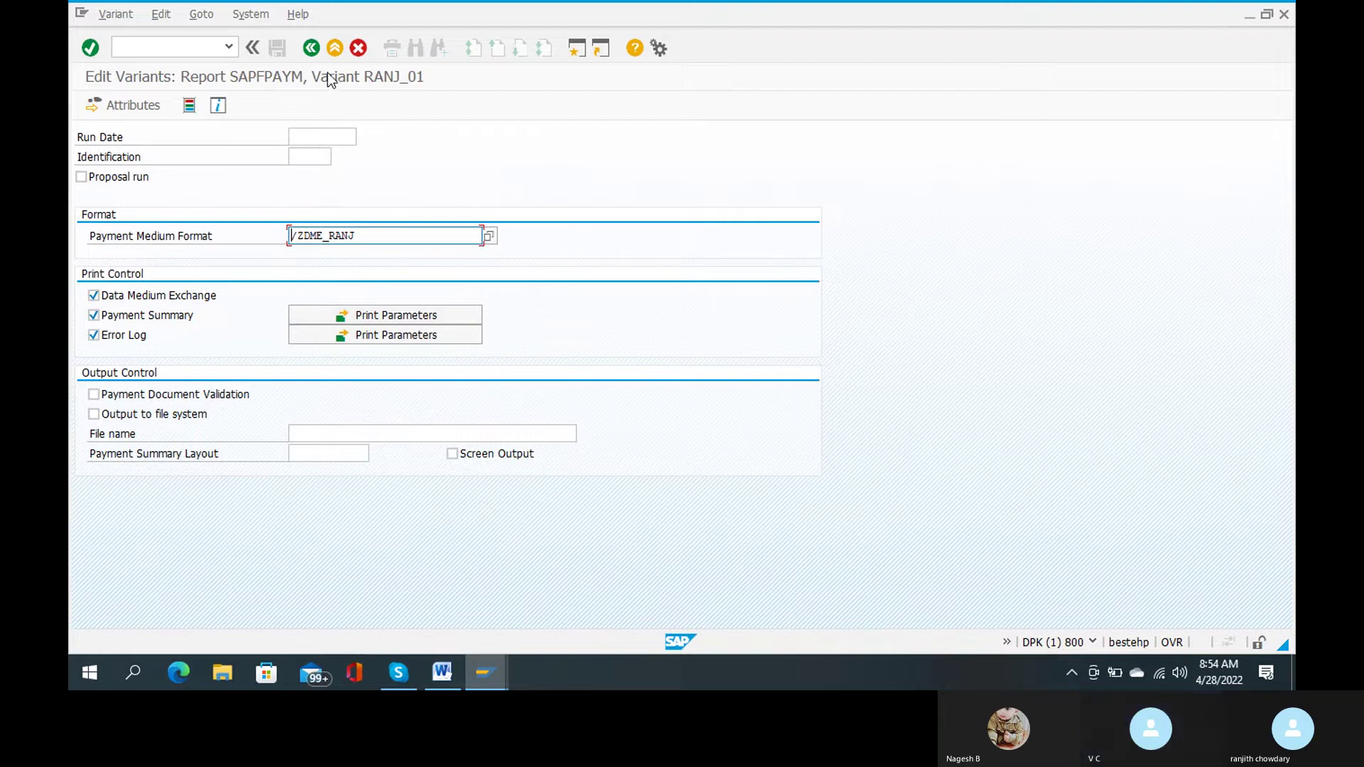
Leave value maintenance, saving RANJ_01's values, and go to Variant Attributes.
left_click(321, 53)
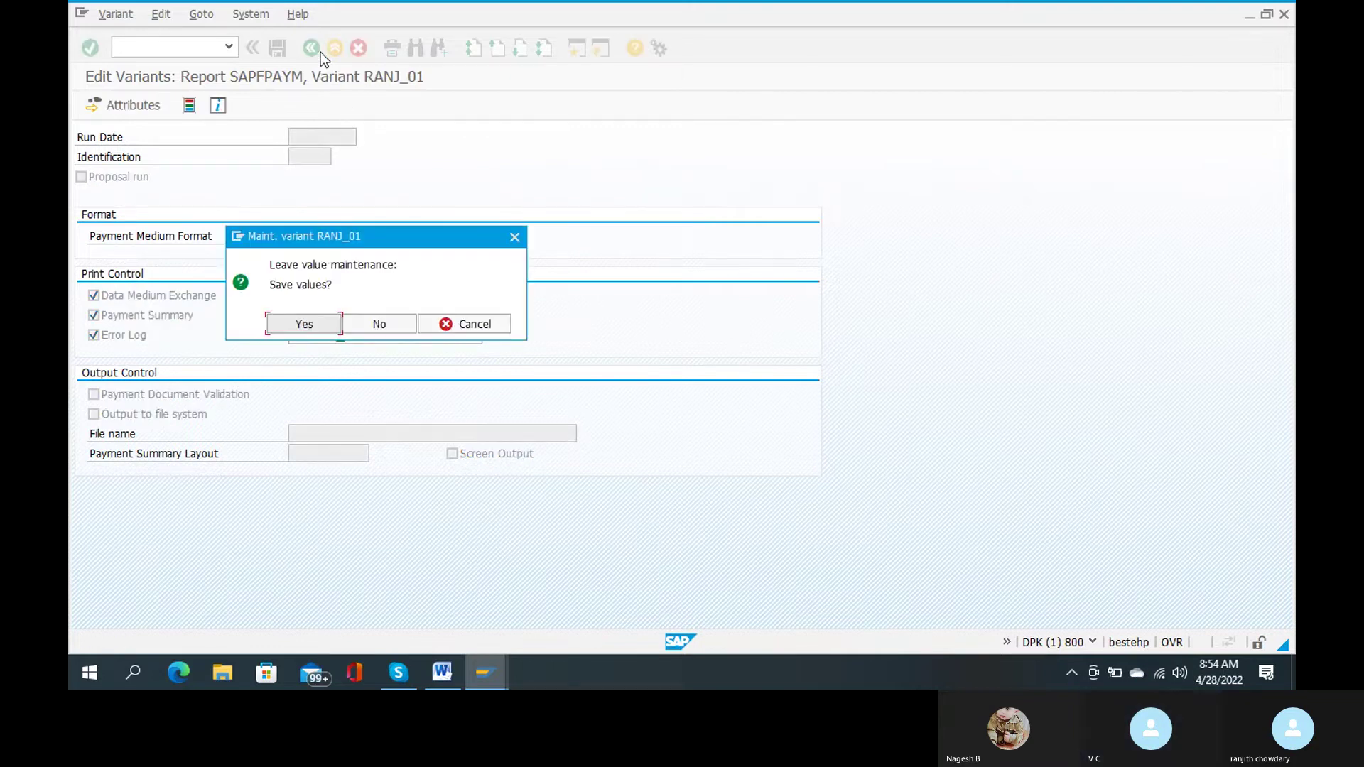
left_click(302, 333)
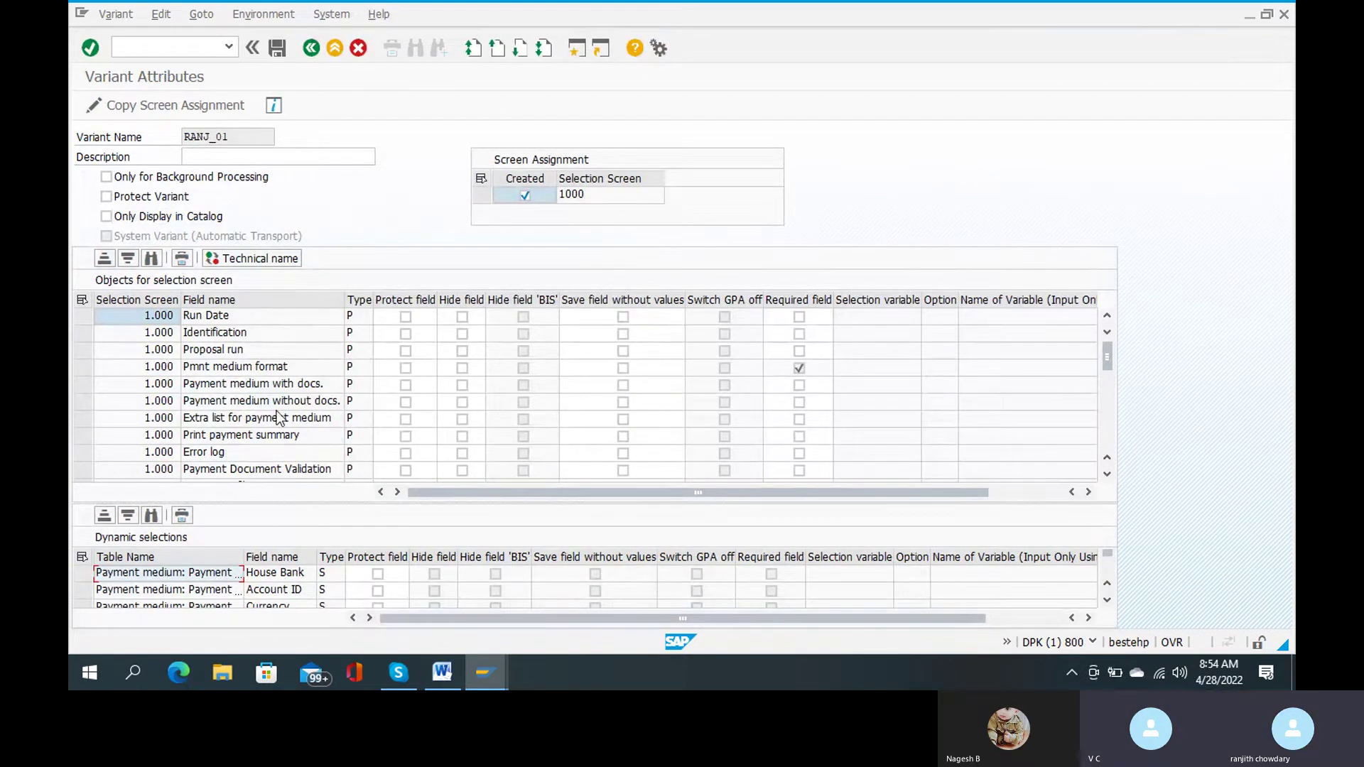
Enter 'variant for house bank' in the Description field of RANJ_01's attributes.
left_click(231, 158)
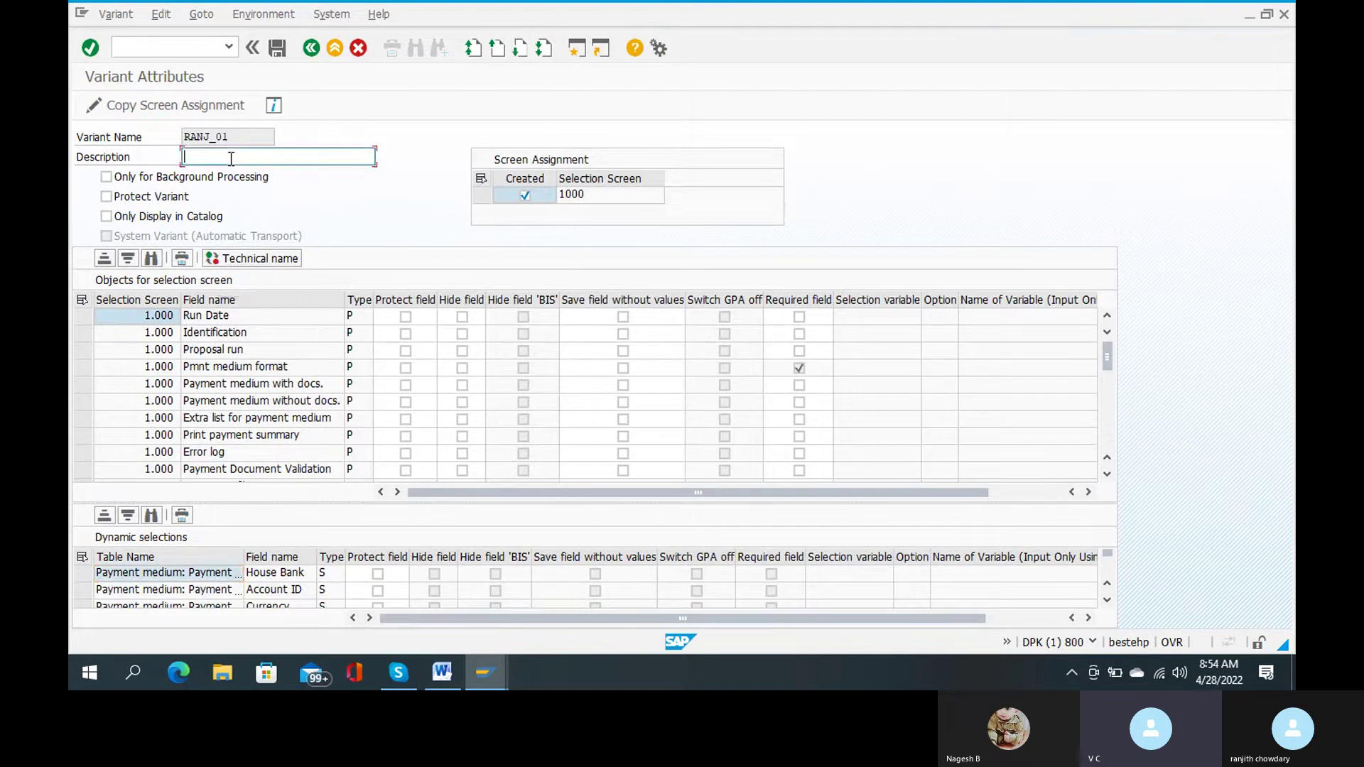
left_click(230, 158)
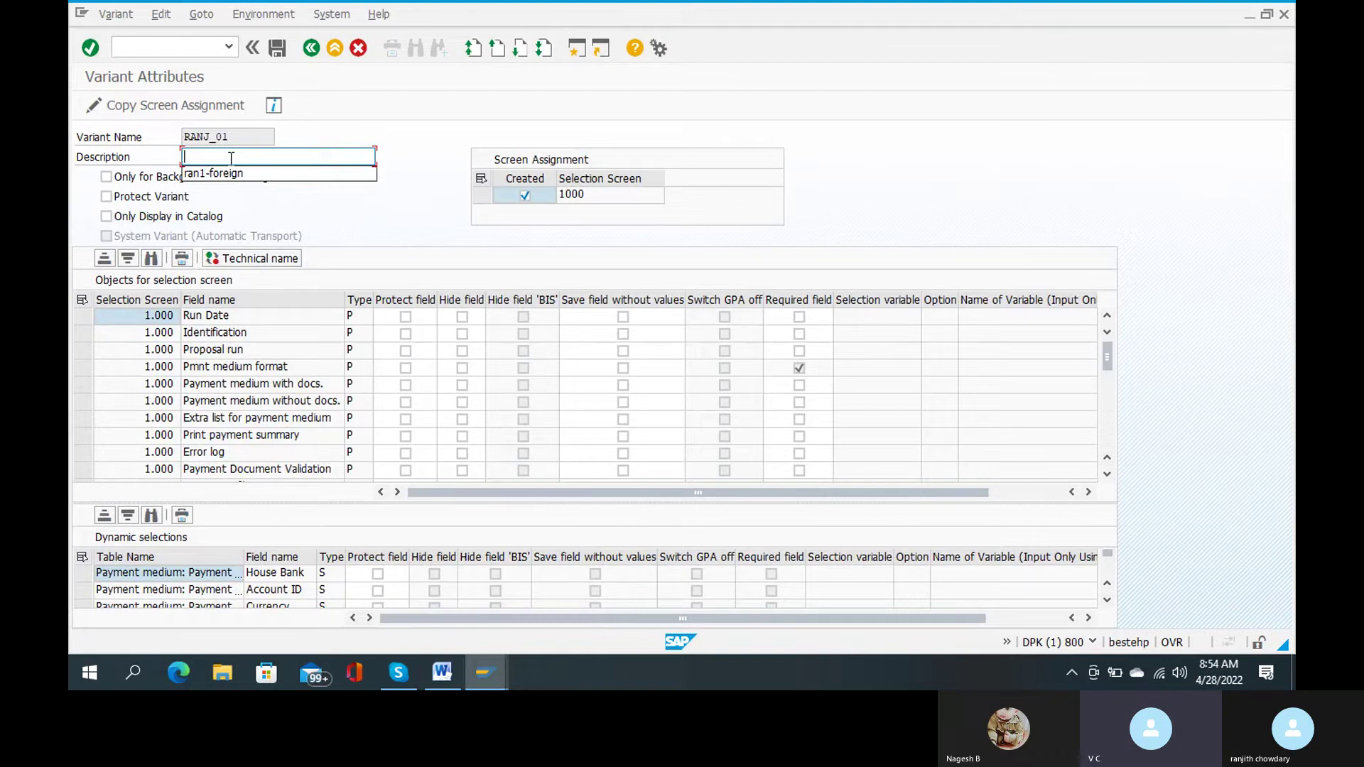
type("variant ")
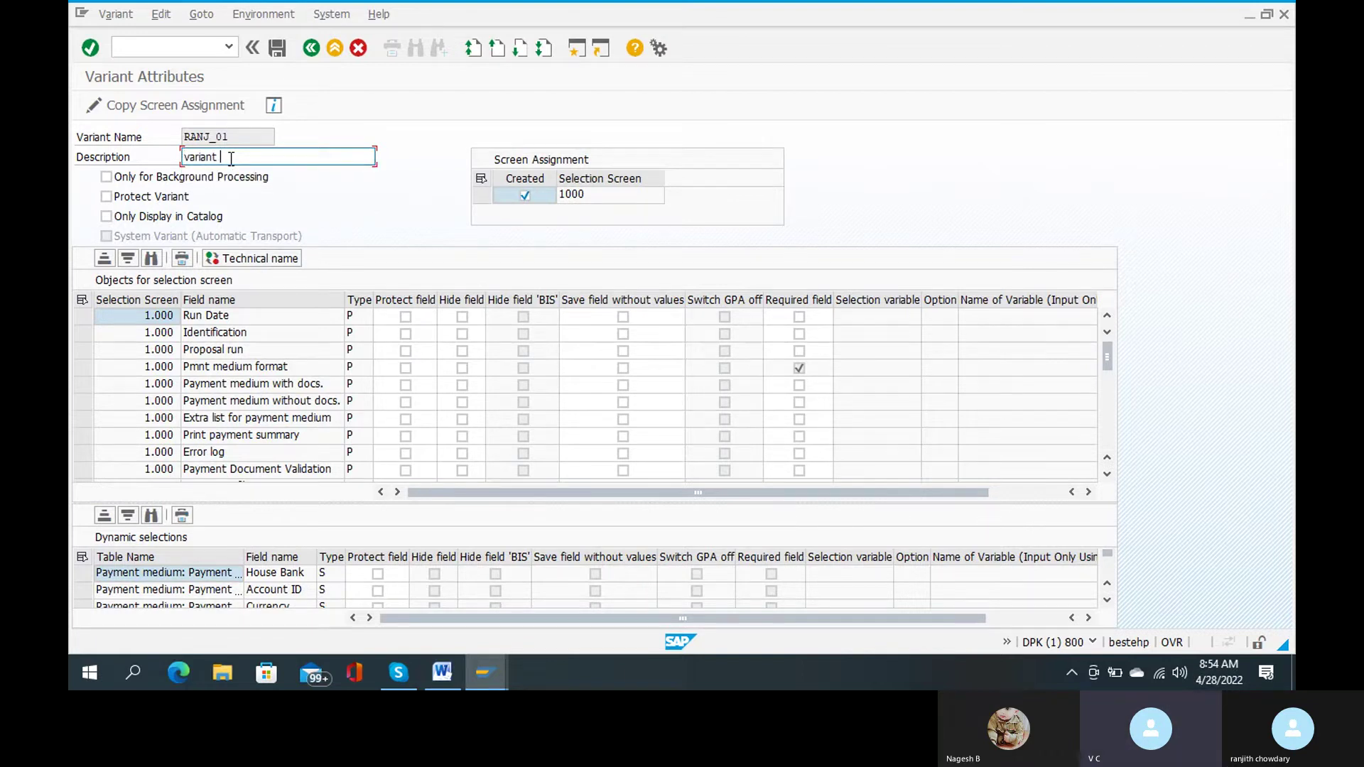
type("for h")
type("ouse ban")
type("k")
Review the Objects for selection screen and Dynamic selections field attributes.
left_click(791, 469)
scroll(778, 470, "down", 3)
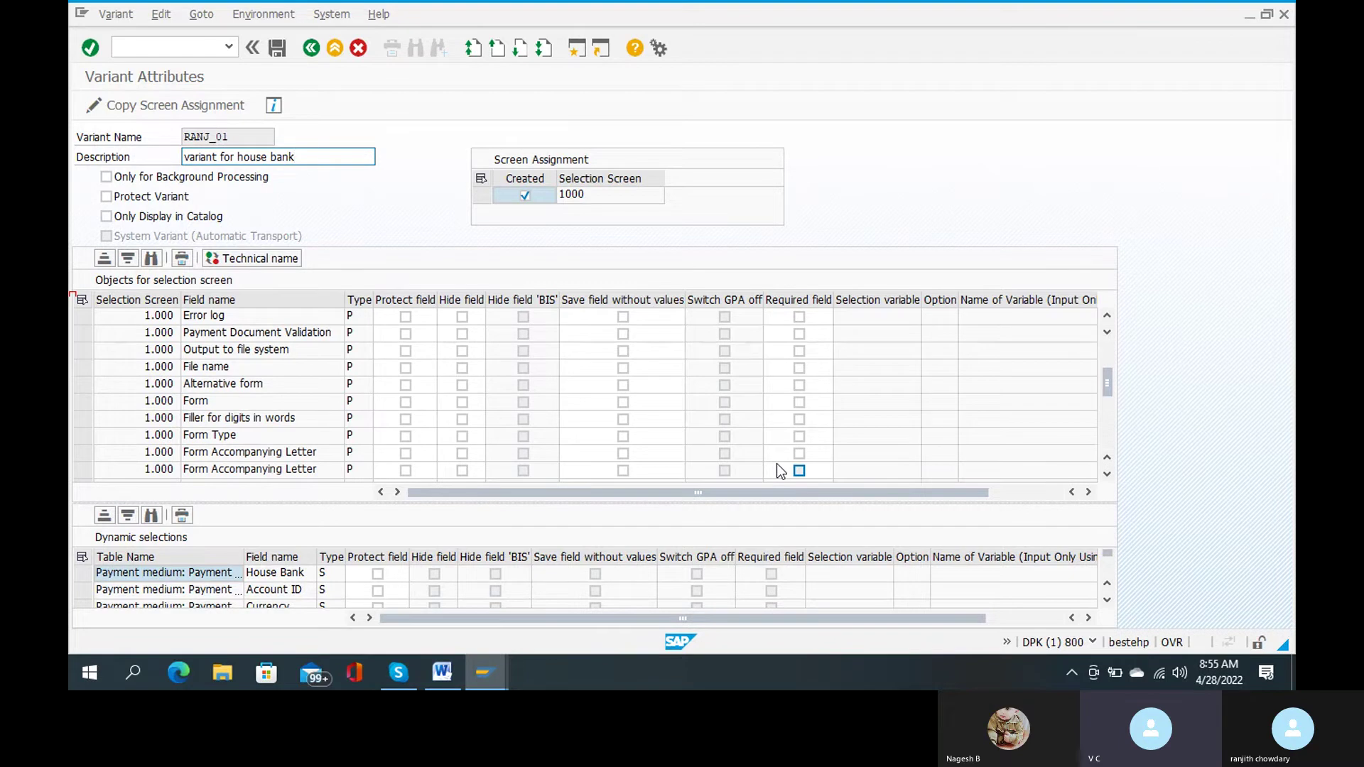
scroll(783, 471, "up", 1)
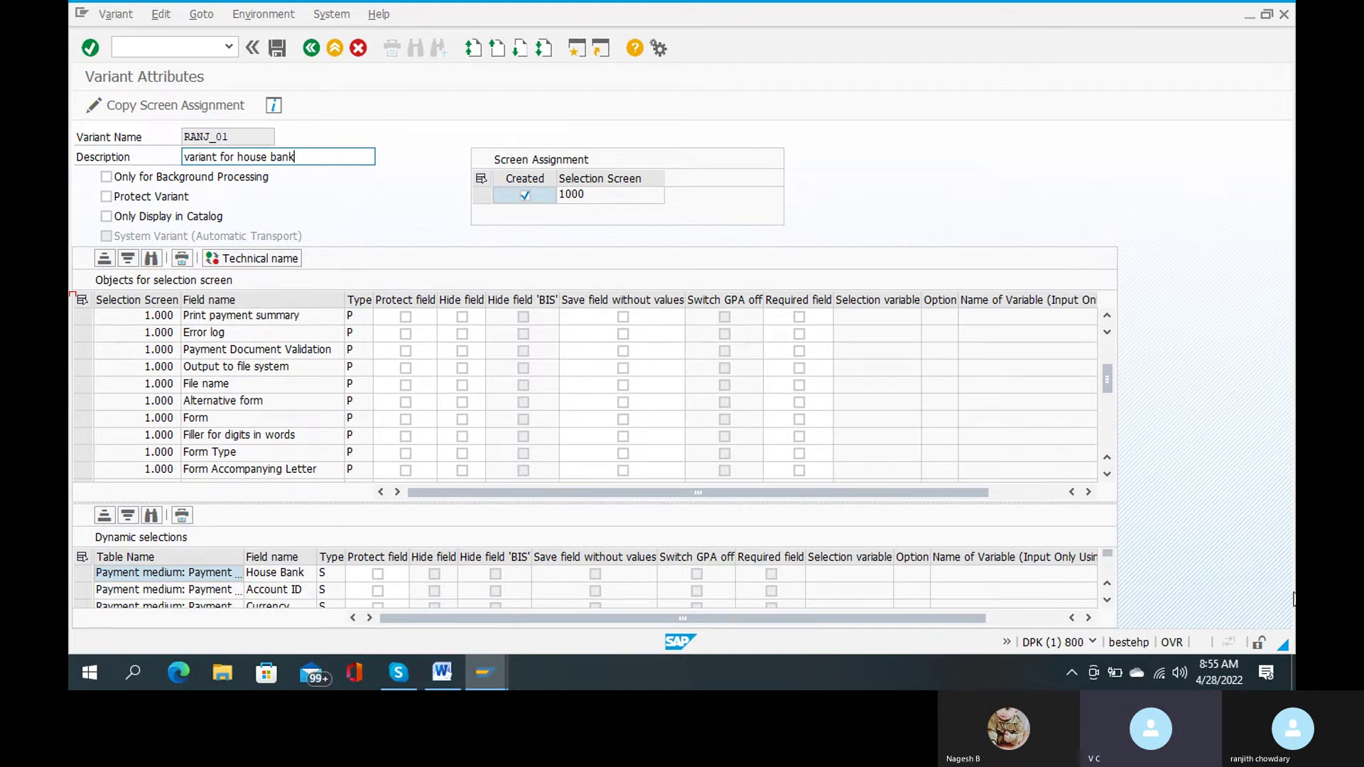
left_click(1108, 599)
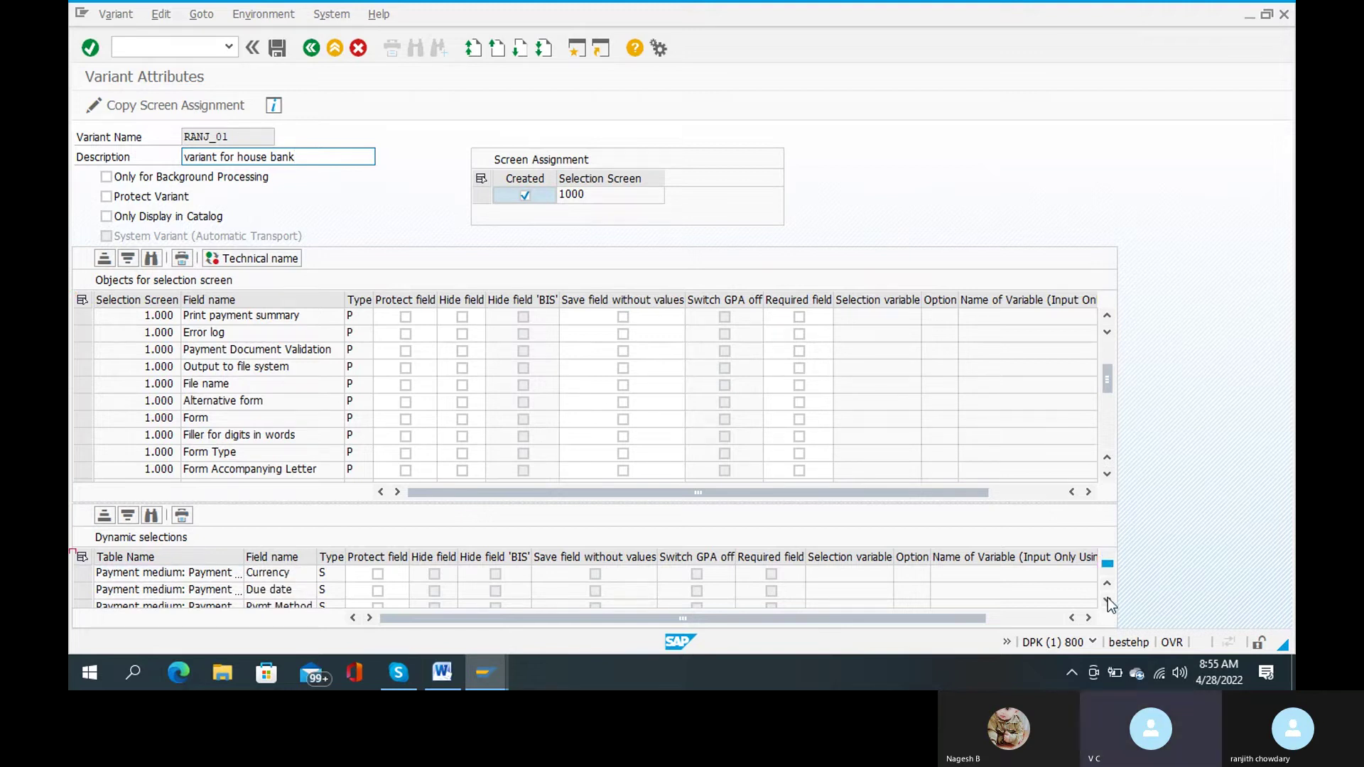
left_click(1108, 599)
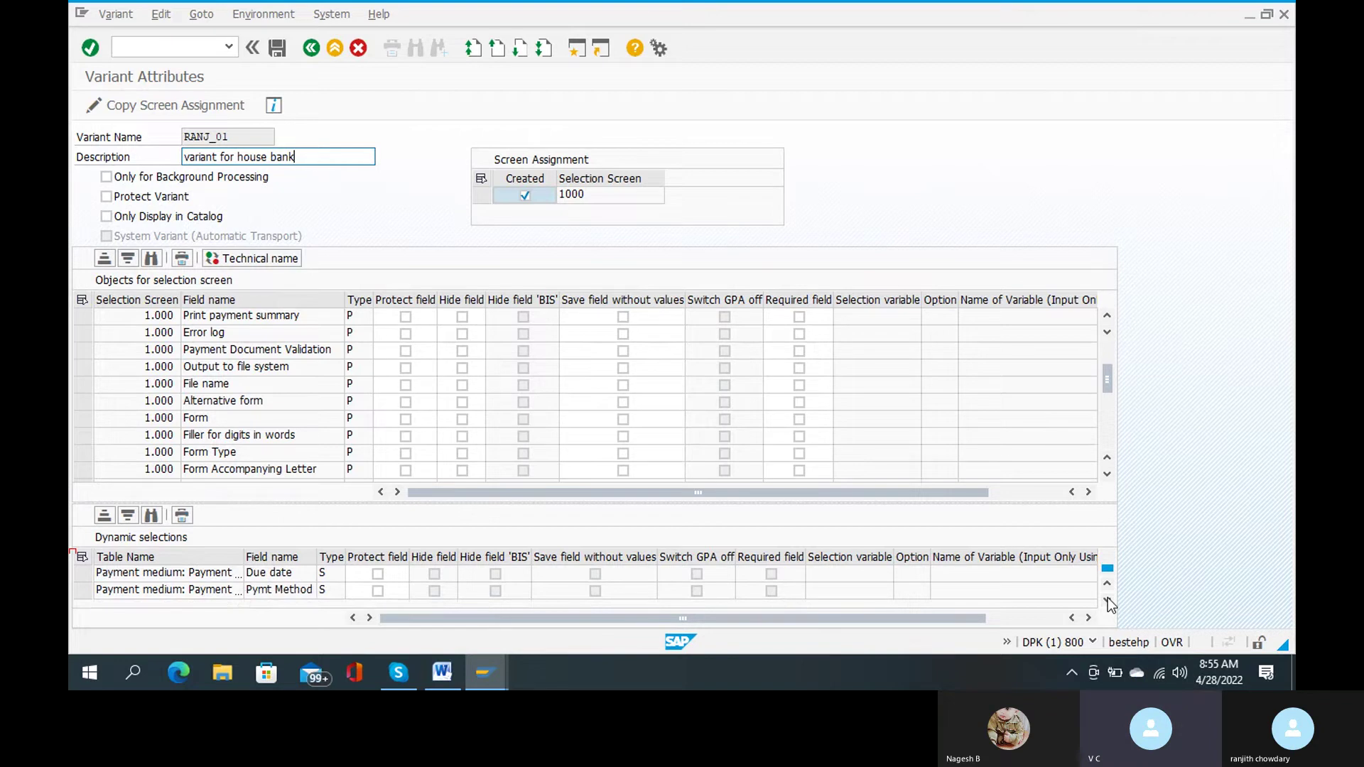
left_click(1107, 599)
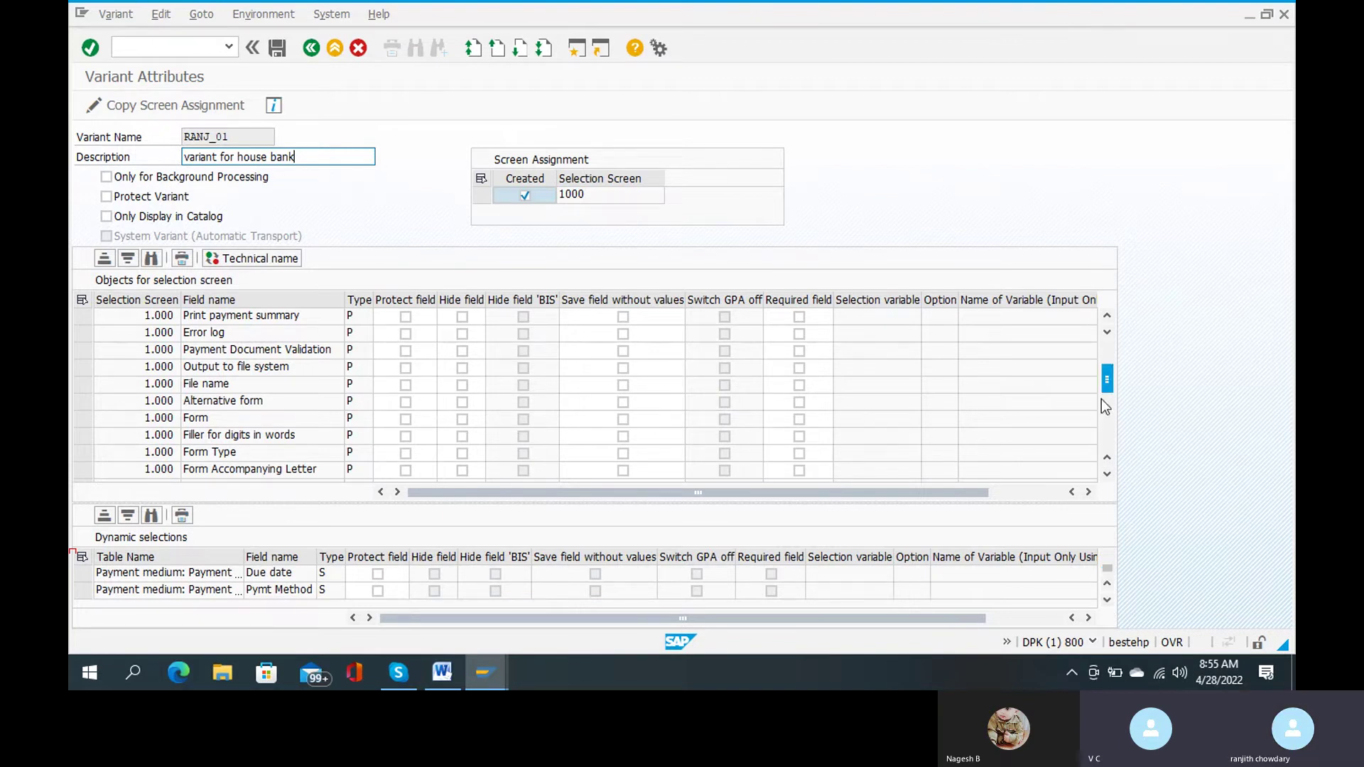
left_click(1108, 315)
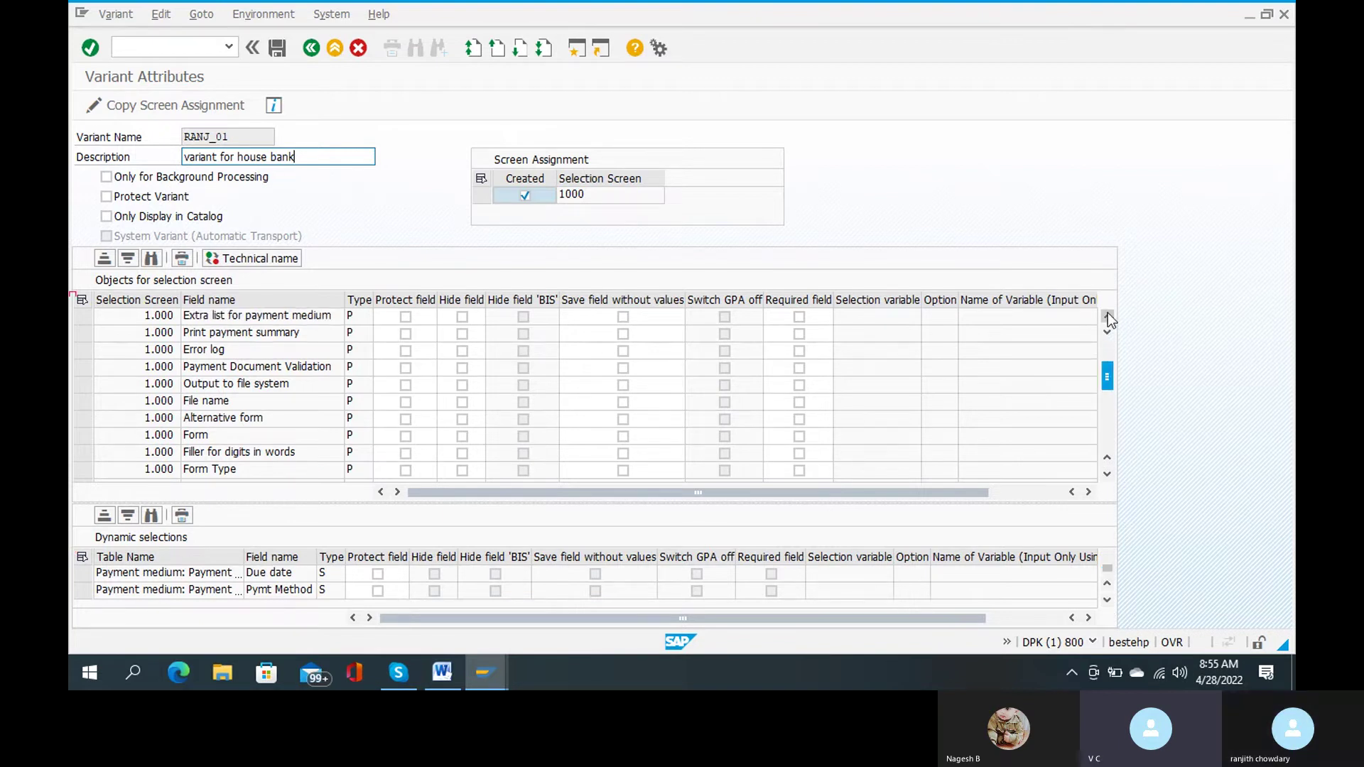
left_click(1107, 316)
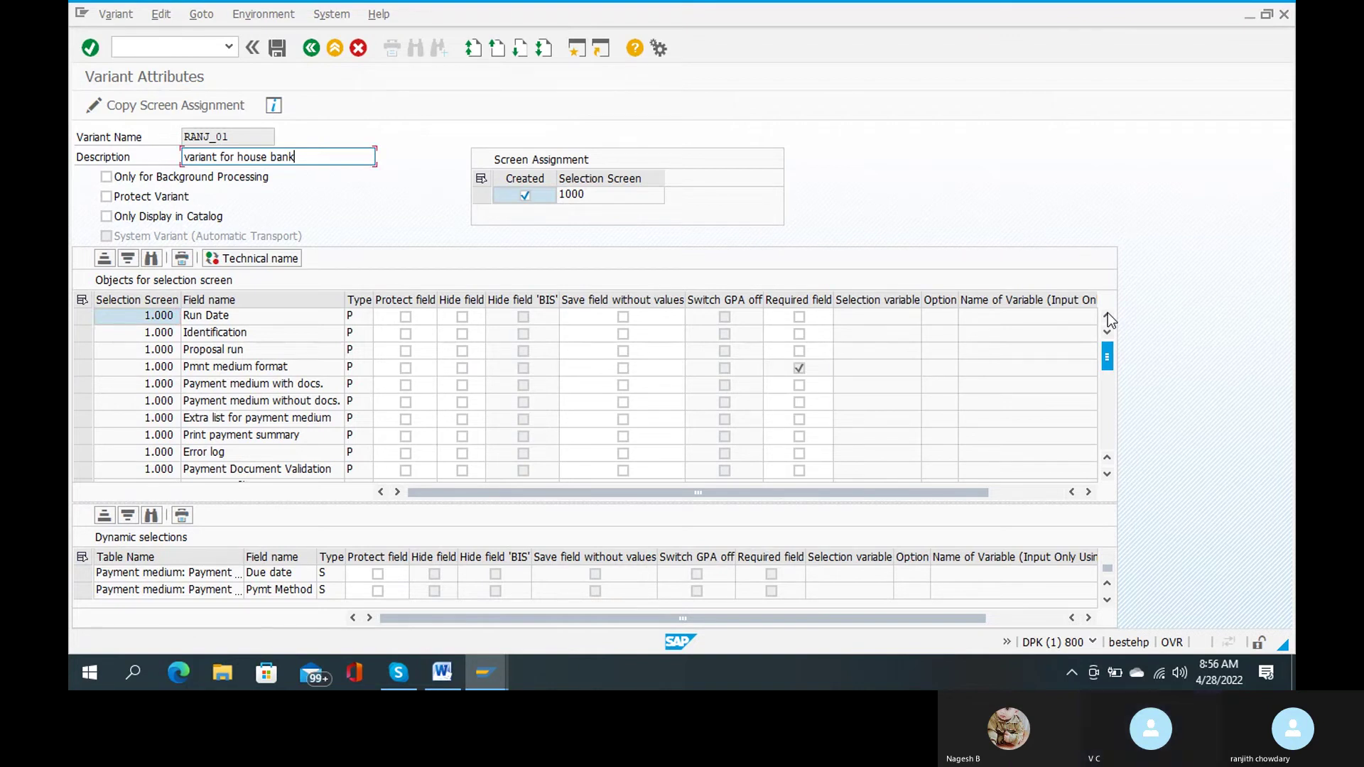
Save variant RANJ_01 with its attributes and description 'variant for house bank'.
key("Return")
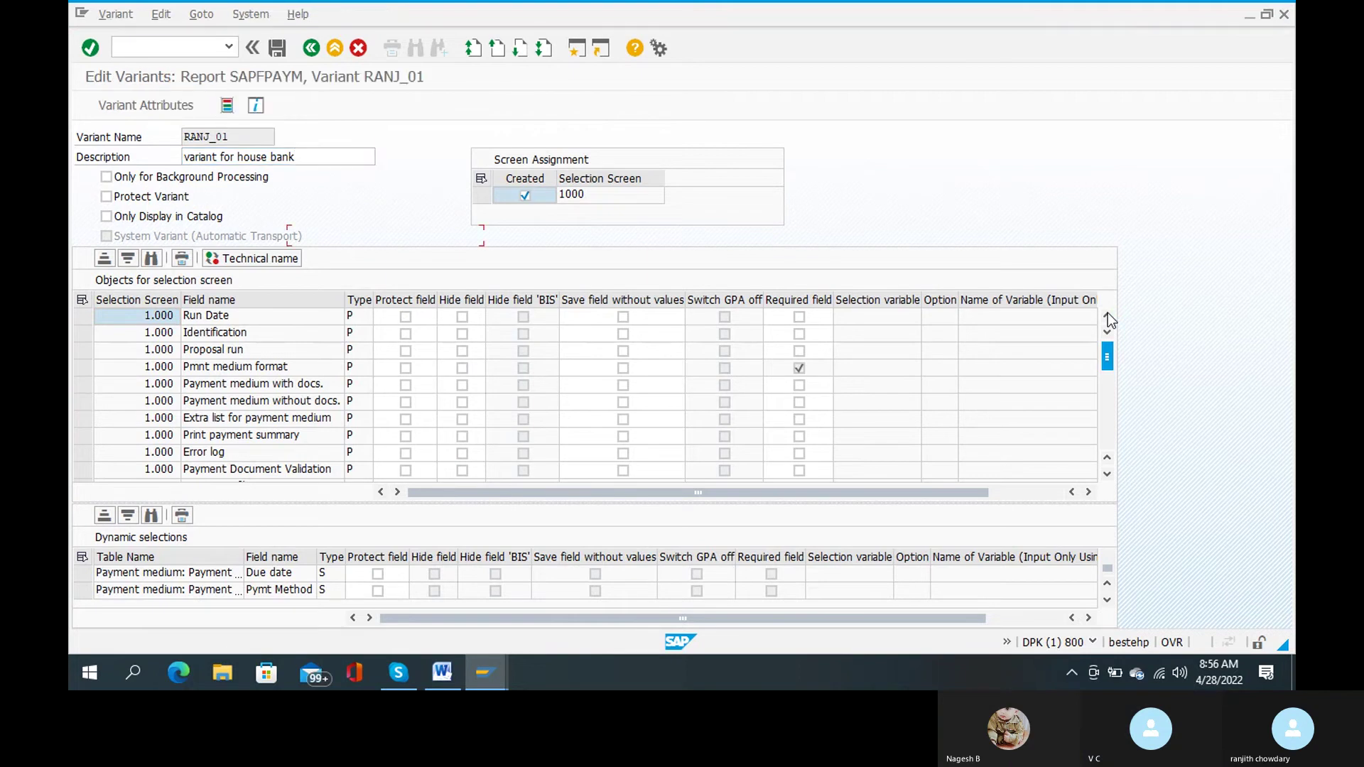